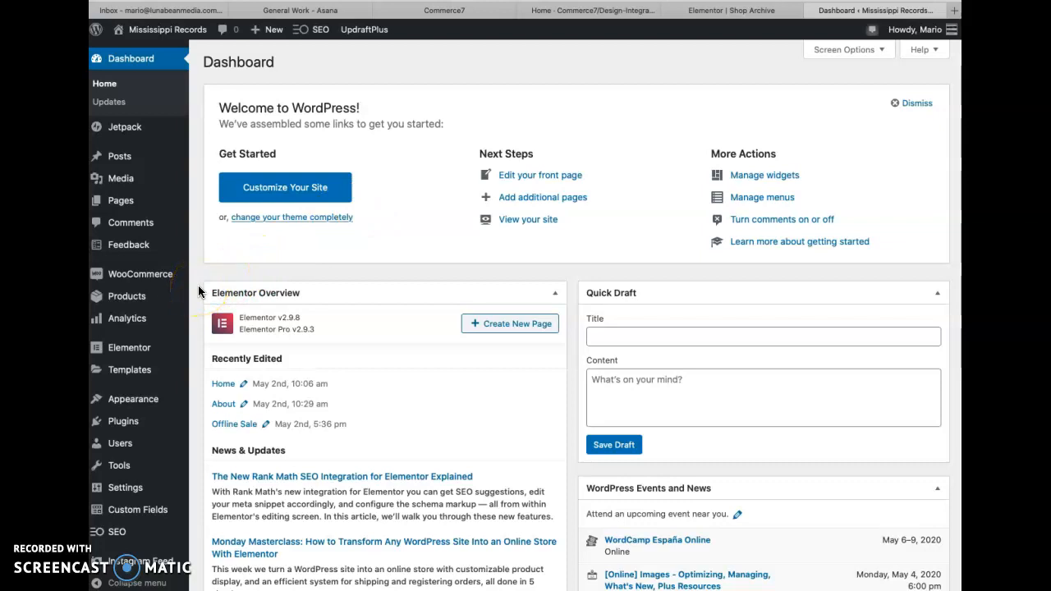
- Open the store's product categories and review the existing category list
mouse_move(140, 300)
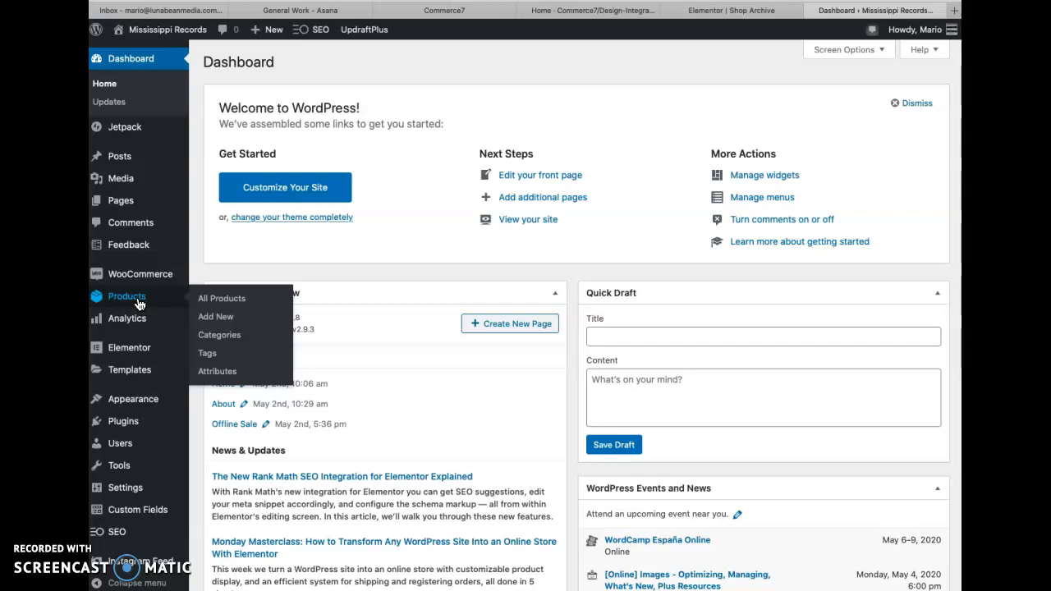
click(218, 301)
click(211, 339)
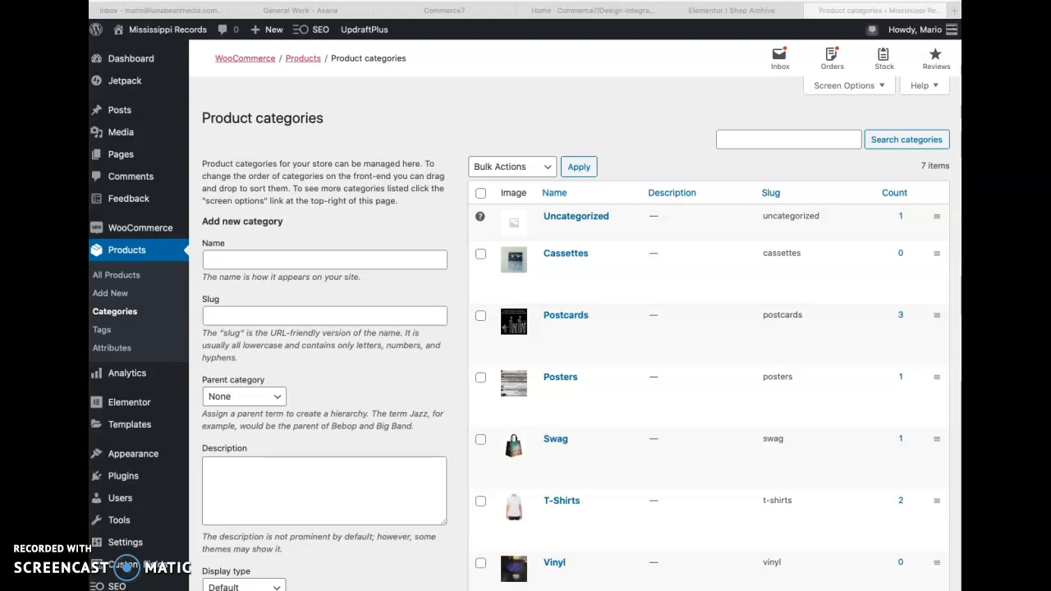
scroll(673, 525, down, 1)
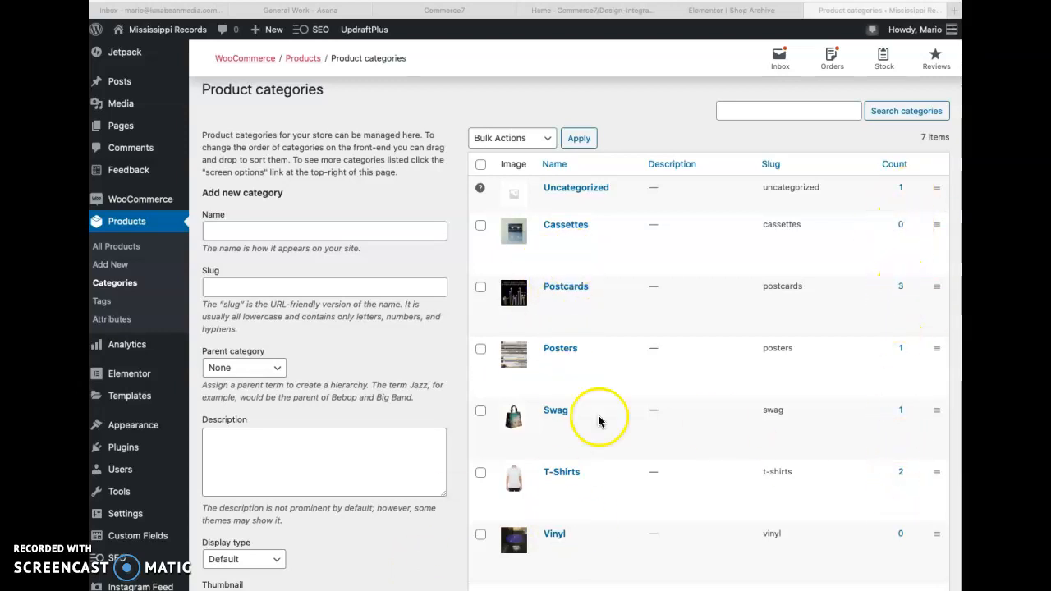
- Open the full product list and view the "Space is the Place" product in the editor
click(119, 251)
click(118, 251)
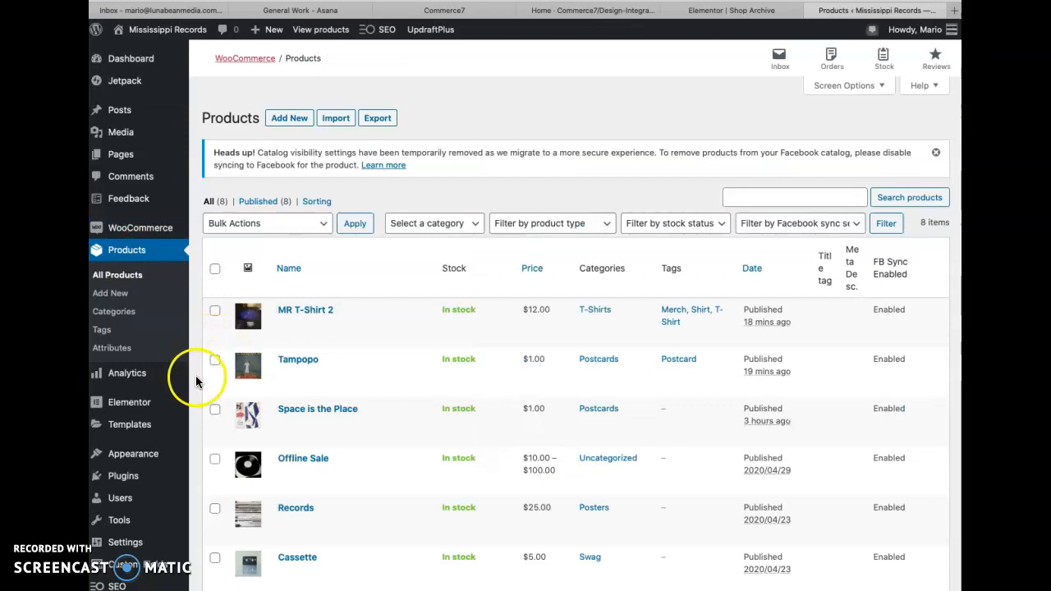
scroll(196, 376, down, 3)
mouse_move(281, 308)
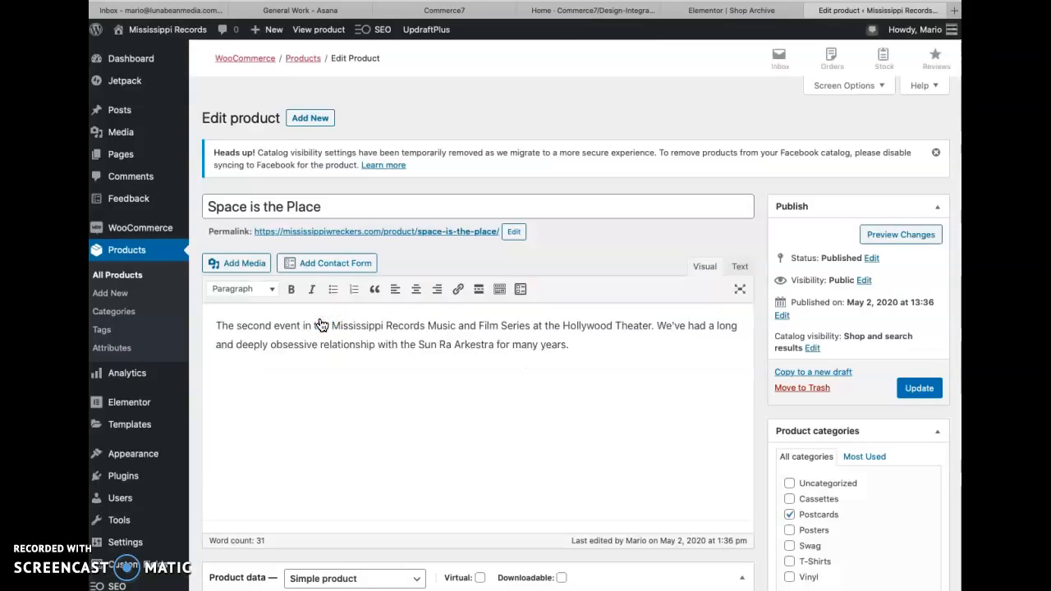
click(375, 206)
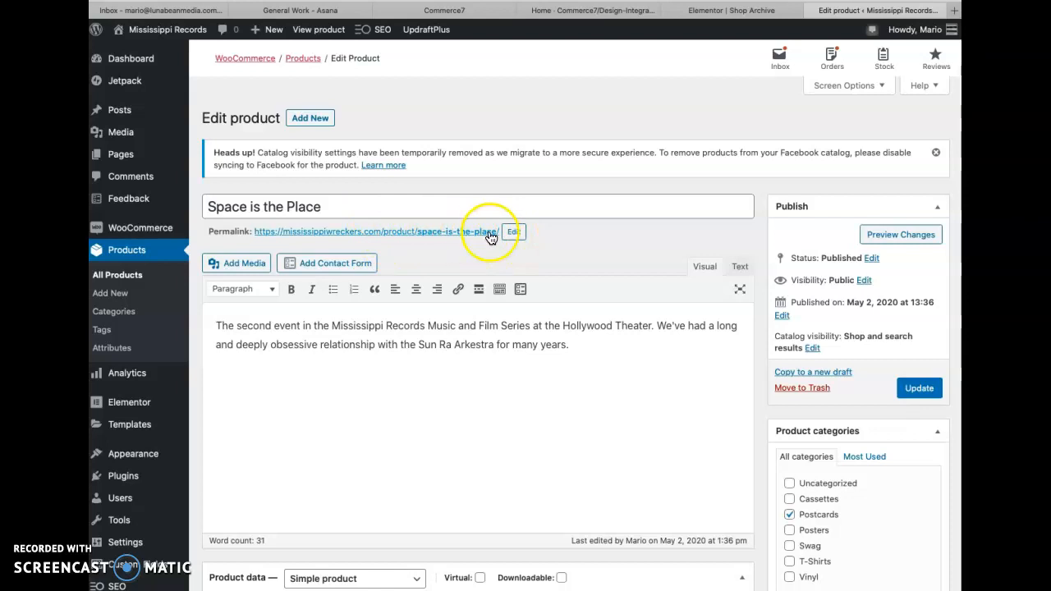
click(430, 206)
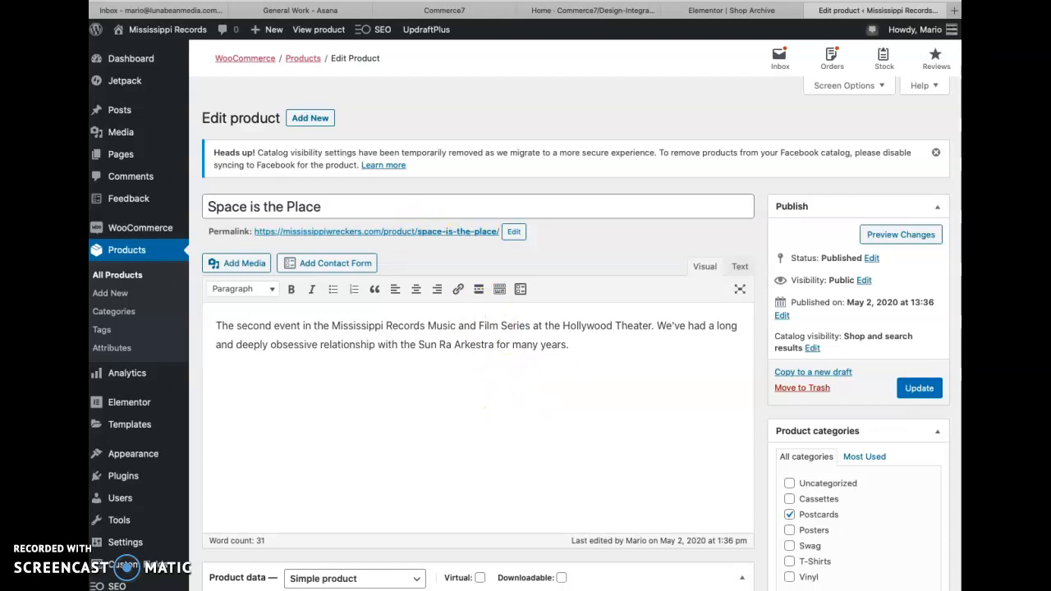
- Switch to the live shop site, review the MR T-Shirt 2 product page and its description, and return to the shop
key(super+Tab)
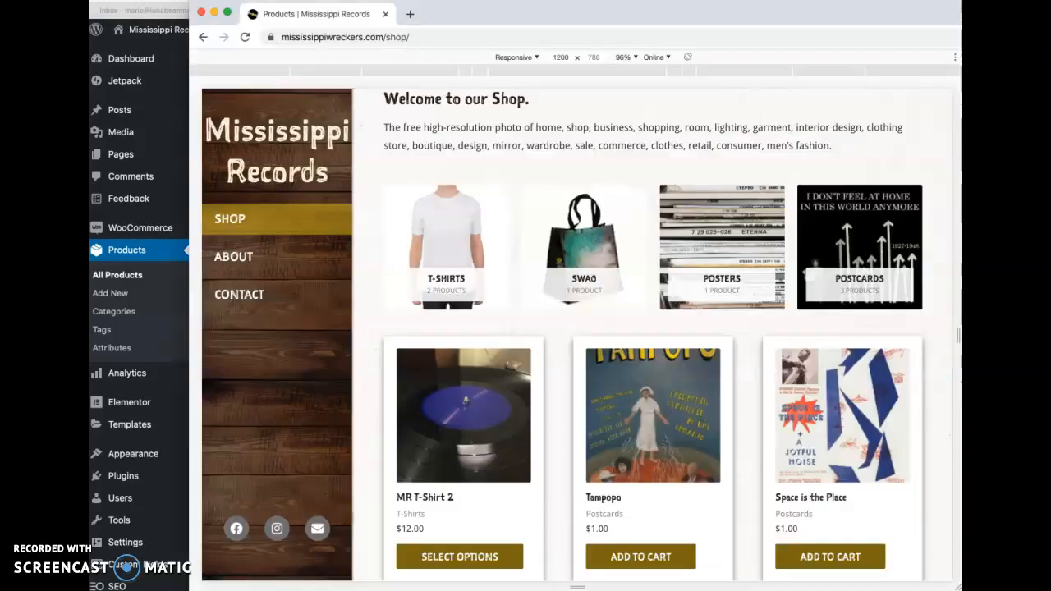
click(437, 452)
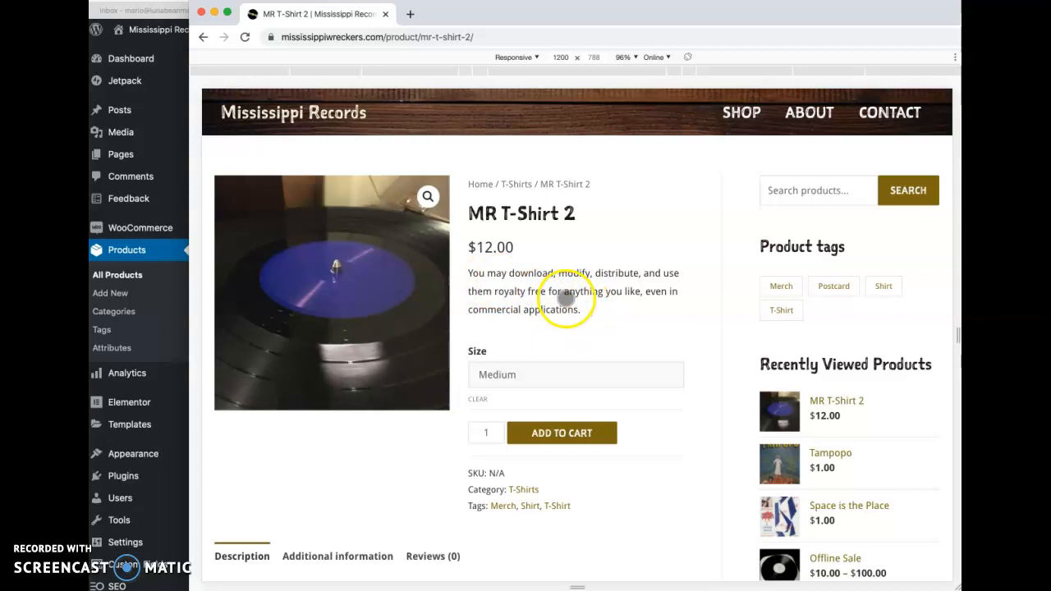
scroll(606, 304, down, 5)
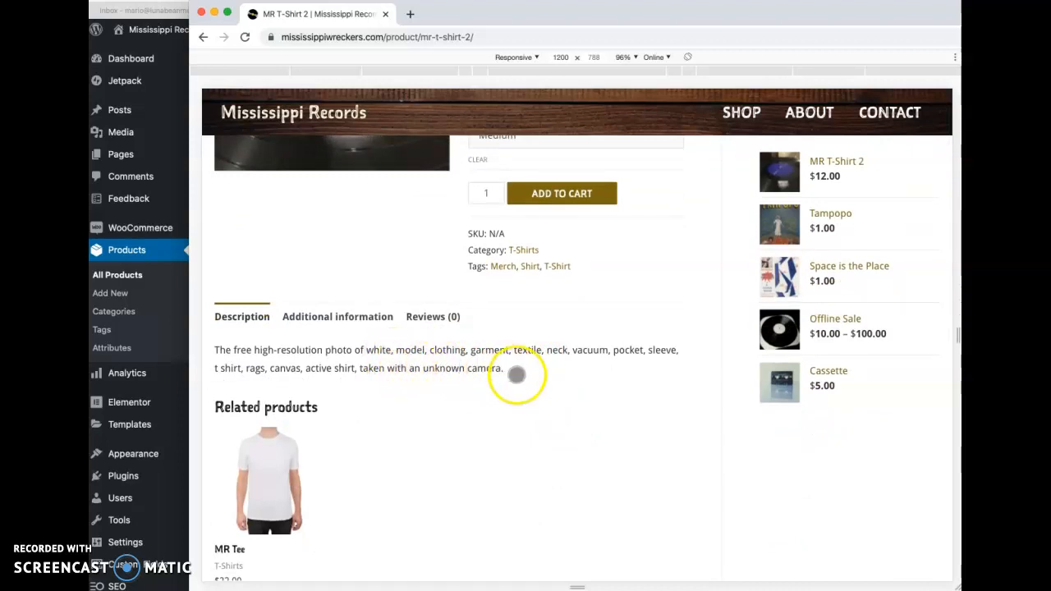
scroll(517, 374, up, 6)
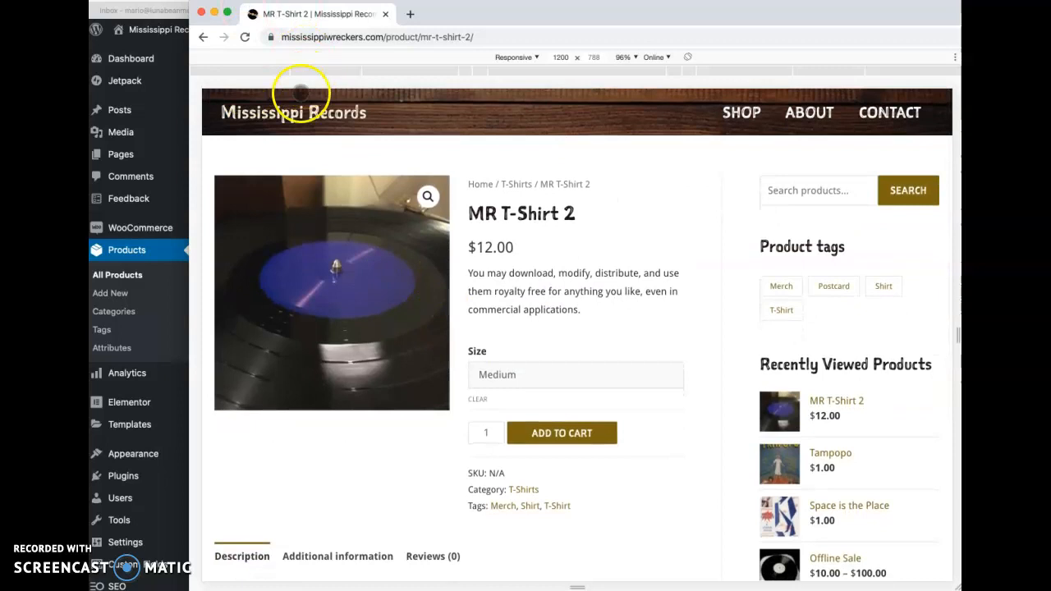
click(205, 38)
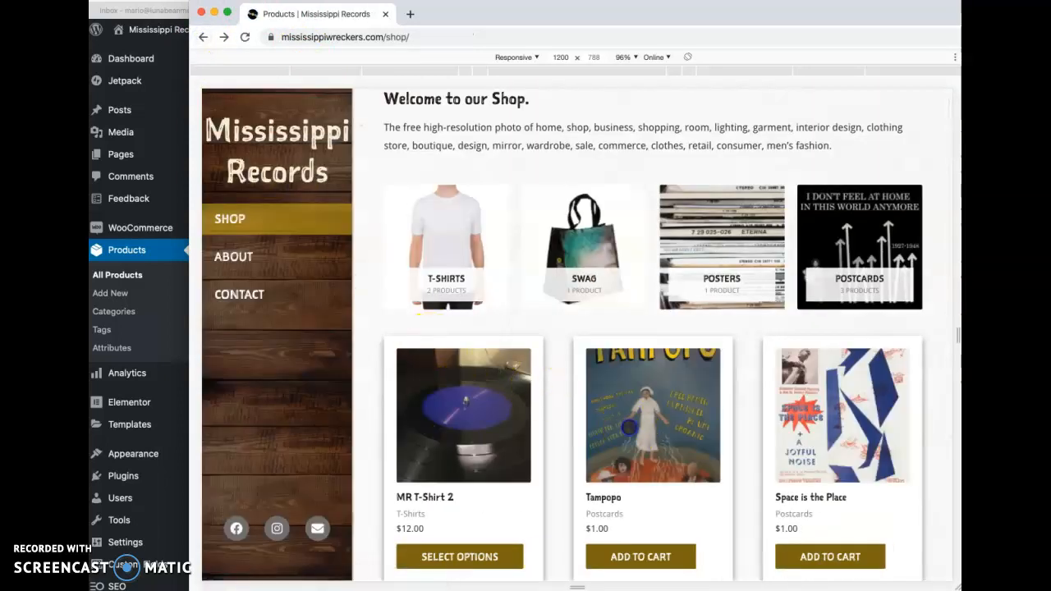
- Open the Tampopo postcard's product page and review its short and full descriptions
click(628, 425)
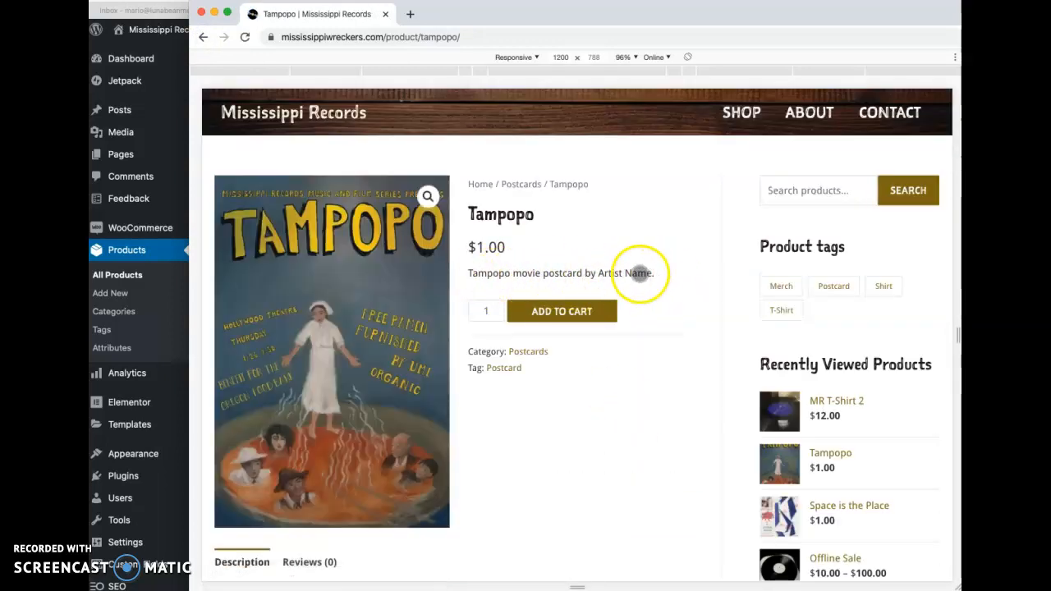
scroll(651, 277, down, 5)
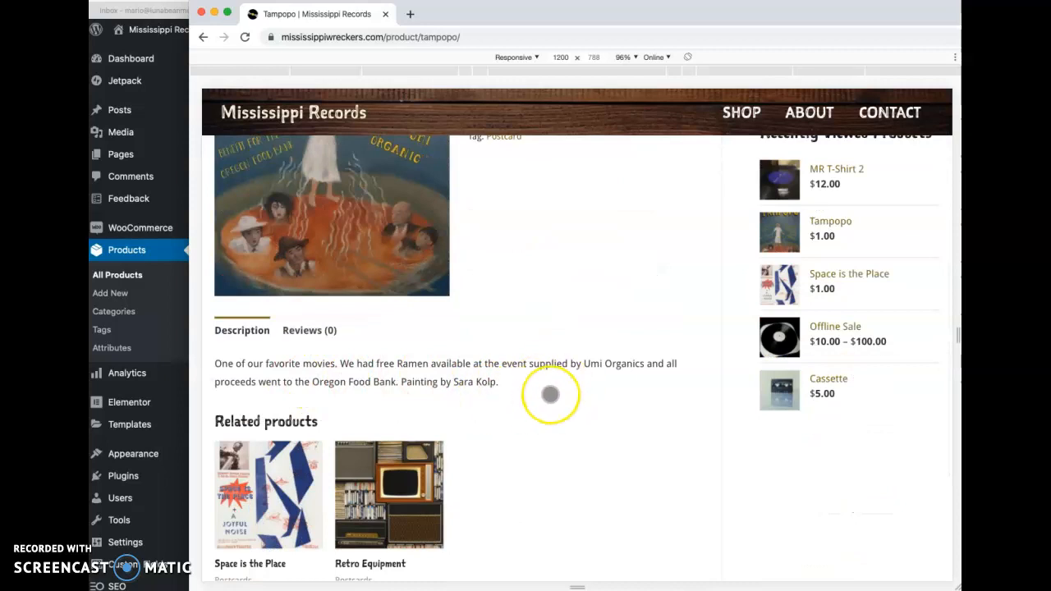
scroll(550, 396, up, 1)
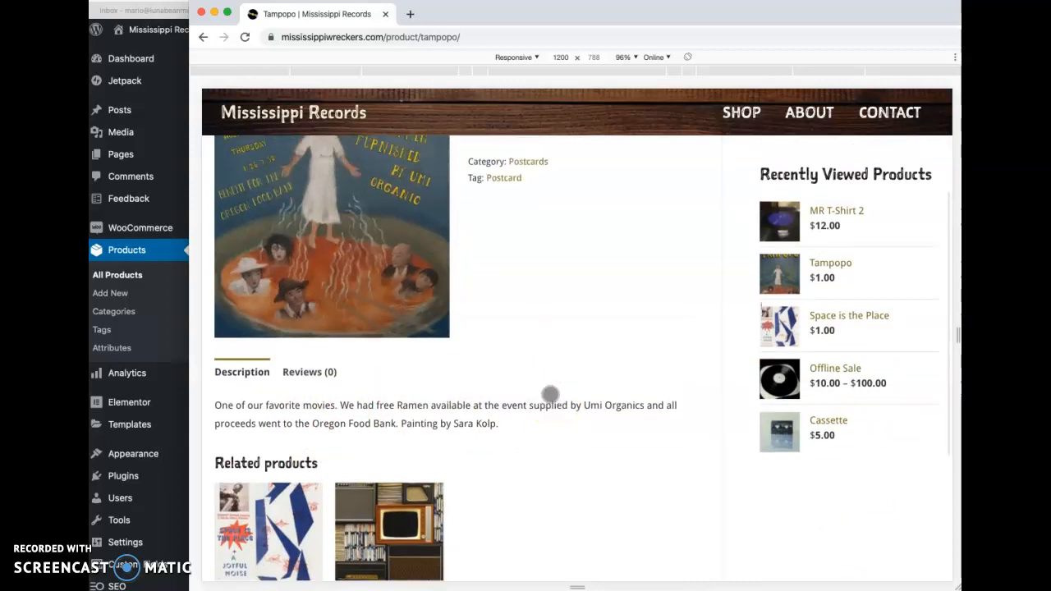
scroll(550, 395, up, 4)
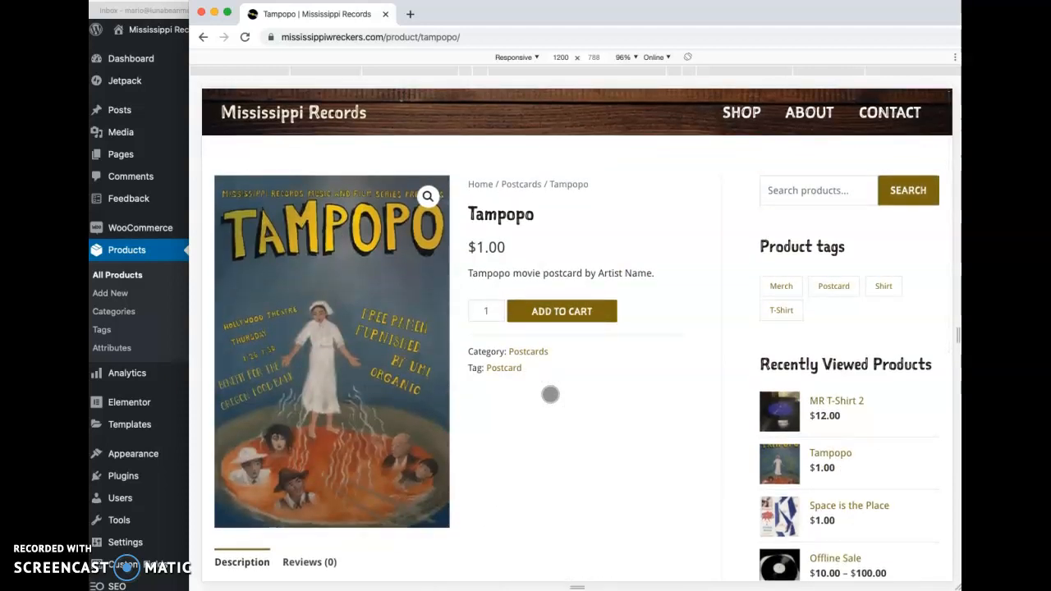
- Switch back to the WordPress admin and duplicate the Tampopo product from the full product list
key(super+Tab)
click(241, 343)
click(129, 280)
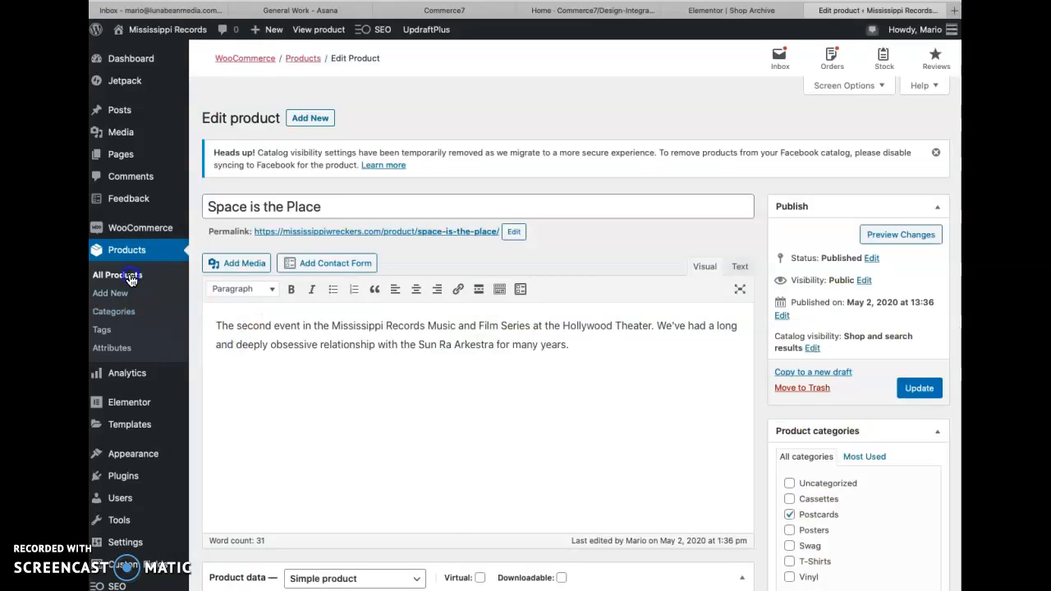
click(119, 282)
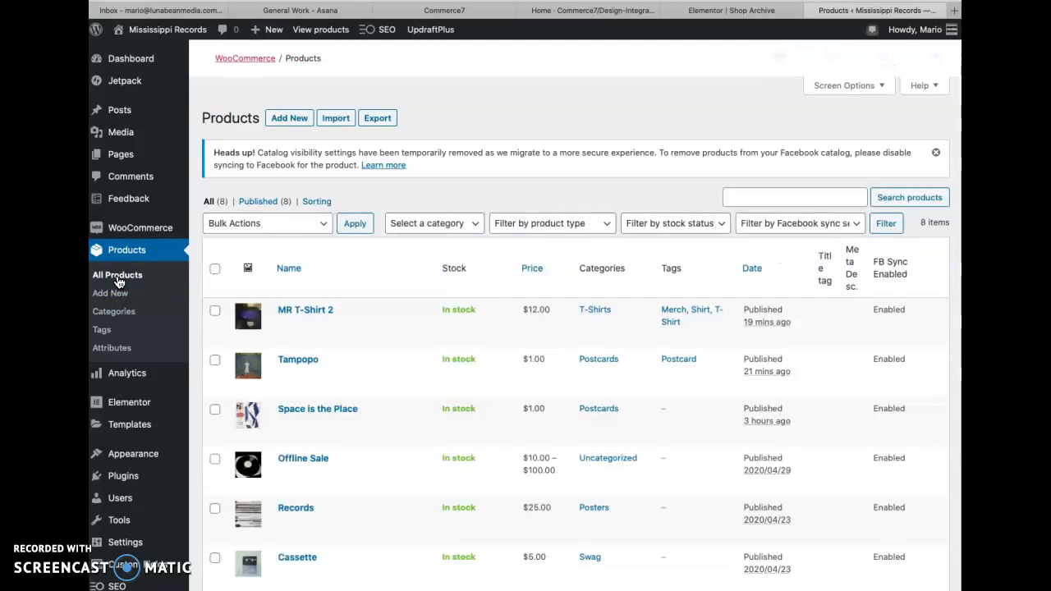
scroll(196, 334, down, 2)
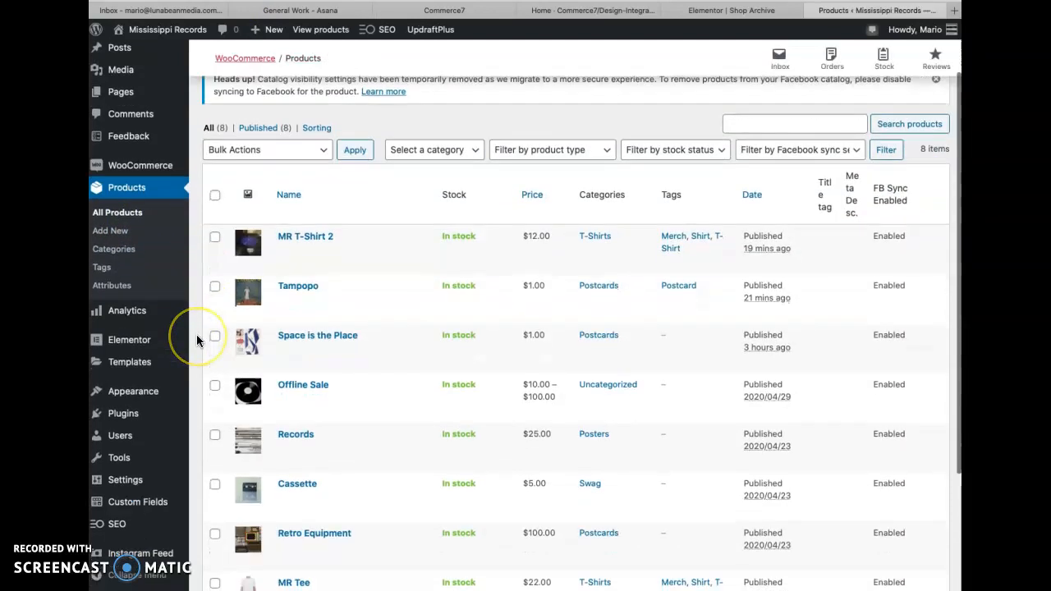
click(278, 289)
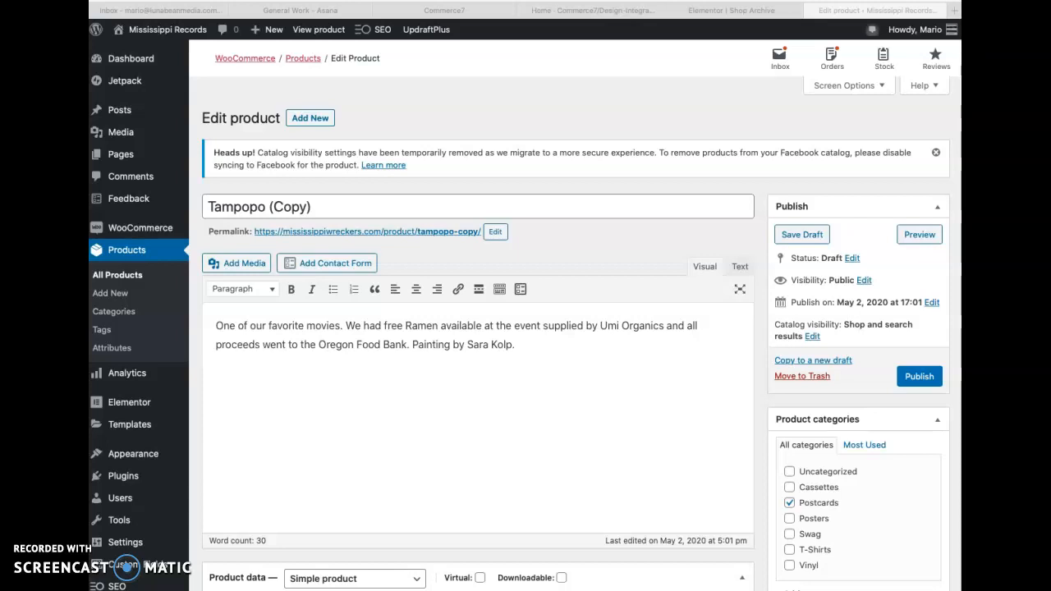
- Retitle the duplicated product "Tribute to Andy Kaufman" and enter the same text as its permalink slug
triple_click(320, 202)
text(Tribute to Andy Kaufman)
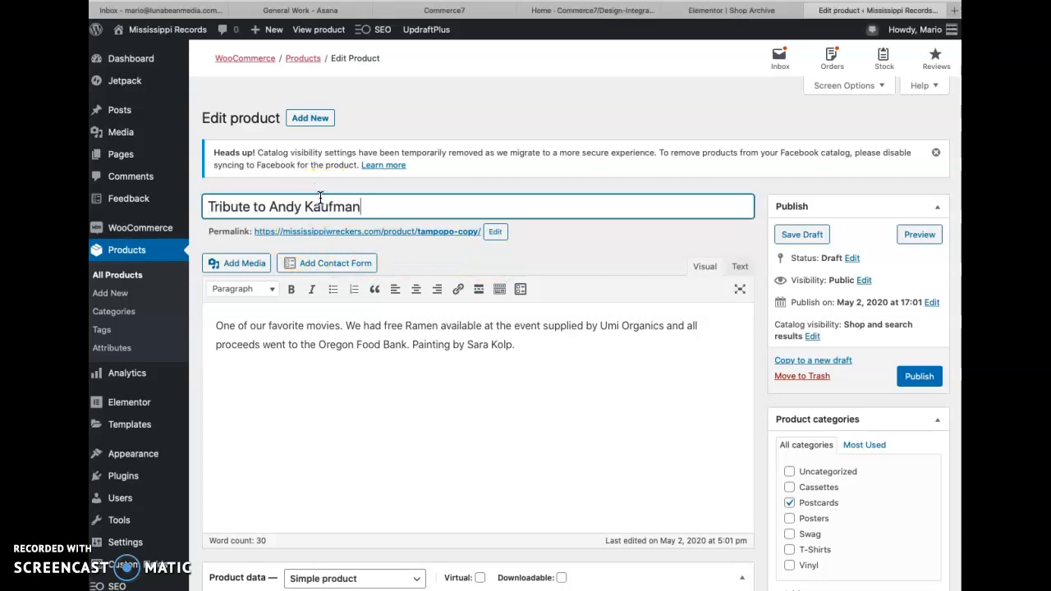
click(495, 232)
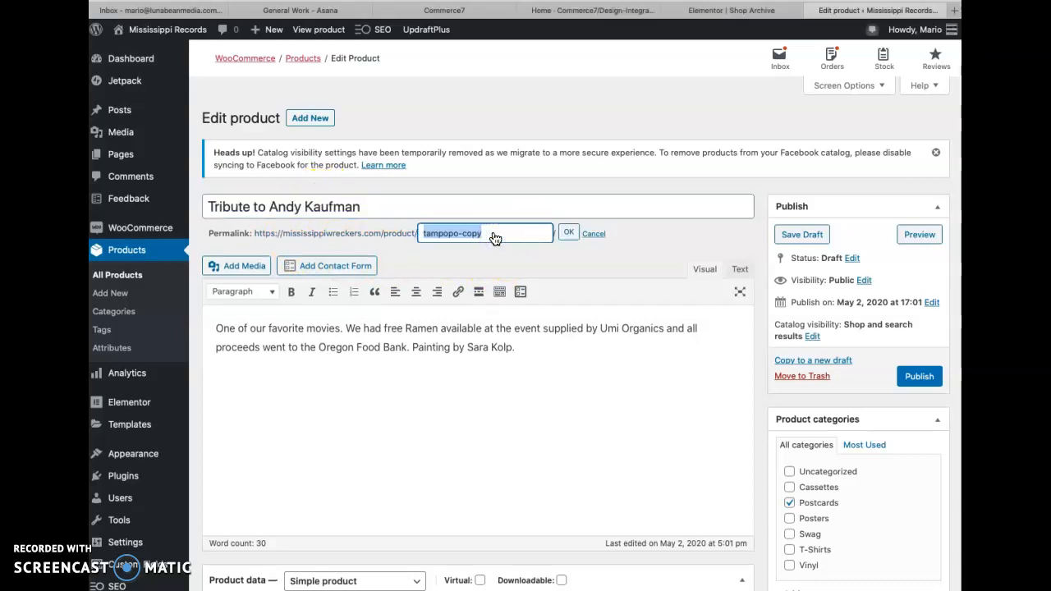
text(Tribute to Andy Kaufman)
- Reformat the permalink slug in lowercase with hyphens as "tribute-to-andy-kaufman" and apply it
click(492, 234)
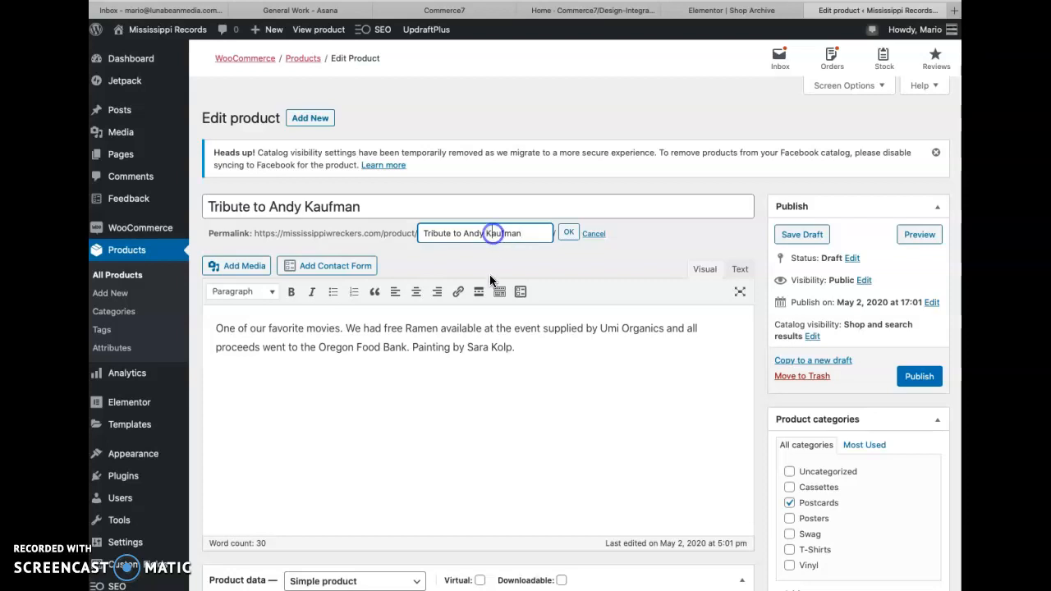
key(BackSpace)
key(BackSpace)
text(-k)
key(Left)
key(Left)
key(Left)
key(Left)
key(Left)
key(BackSpace)
key(BackSpace)
text(-a)
key(Left)
key(Left)
key(Left)
key(Left)
key(BackSpace)
text(-)
key(Left)
key(Left)
key(Left)
key(Left)
key(Left)
key(Left)
key(Left)
key(BackSpace)
text(t)
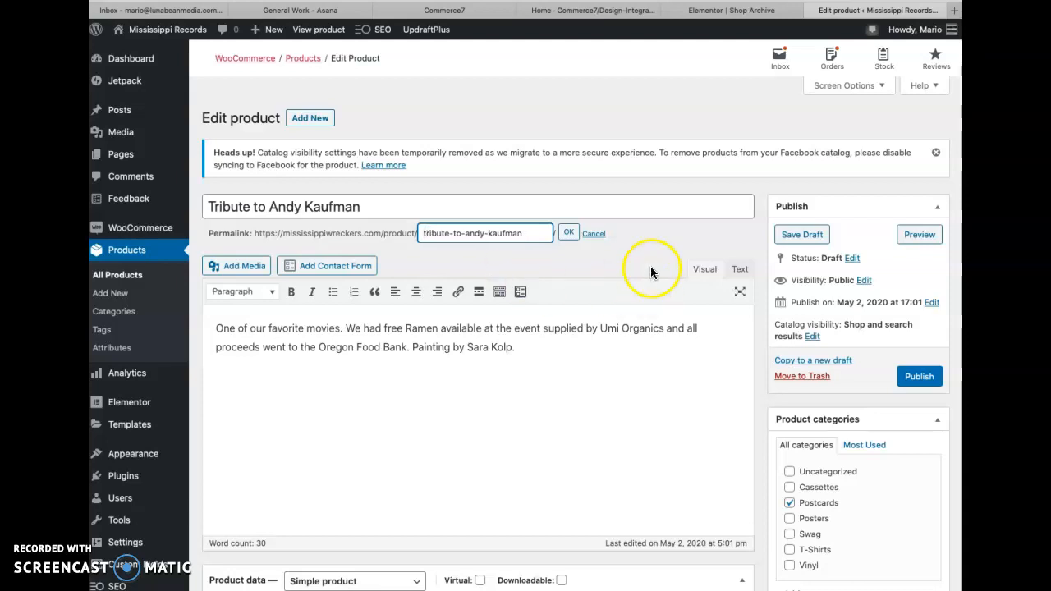
click(568, 233)
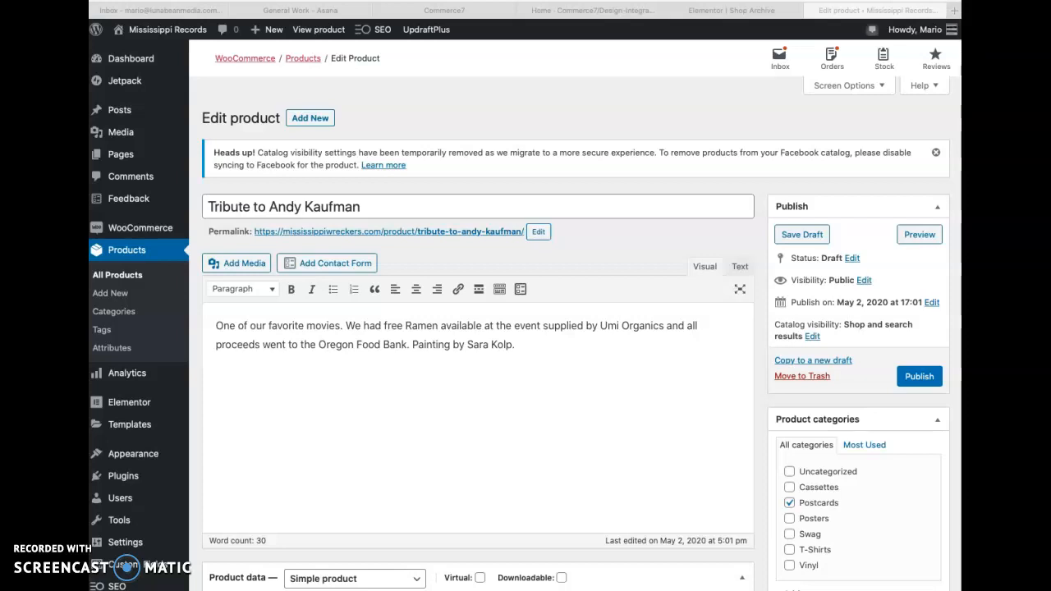
- Replace the main description with the text about Mississippi Records' most confusing and hated event, the Andy Kaufman tribute, including the painter's credit
scroll(529, 460, down, 6)
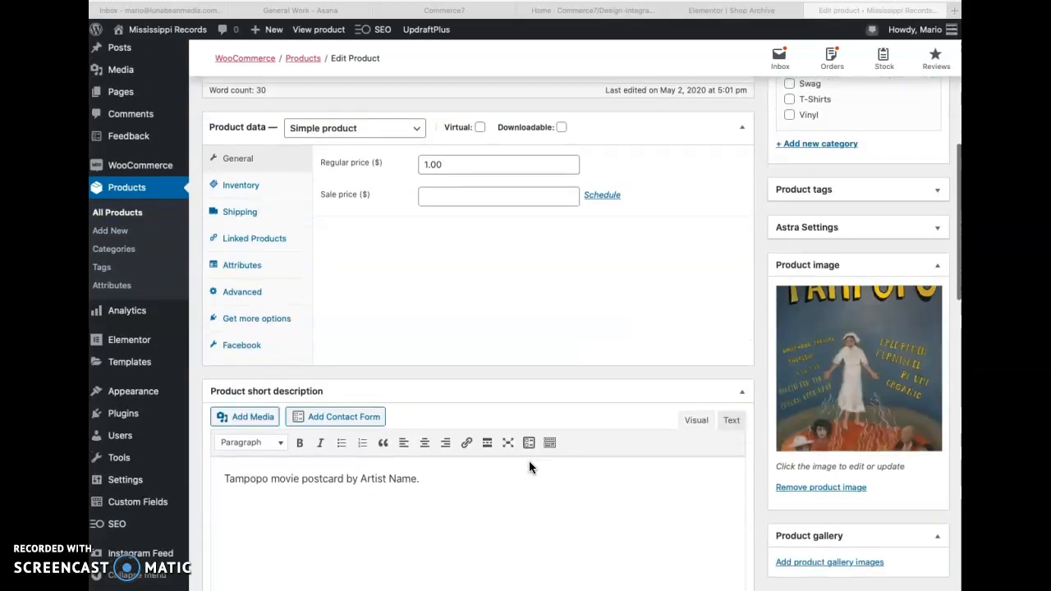
scroll(529, 461, up, 4)
triple_click(547, 206)
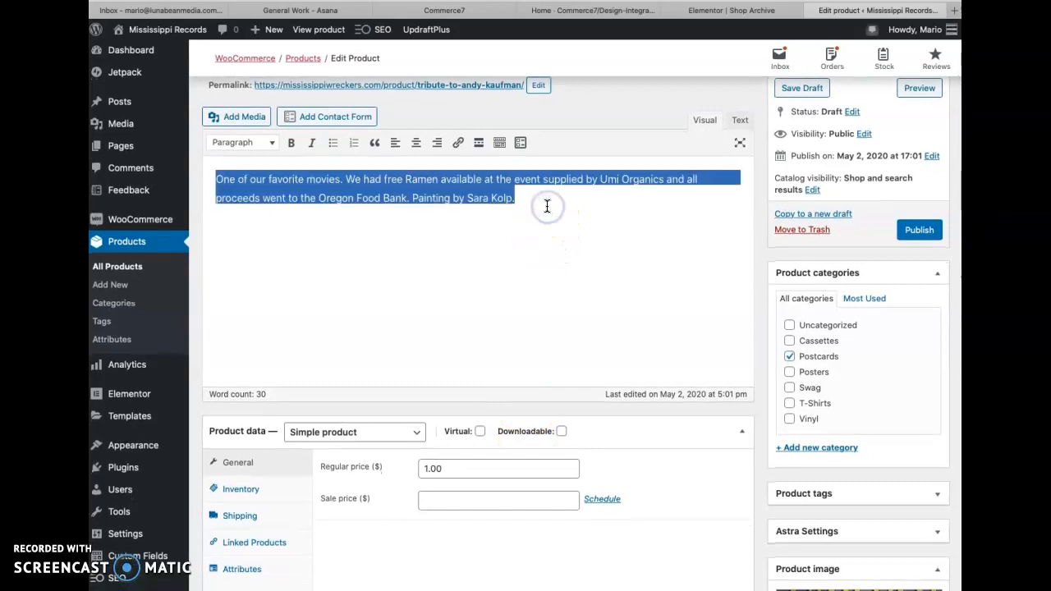
text(Poster from one of Mississippi Records most confusing and hated events - our tribute to the late great Andy Kaufman. Painting by Sara Kolp.)
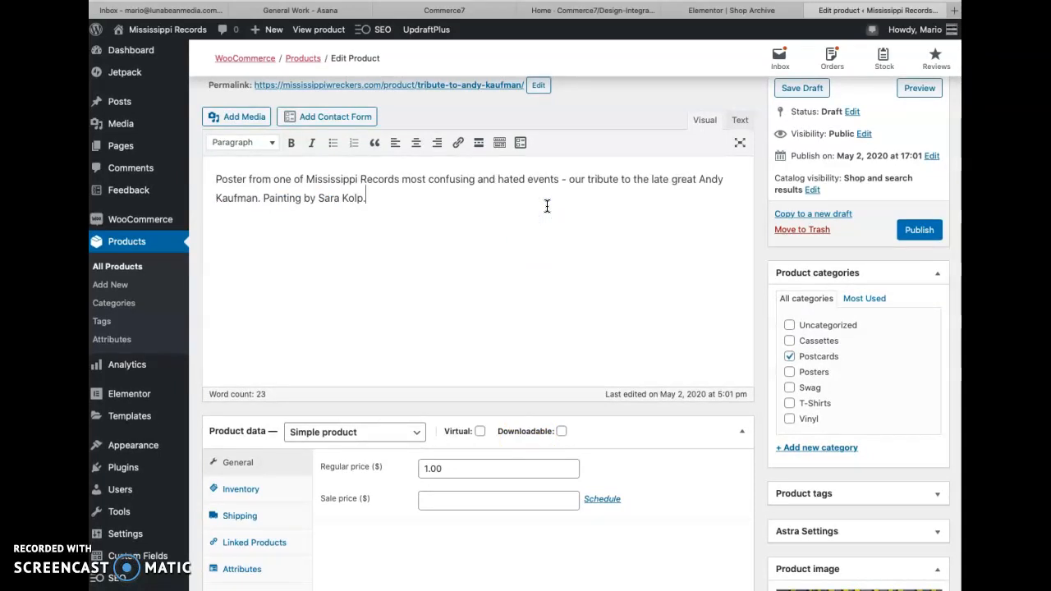
click(432, 235)
- Copy the painting credit from the main description and paste it over "Artist Name" in the short description
scroll(450, 242, down, 1)
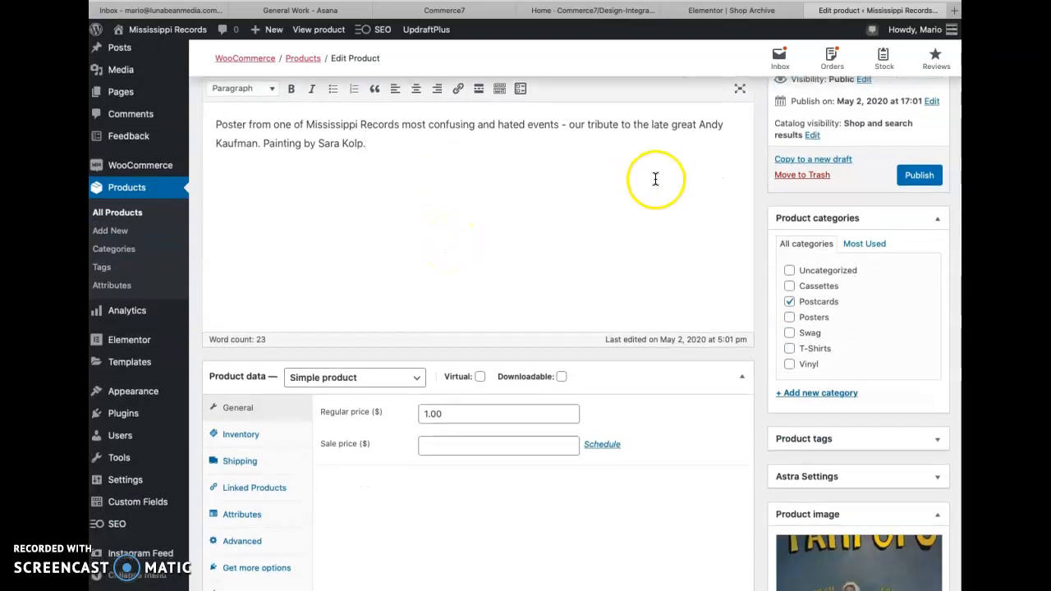
drag(263, 146, 382, 145)
key(ctrl+c)
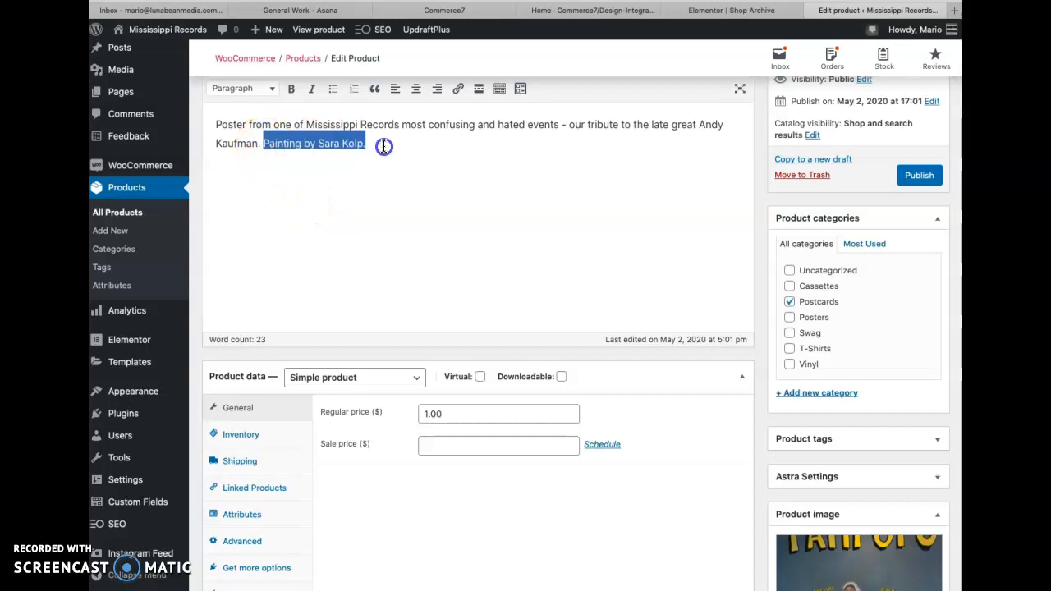
scroll(328, 441, down, 7)
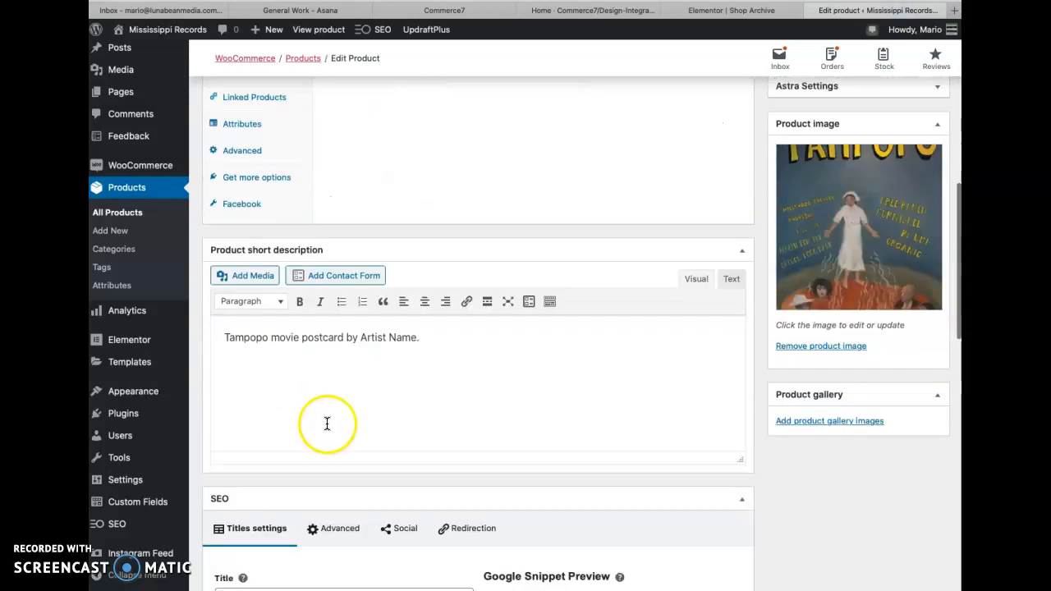
drag(422, 338, 363, 340)
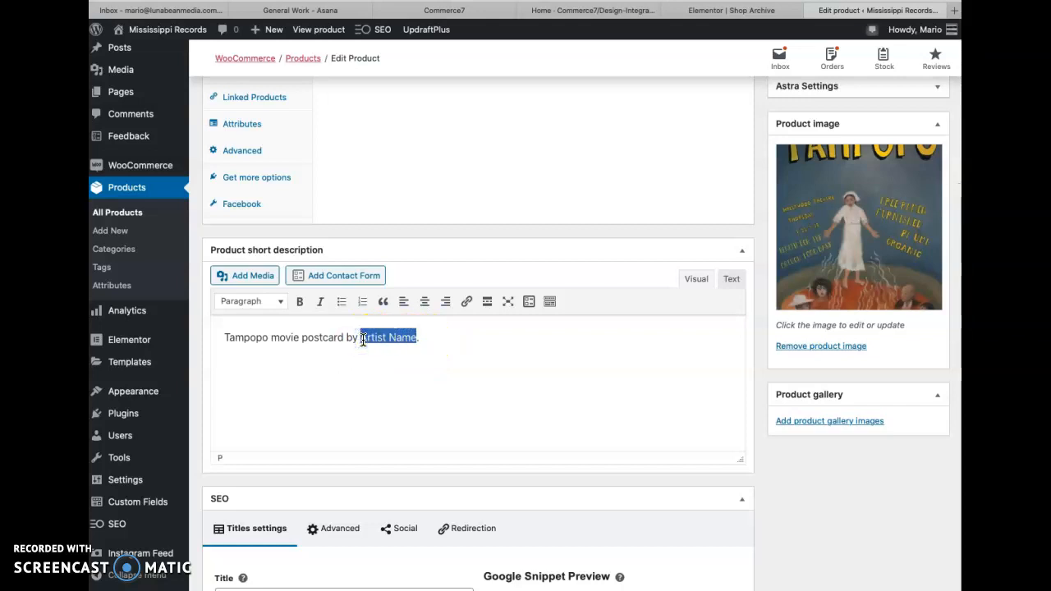
key(ctrl+v)
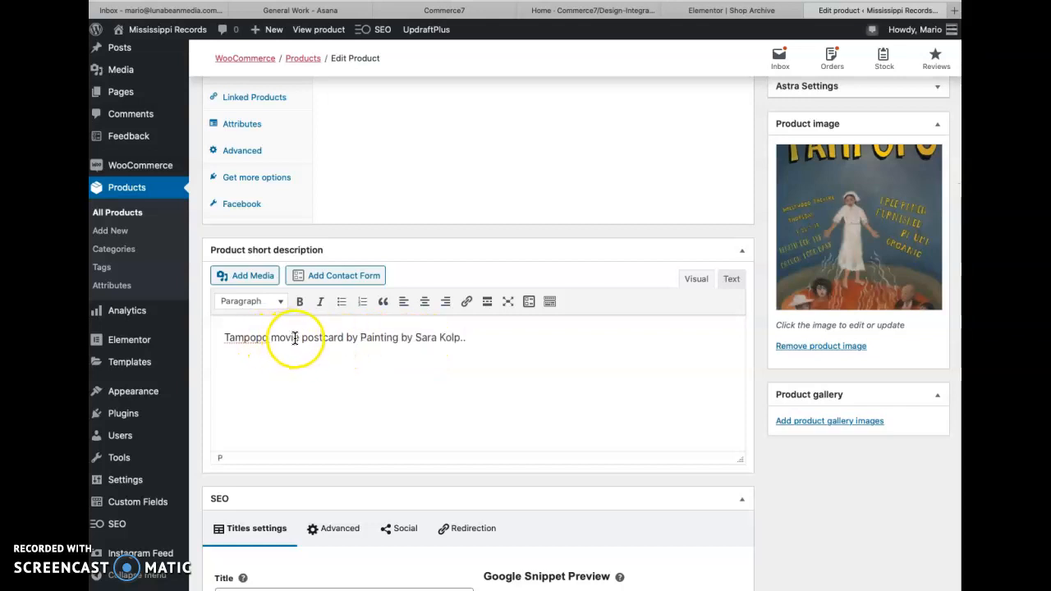
- Replace "Tampopo movie" with "Tribute to Andy Kaufman" in the product short description
drag(300, 338, 211, 339)
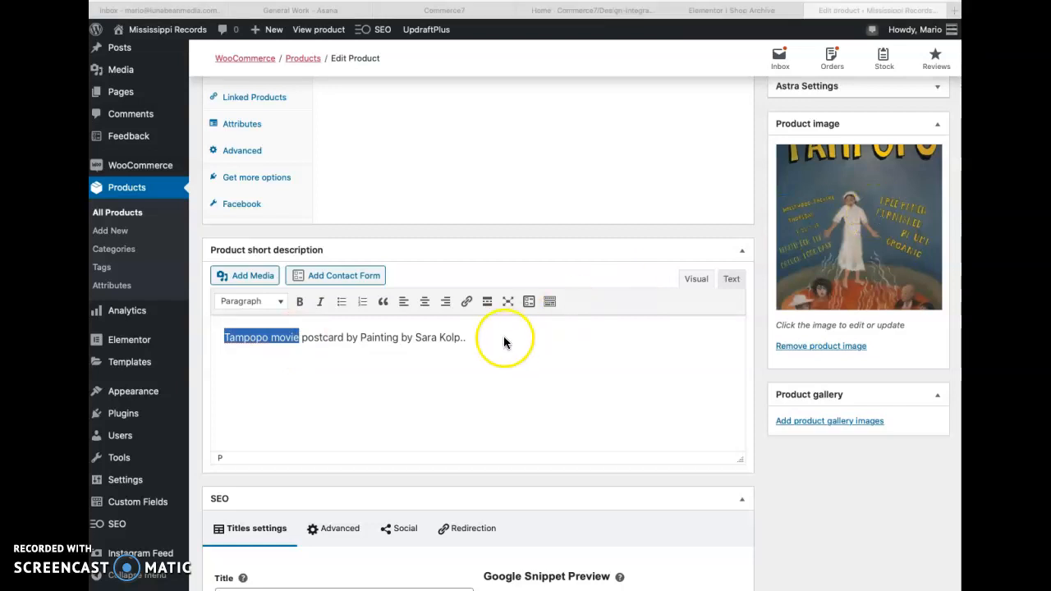
drag(300, 338, 279, 340)
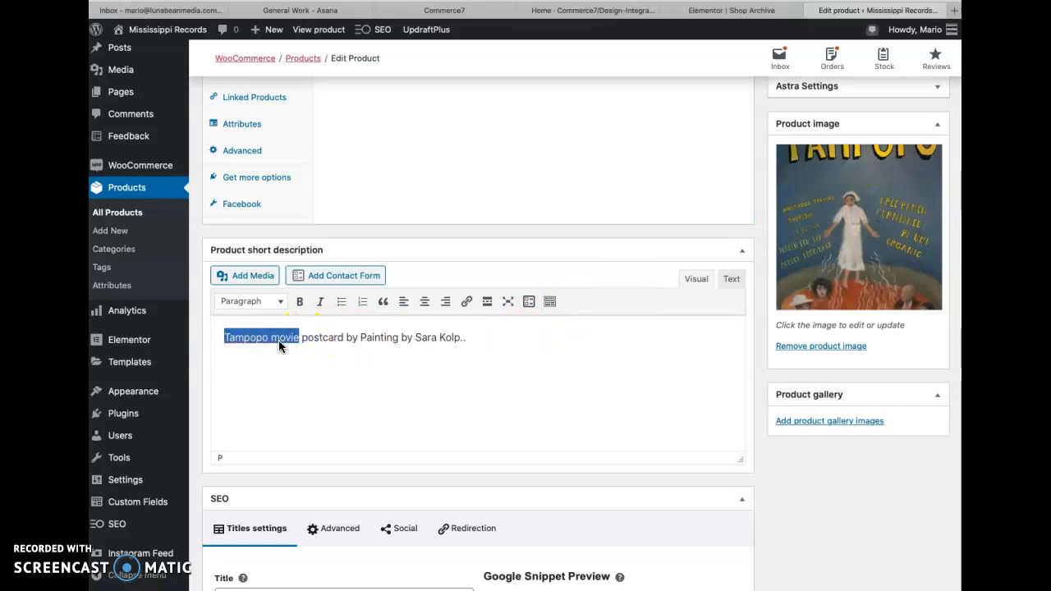
text(Tribute to Andy Kaufman)
click(296, 386)
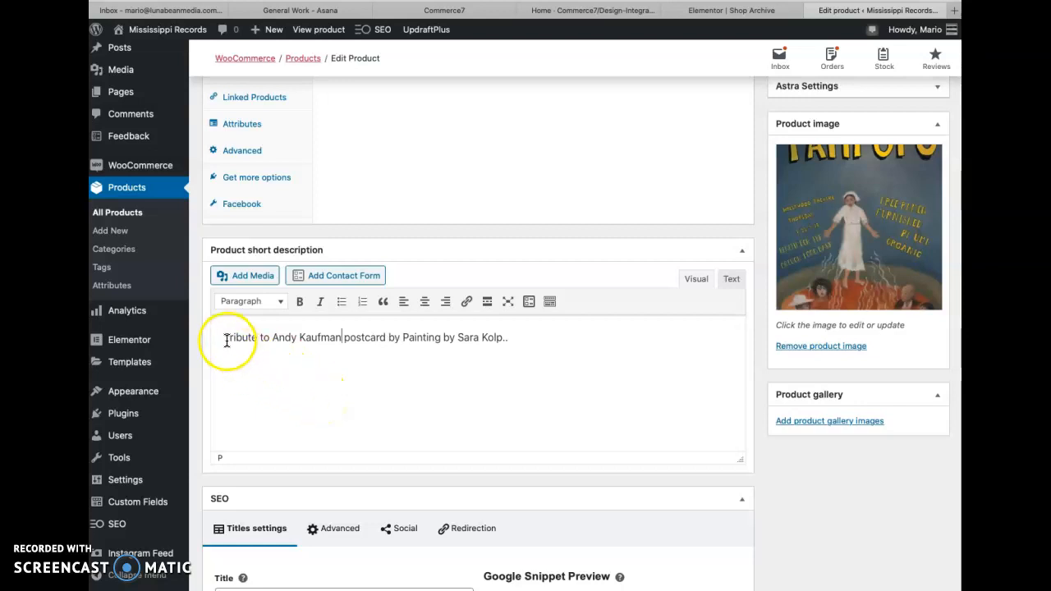
- Review the product's price, shipping options, SEO settings, permalink and both descriptions
scroll(658, 406, up, 3)
scroll(657, 403, up, 1)
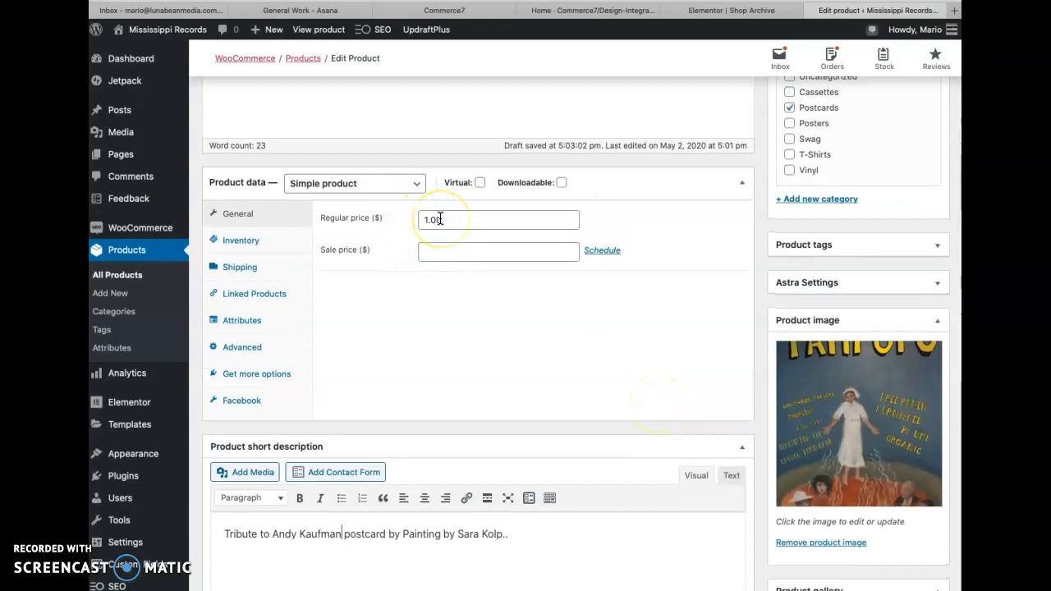
click(244, 271)
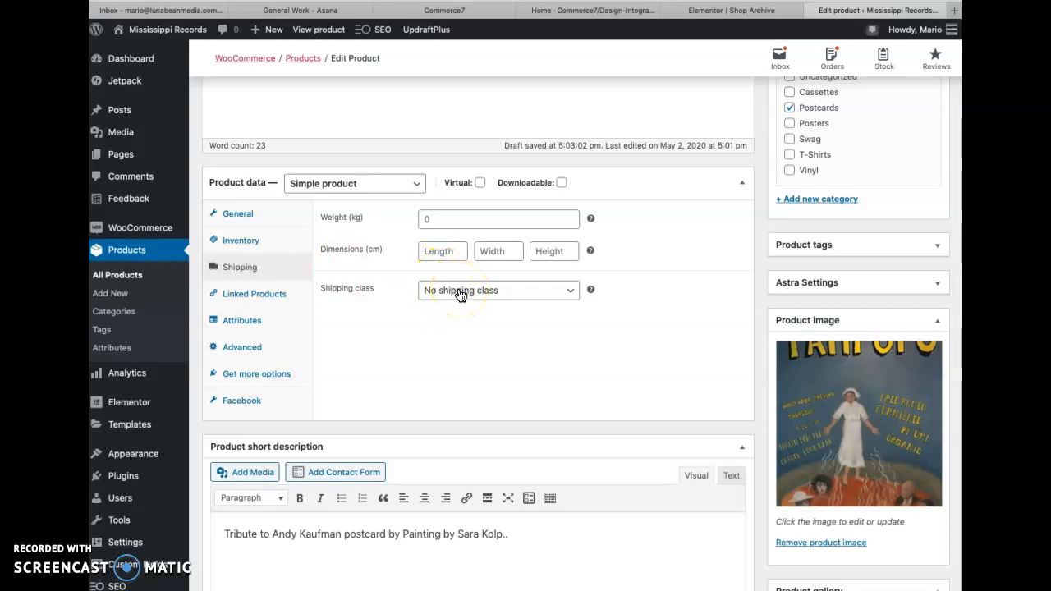
scroll(444, 354, down, 5)
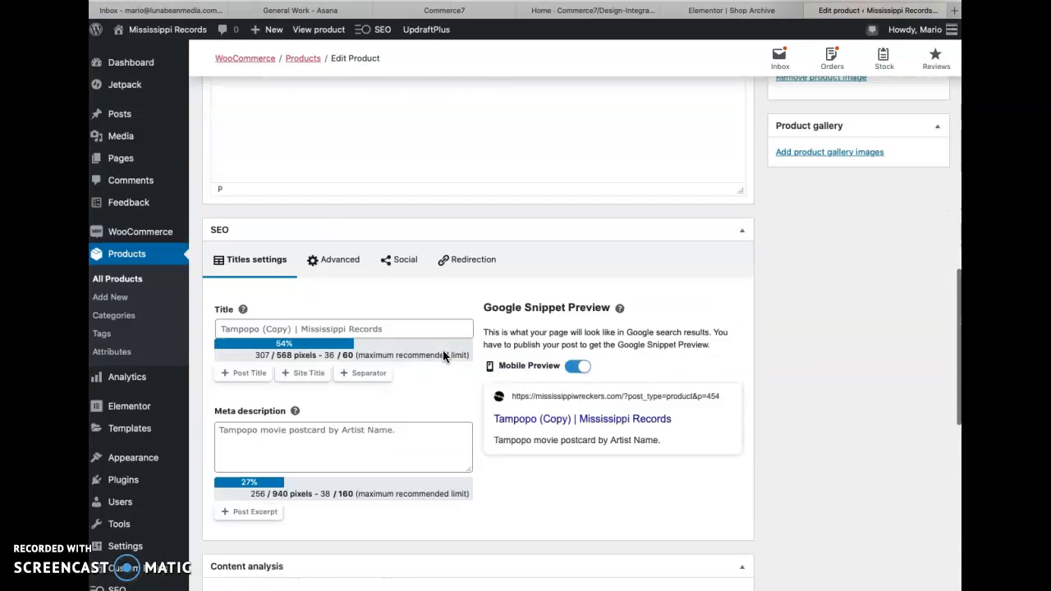
scroll(443, 356, up, 5)
scroll(442, 357, up, 4)
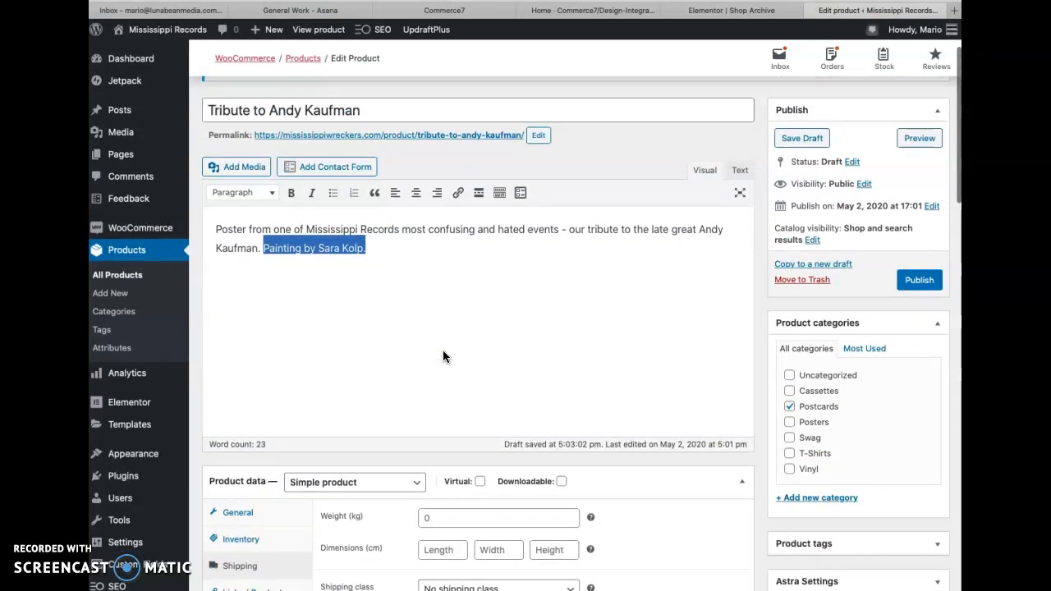
click(442, 350)
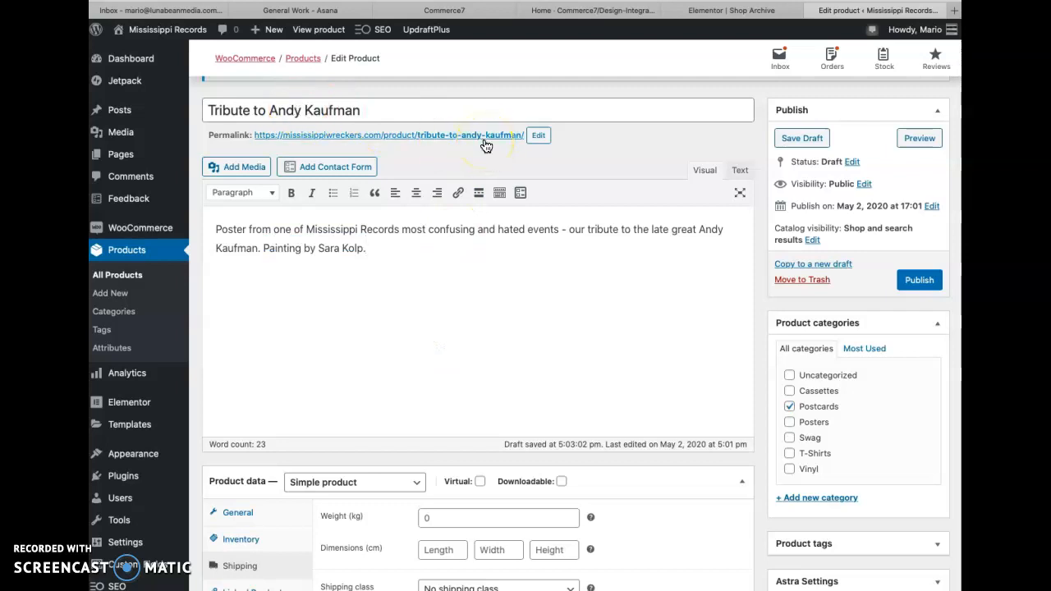
click(371, 279)
scroll(370, 279, down, 10)
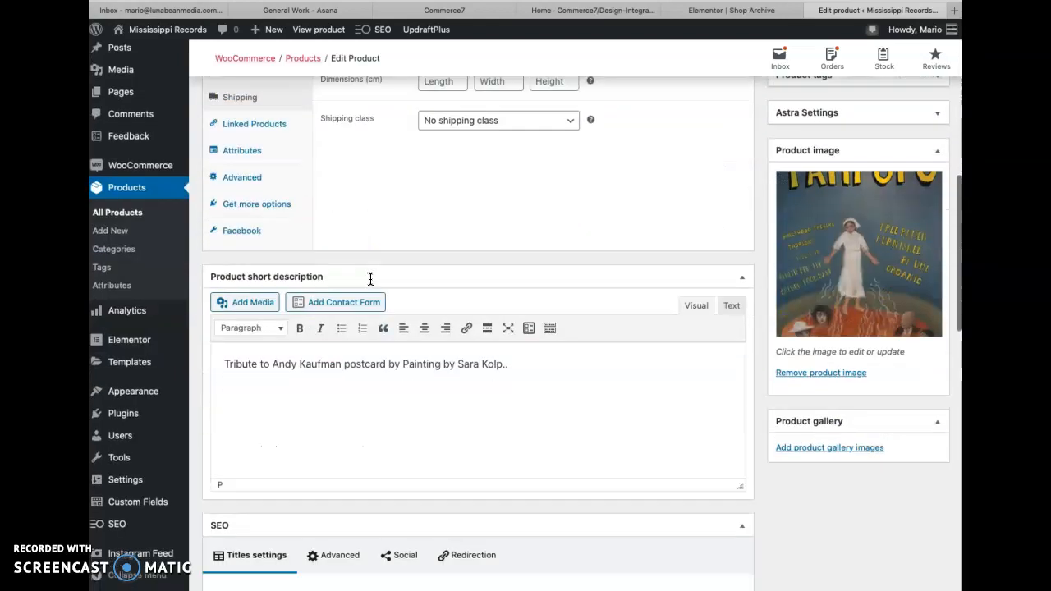
click(365, 345)
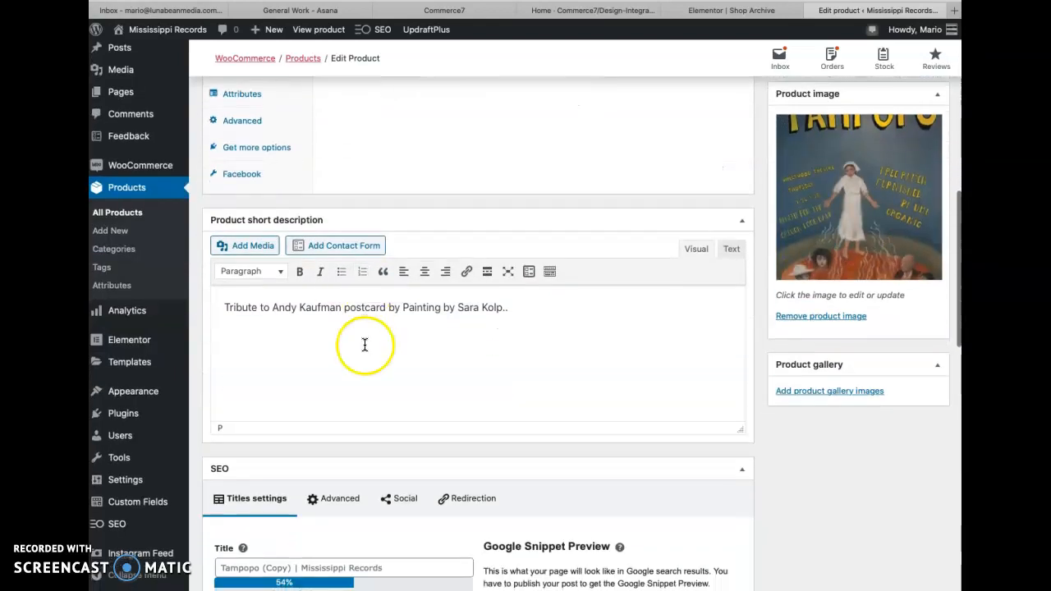
- Remove the Tampopo product image and pick the Andy Kaufman tribute poster from the media library as its replacement
click(843, 319)
click(826, 122)
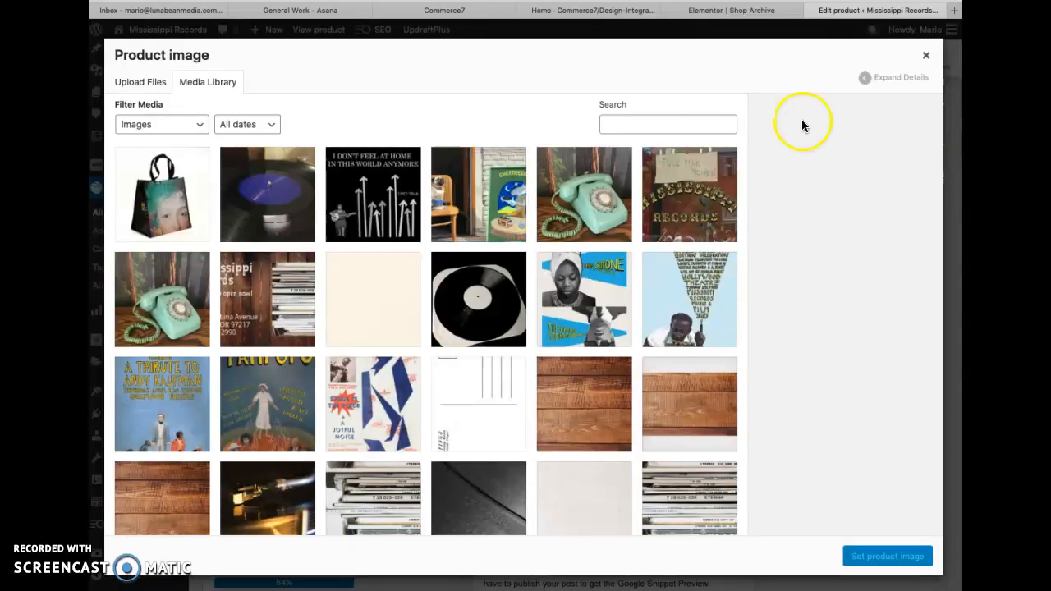
click(176, 414)
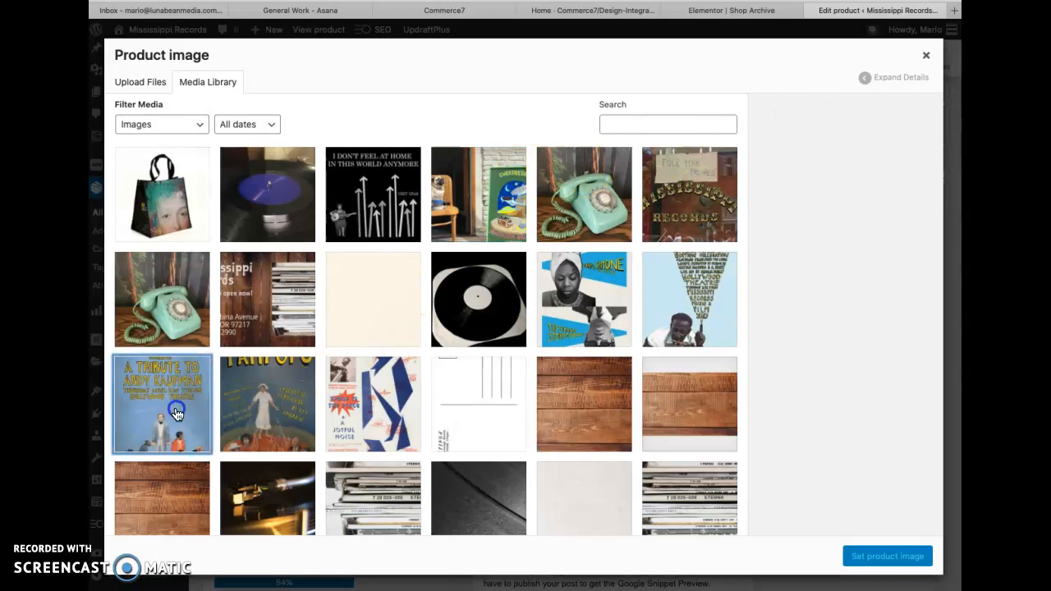
- Give the selected poster the alt text "Tribute to Andy Kaufman postcard" and set it as the product image
click(868, 240)
text(Tribute to Andy Kaufman)
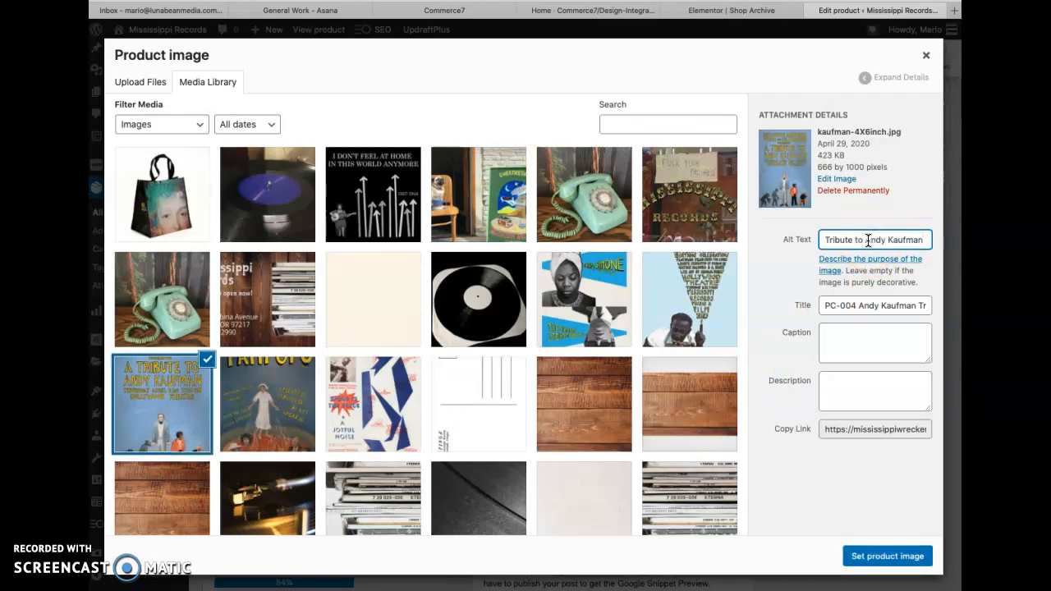
text(postcard)
click(796, 246)
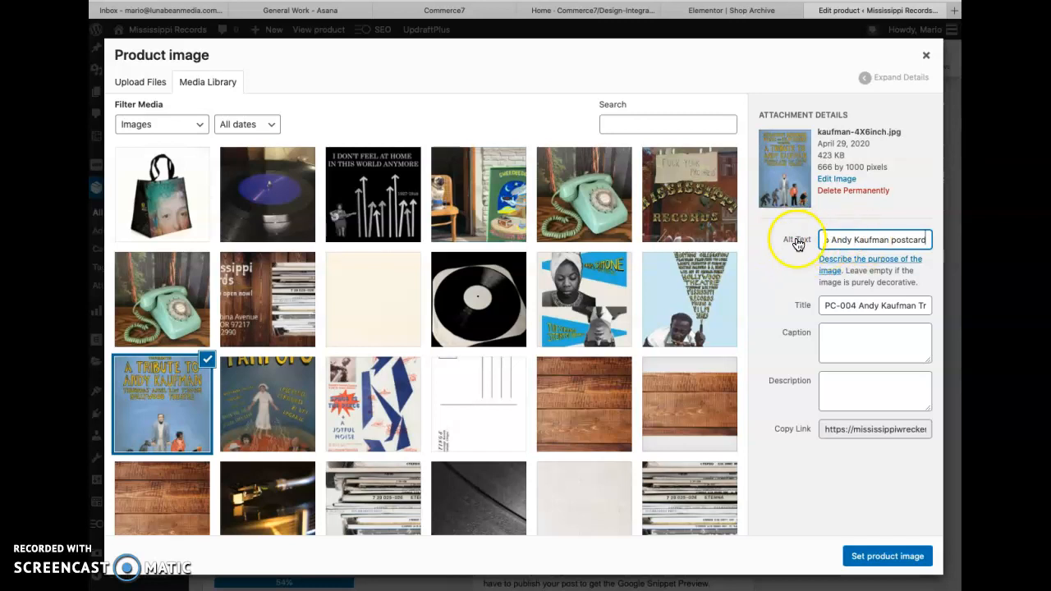
click(876, 557)
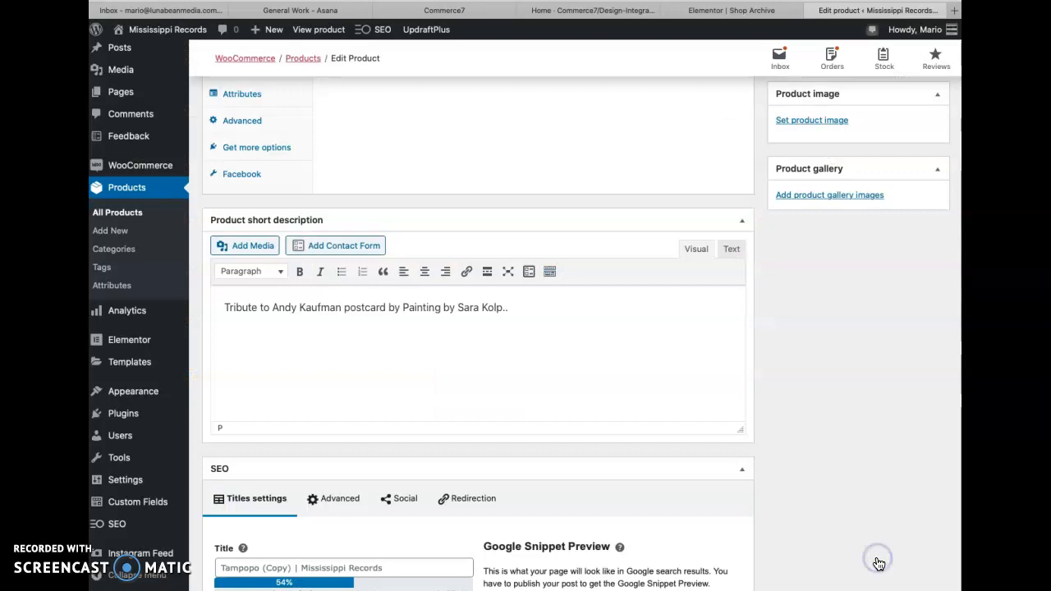
- Publish the Tribute to Andy Kaufman product
scroll(878, 523, up, 3)
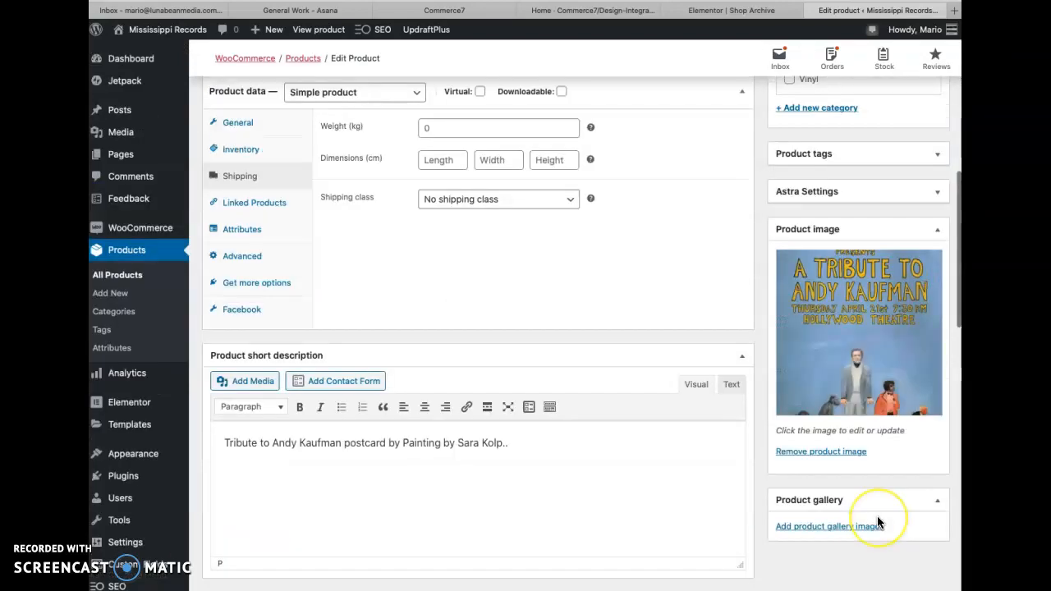
scroll(878, 516, up, 10)
click(917, 377)
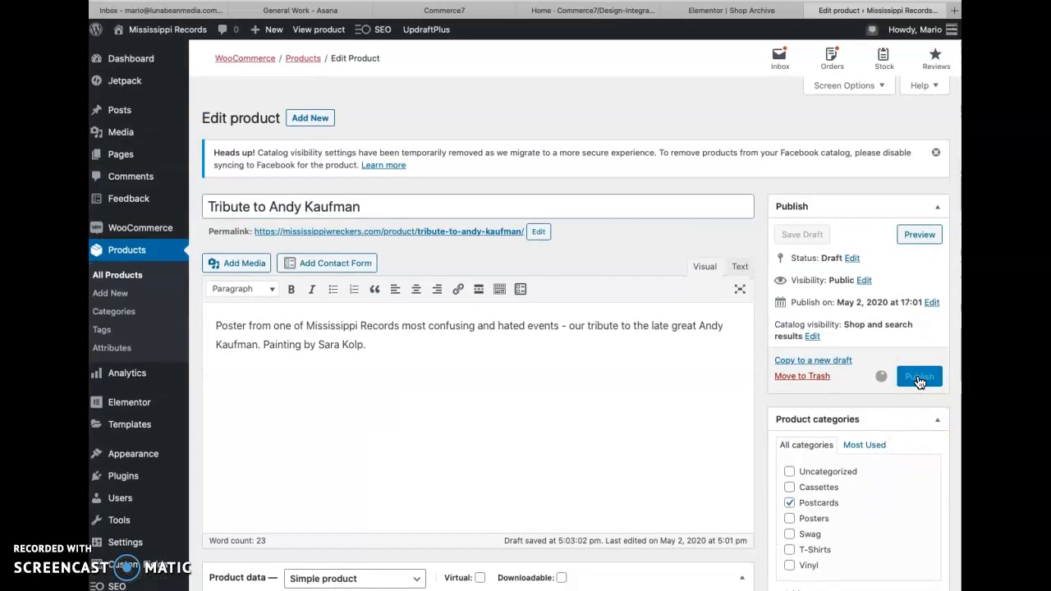
click(918, 377)
- Switch to the Chrome storefront window, load the shop page and view the Tribute to Andy Kaufman product page with its description
key(super+Tab)
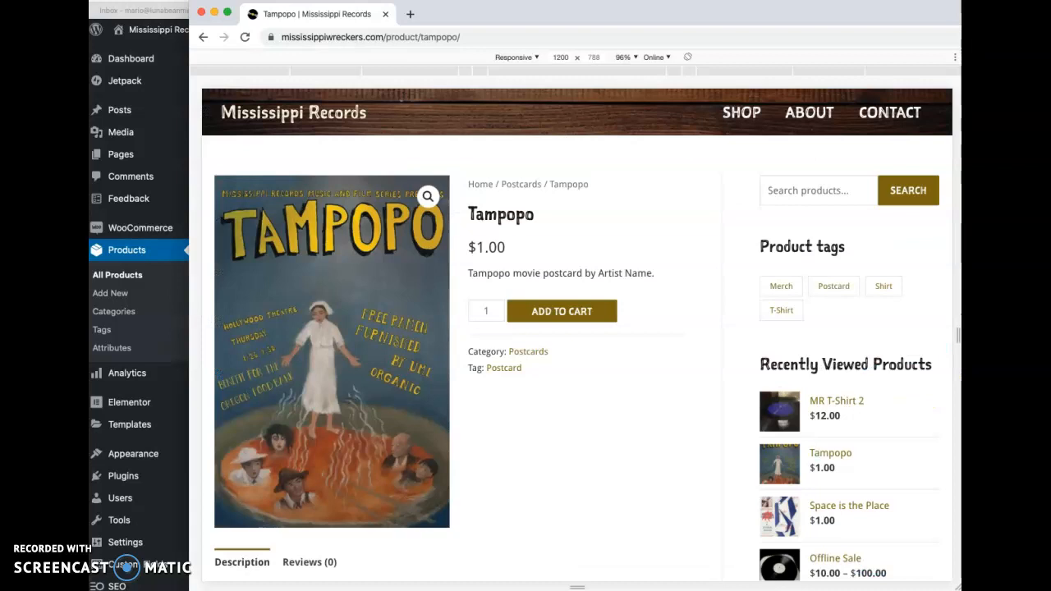
click(739, 113)
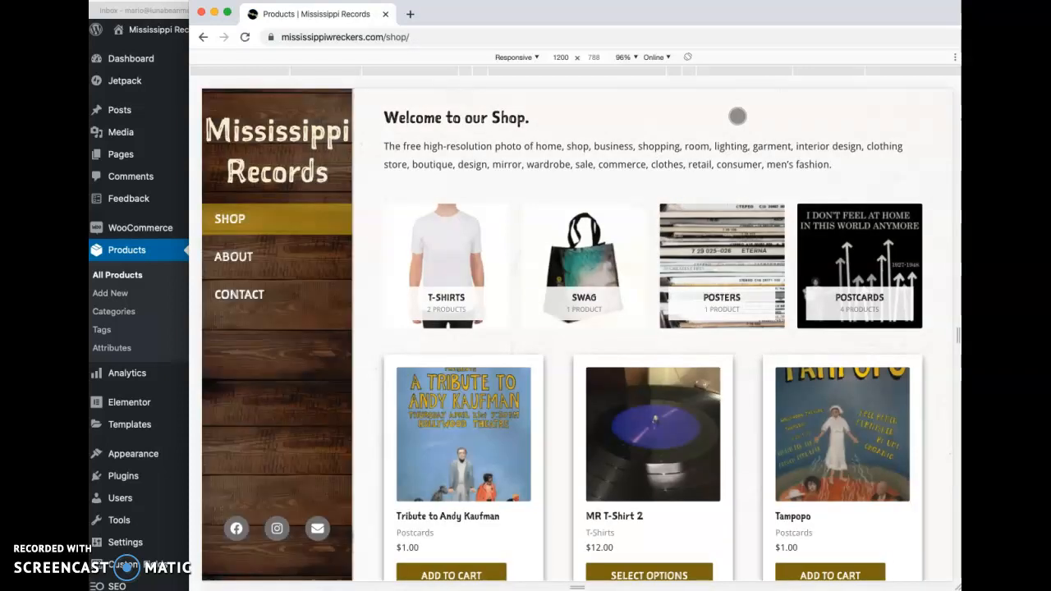
scroll(582, 350, down, 2)
click(462, 332)
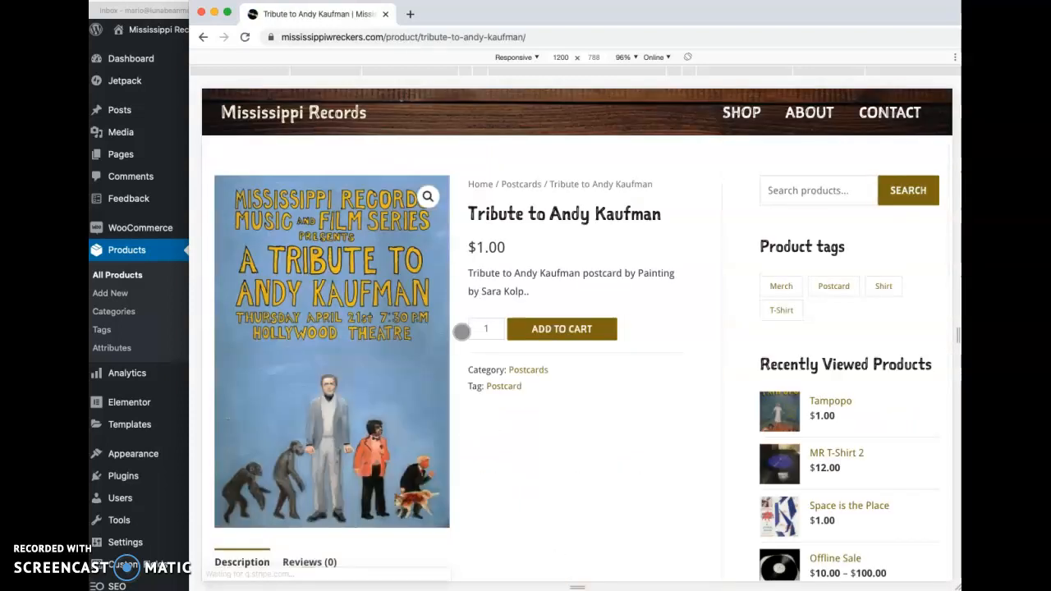
scroll(462, 332, down, 1)
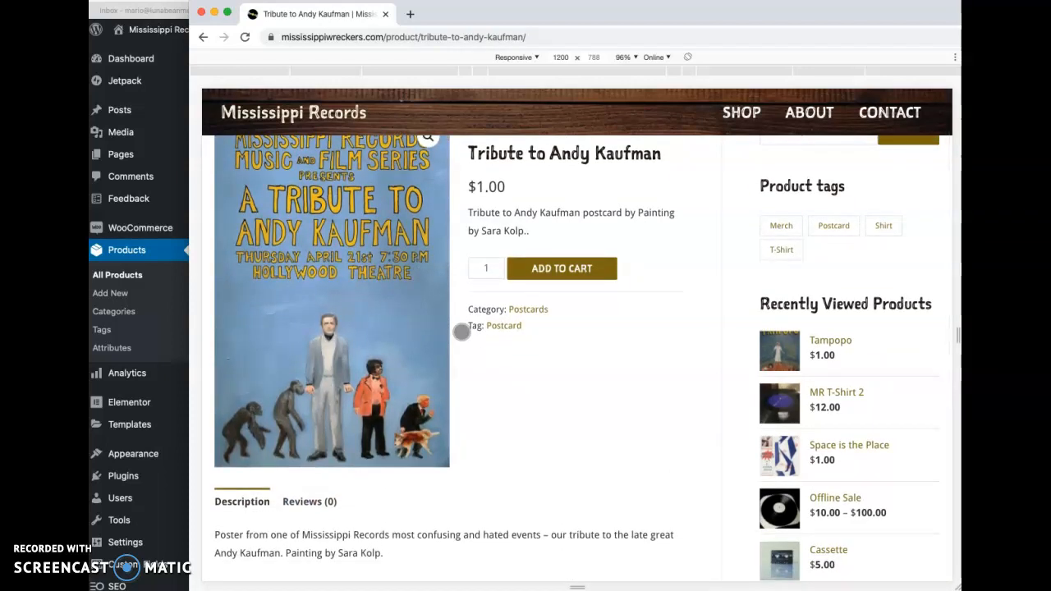
scroll(462, 332, up, 1)
- Return to the storefront's shop page and look over the product listings and category tiles
click(202, 38)
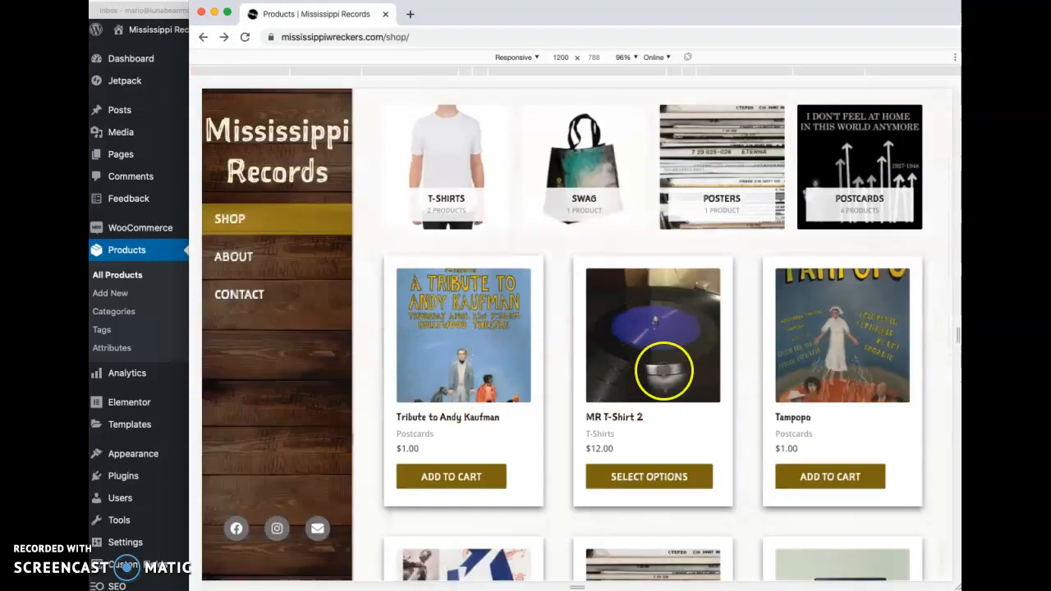
scroll(854, 382, down, 2)
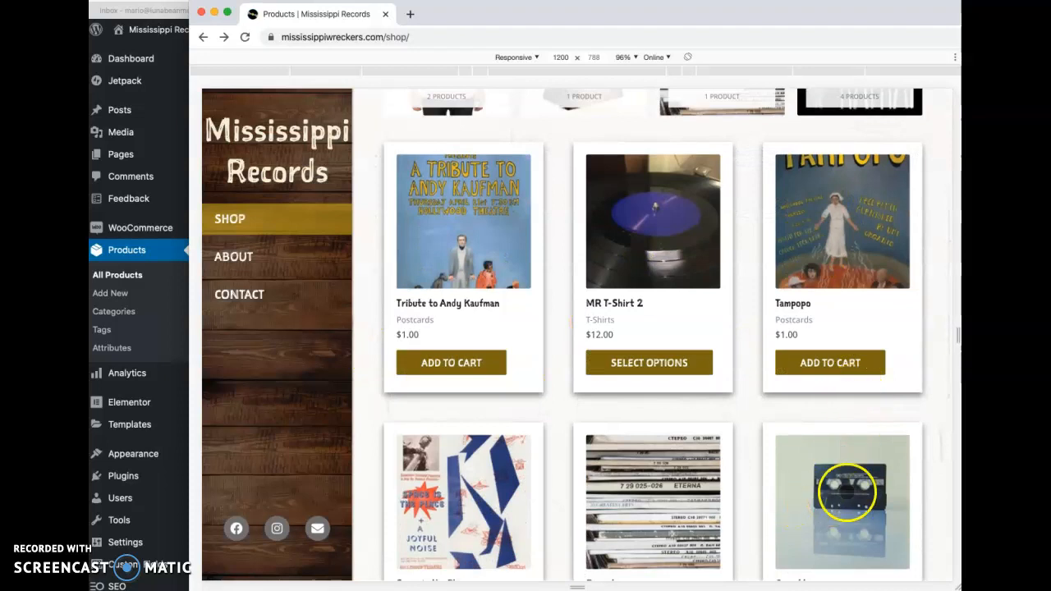
scroll(652, 496, down, 2)
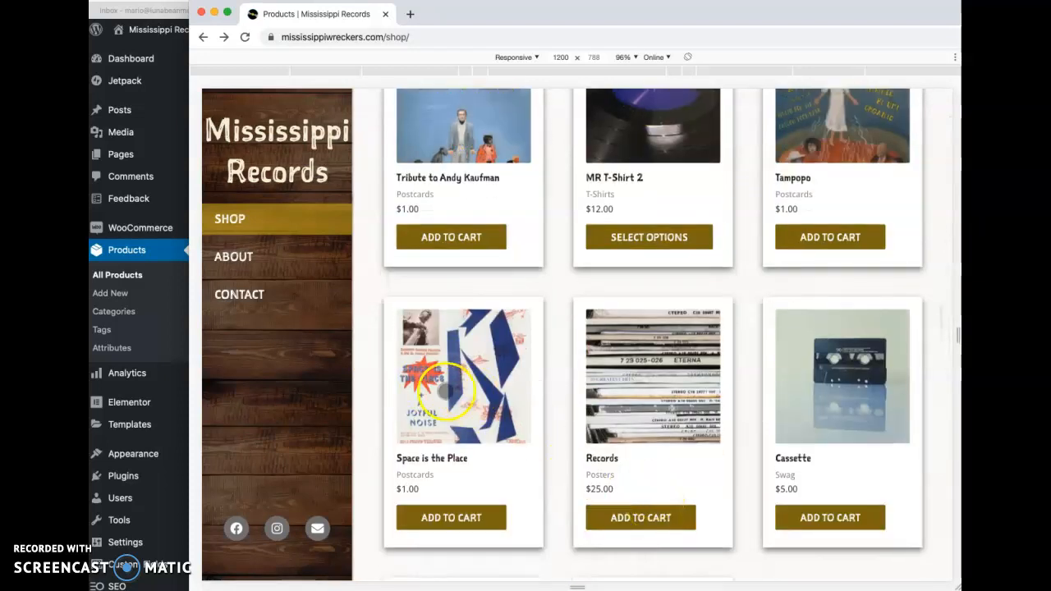
scroll(612, 396, up, 1)
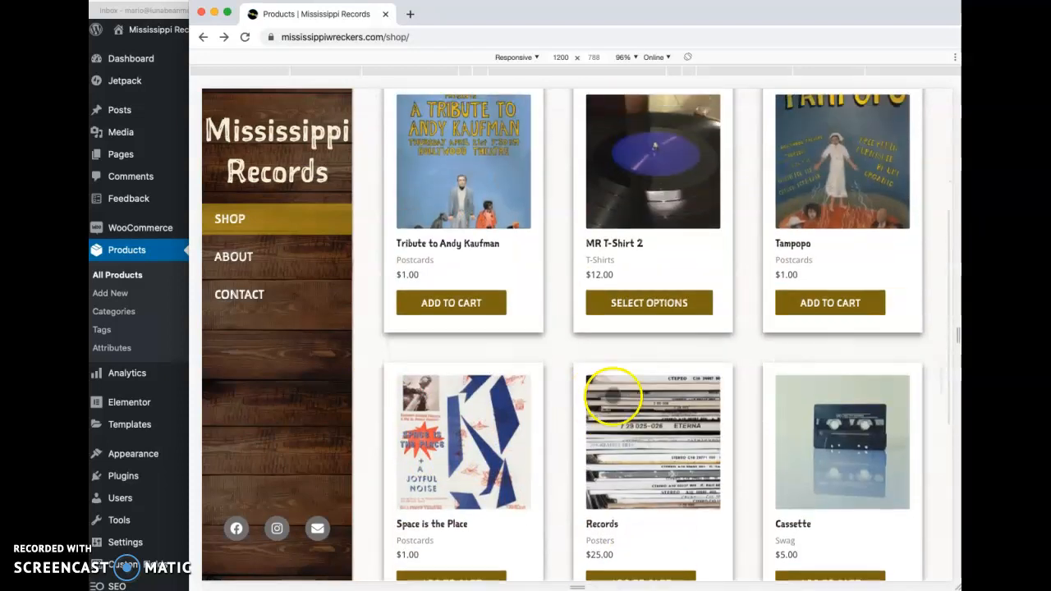
scroll(653, 449, up, 2)
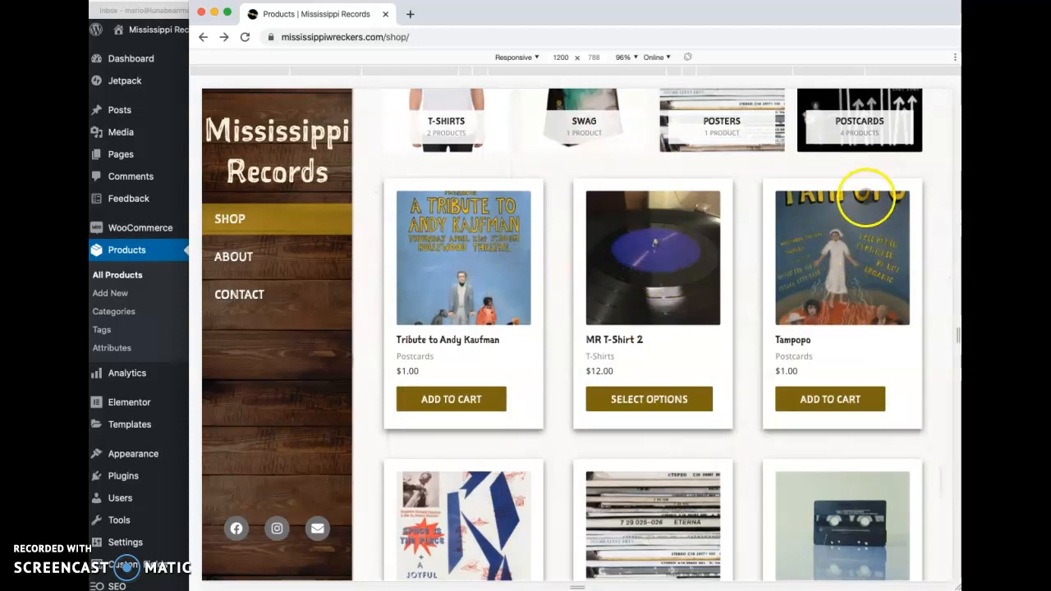
scroll(860, 224, up, 3)
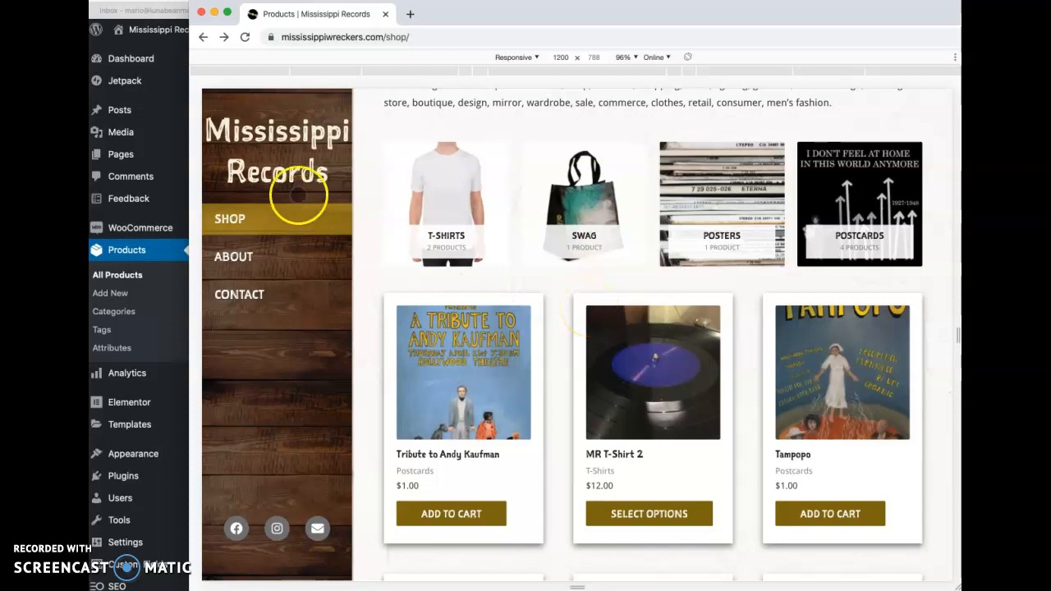
- Go back to the WordPress admin window and open the MR T-Shirt 2 product for editing from the full product list
click(272, 1)
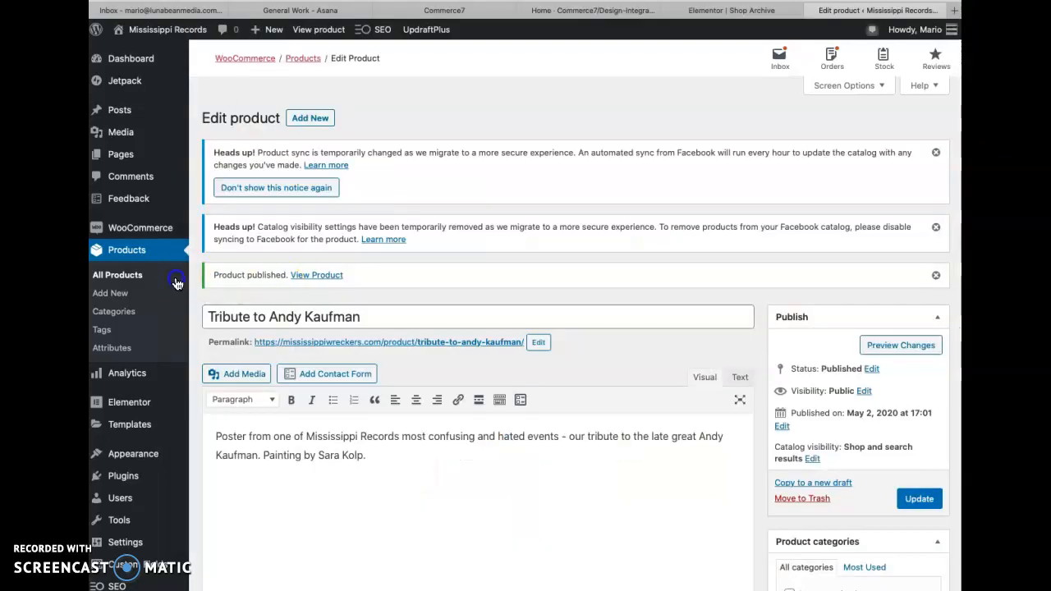
click(115, 276)
scroll(278, 400, down, 1)
scroll(276, 397, down, 3)
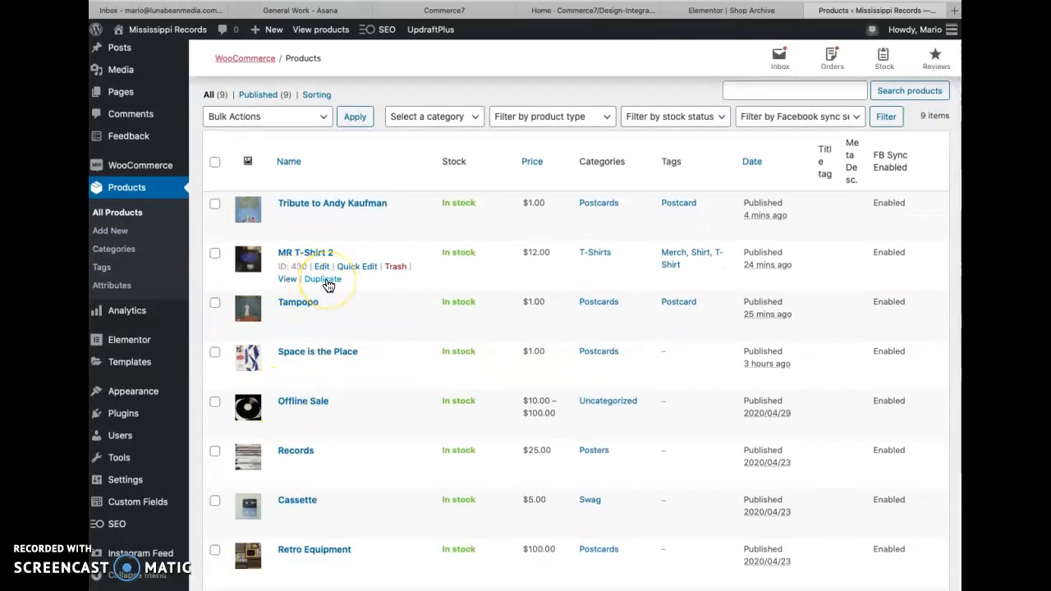
click(322, 269)
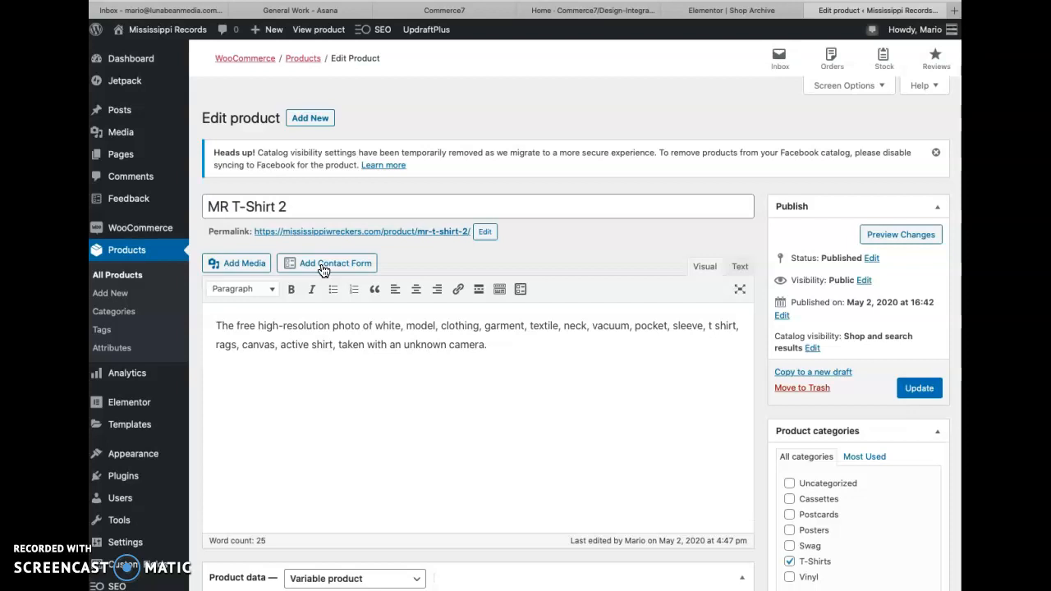
- Examine the T-shirt's variable product data, expanding the Size attribute and highlighting its list of values
click(431, 384)
scroll(430, 384, down, 5)
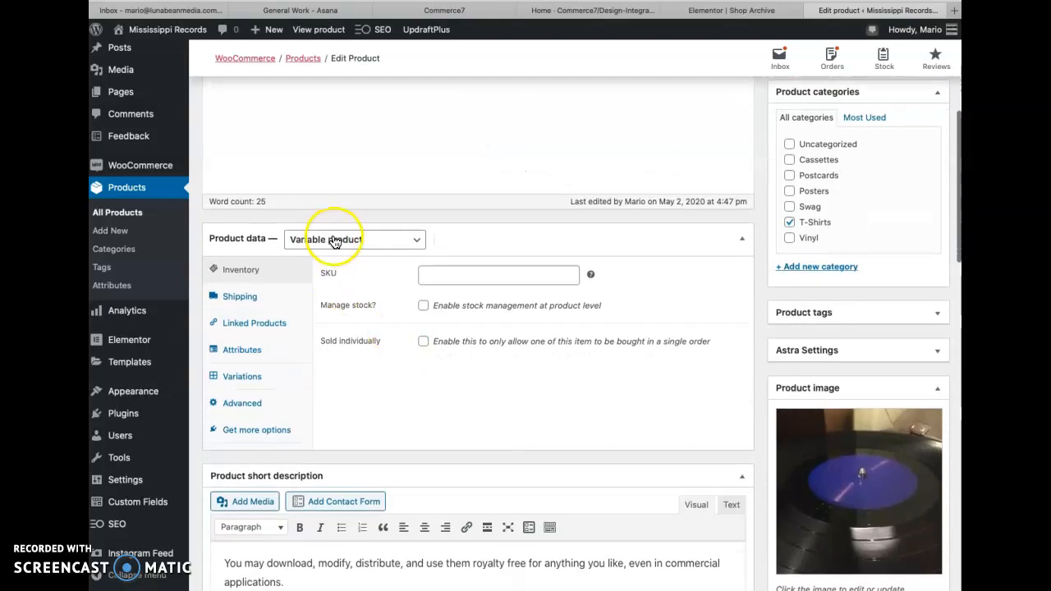
scroll(383, 400, down, 1)
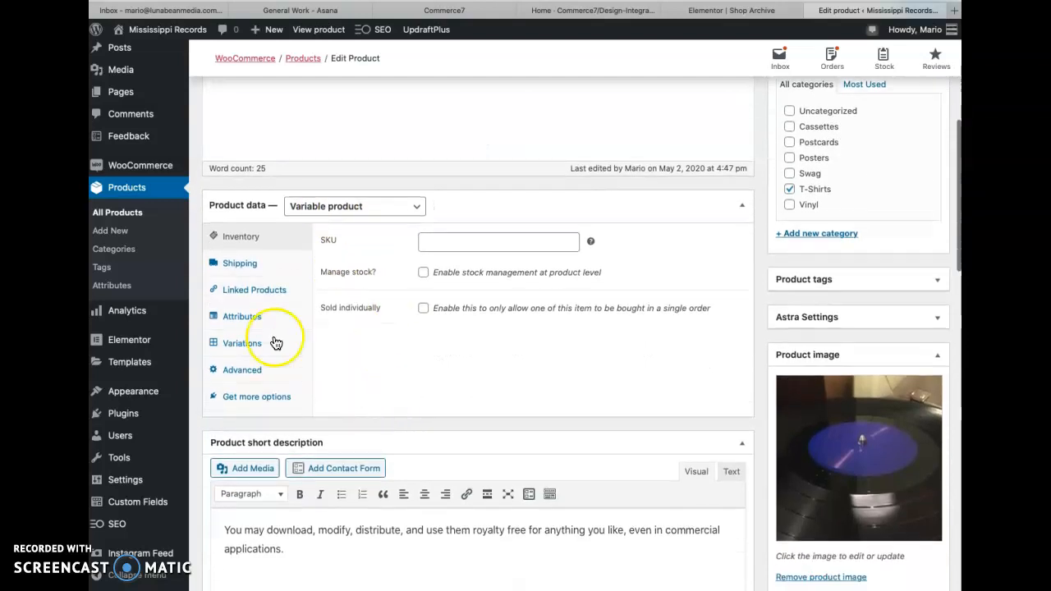
click(234, 319)
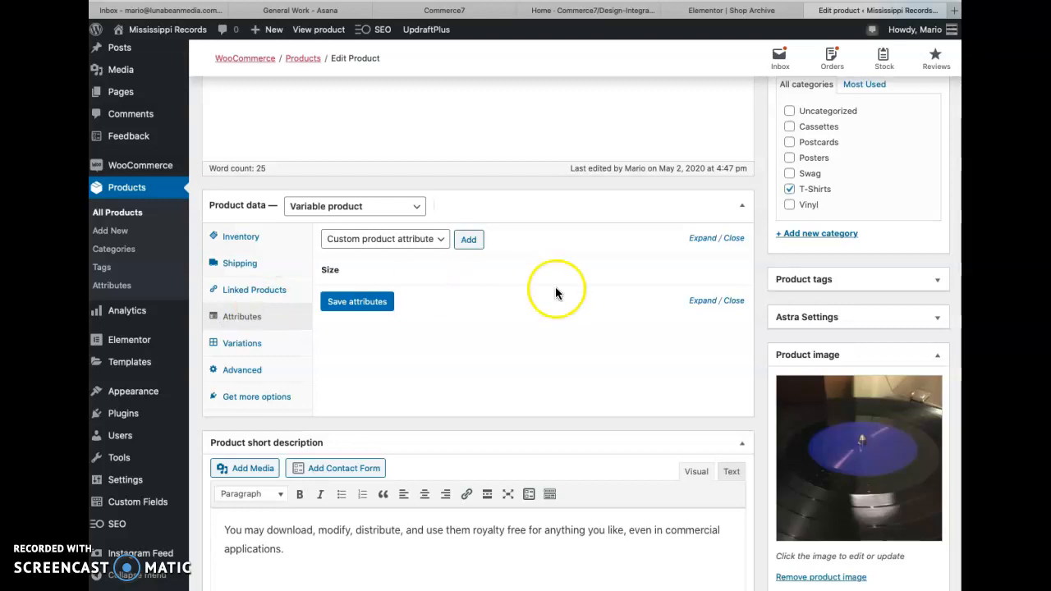
click(704, 274)
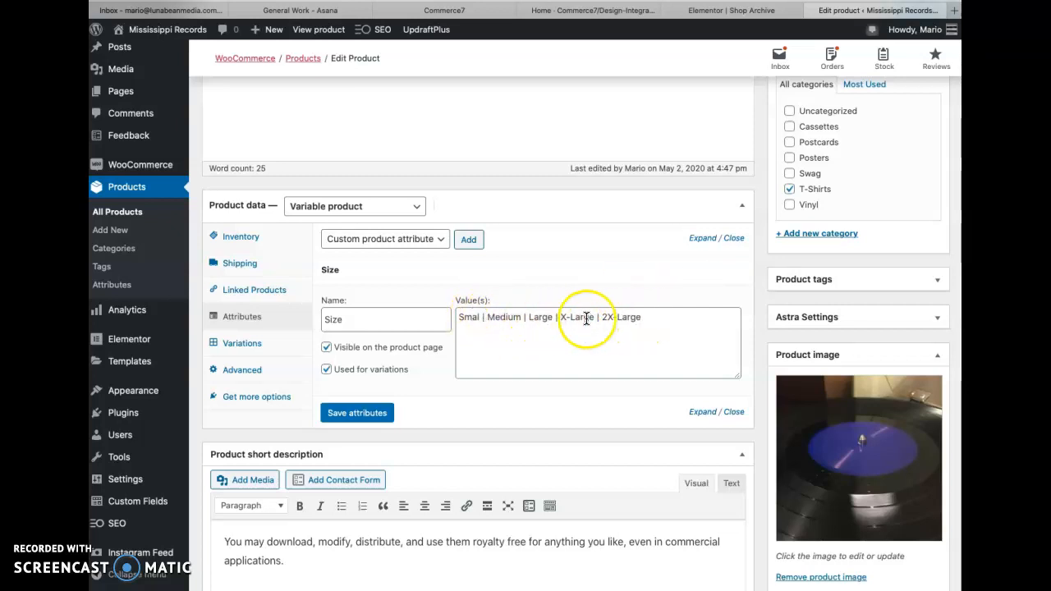
drag(645, 320, 451, 319)
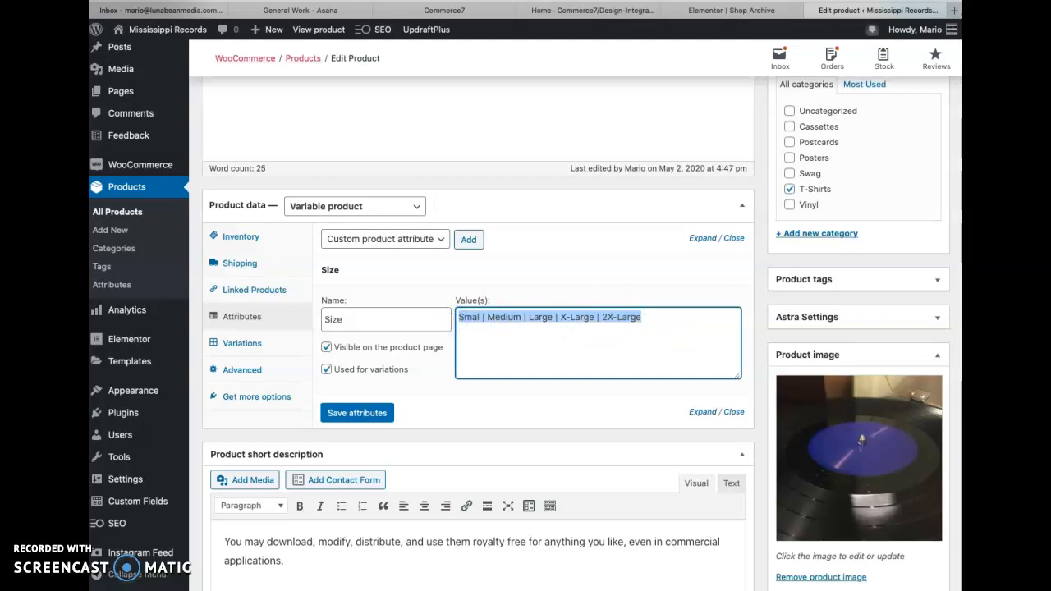
- Switch to the Chrome storefront window, open the MR T-Shirt 2 product page from the shop and view its Size choices
key(super+Tab)
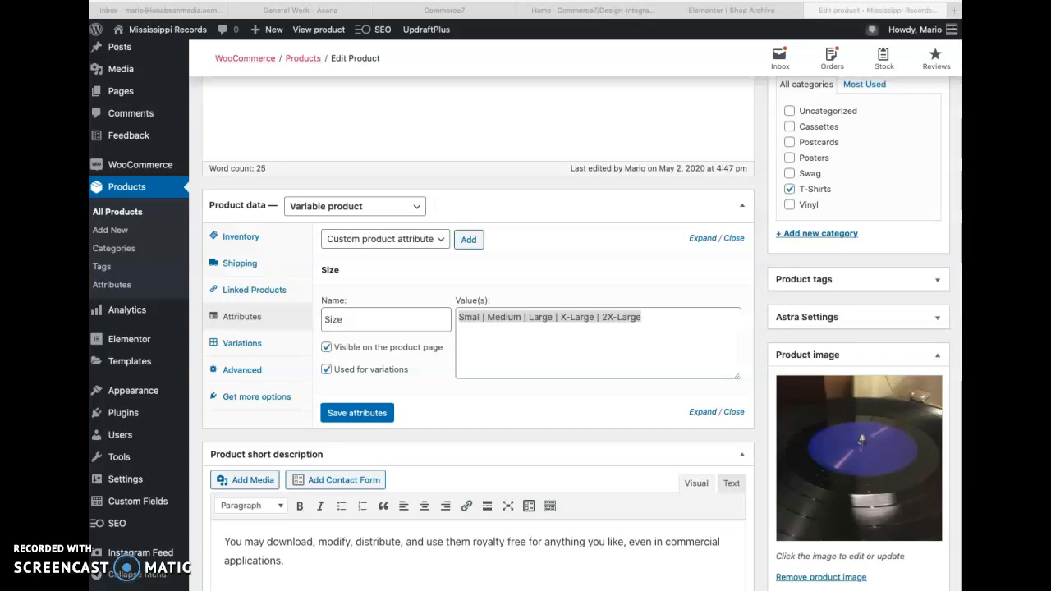
click(735, 277)
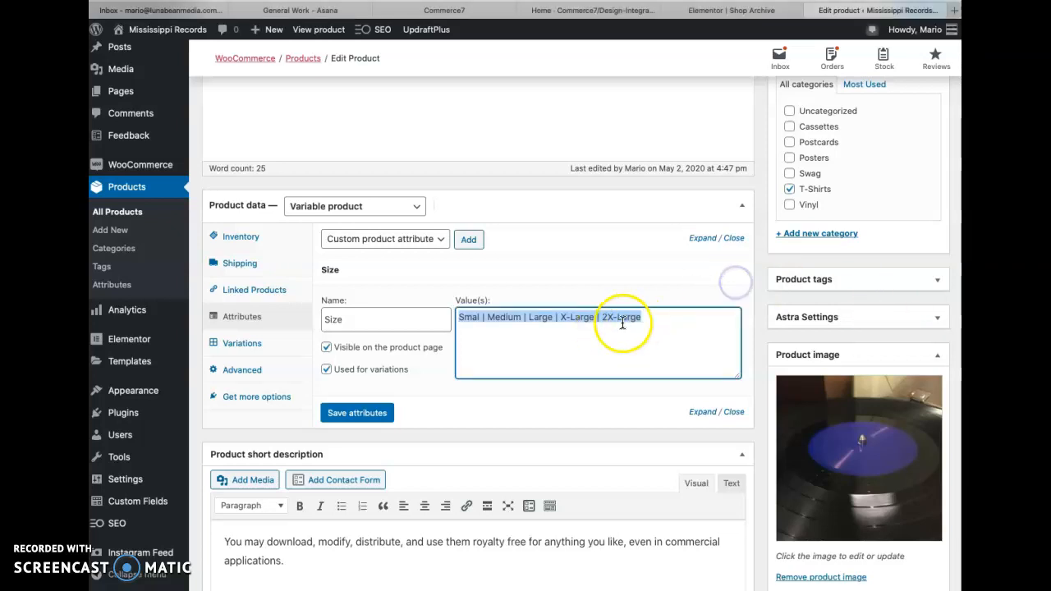
click(626, 292)
click(584, 317)
key(super+Tab)
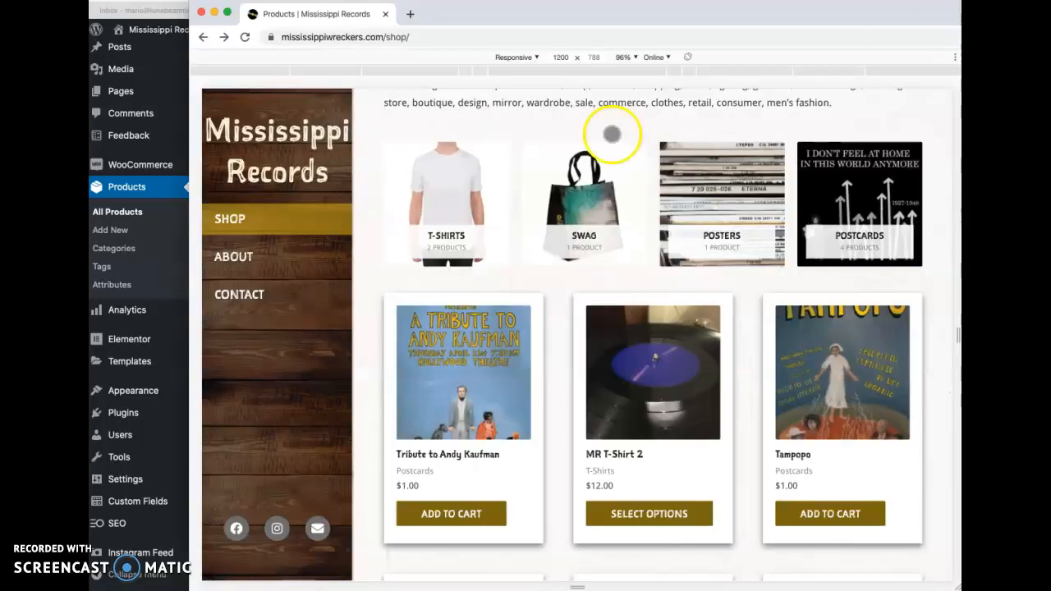
scroll(483, 428, down, 3)
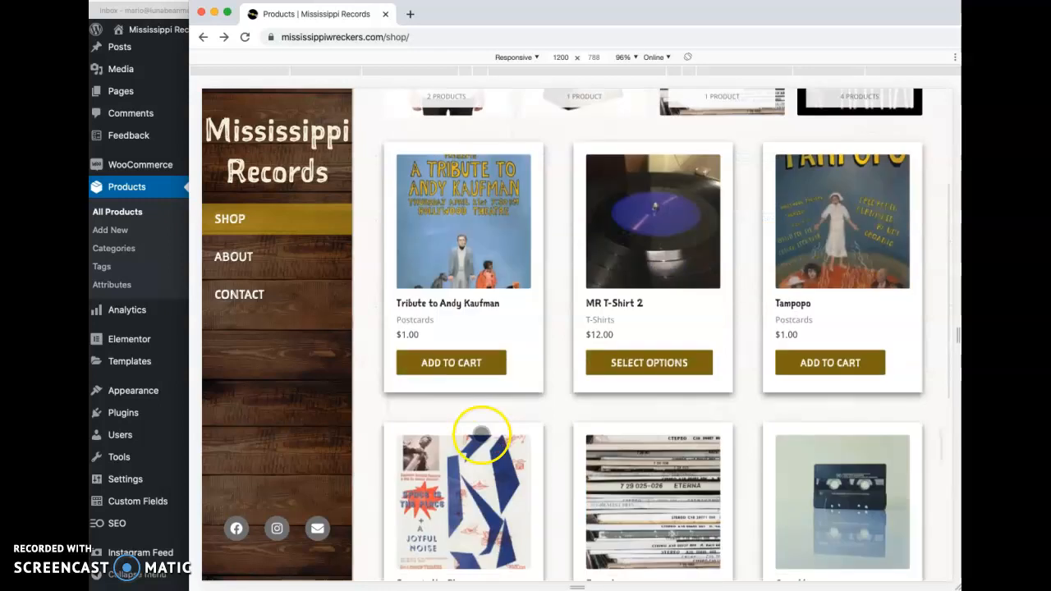
click(620, 256)
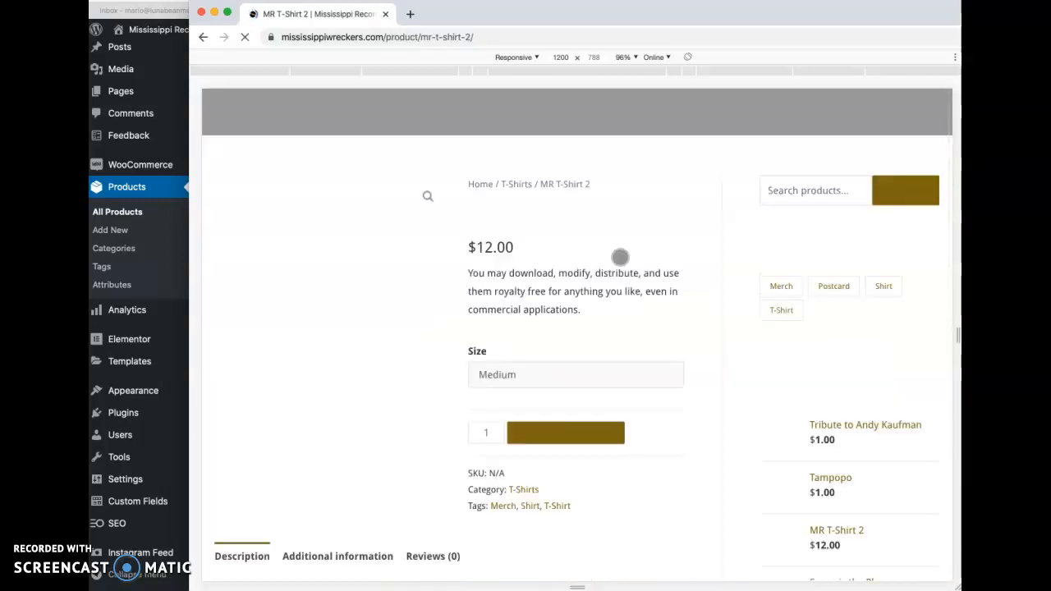
click(625, 364)
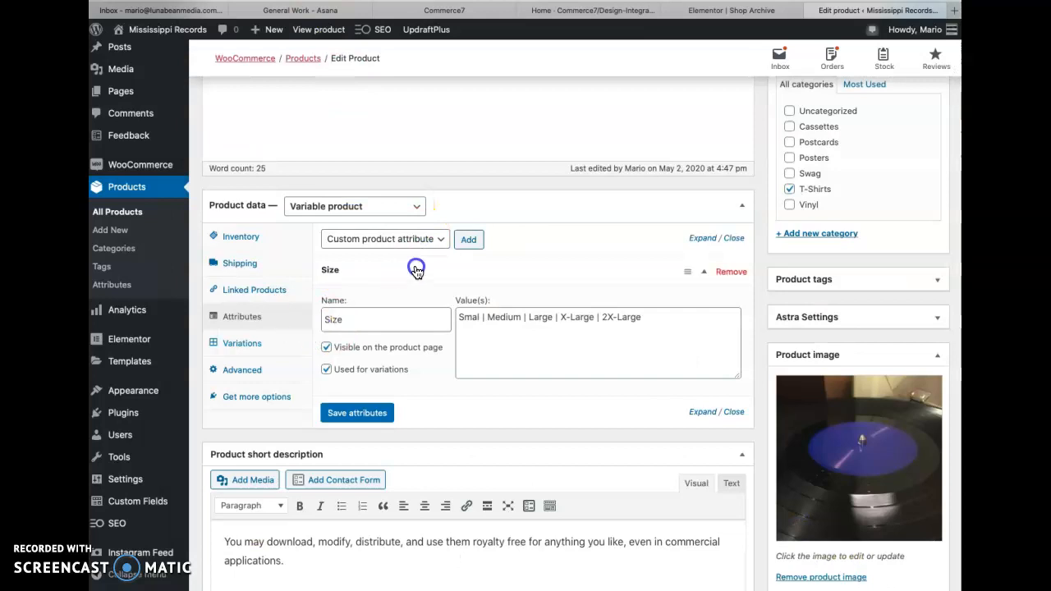
- In the WordPress admin window, add a custom Color attribute used for variations with values Black | White | Red, and save the attributes
click(470, 242)
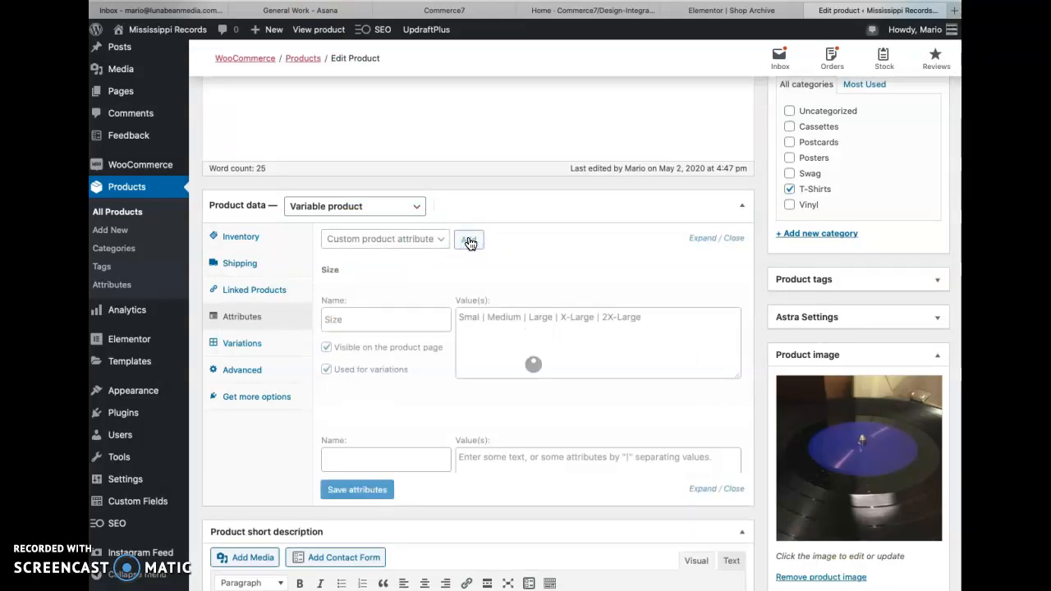
click(378, 456)
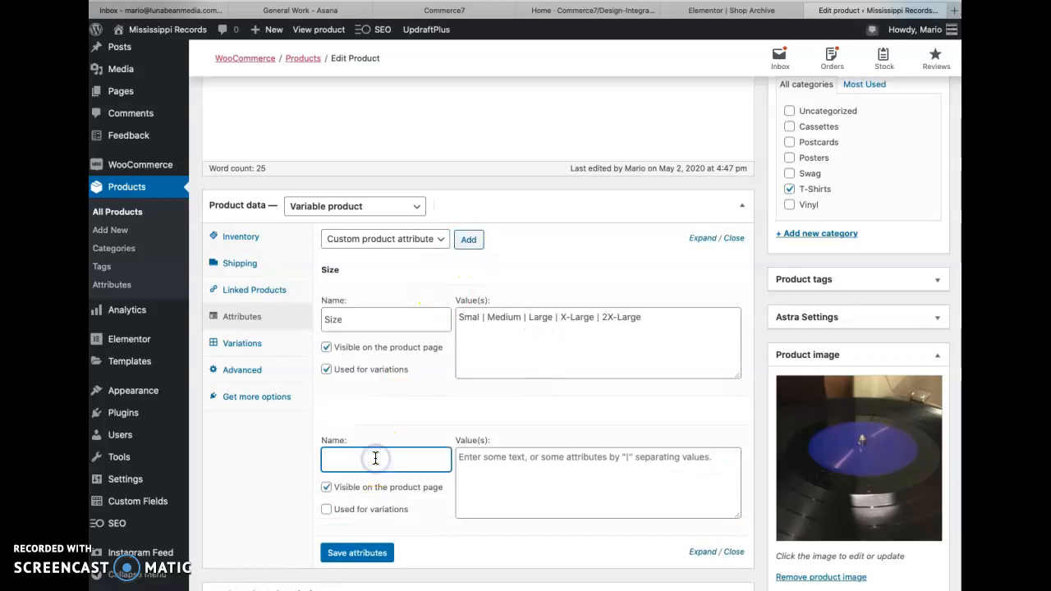
text(Color)
click(327, 510)
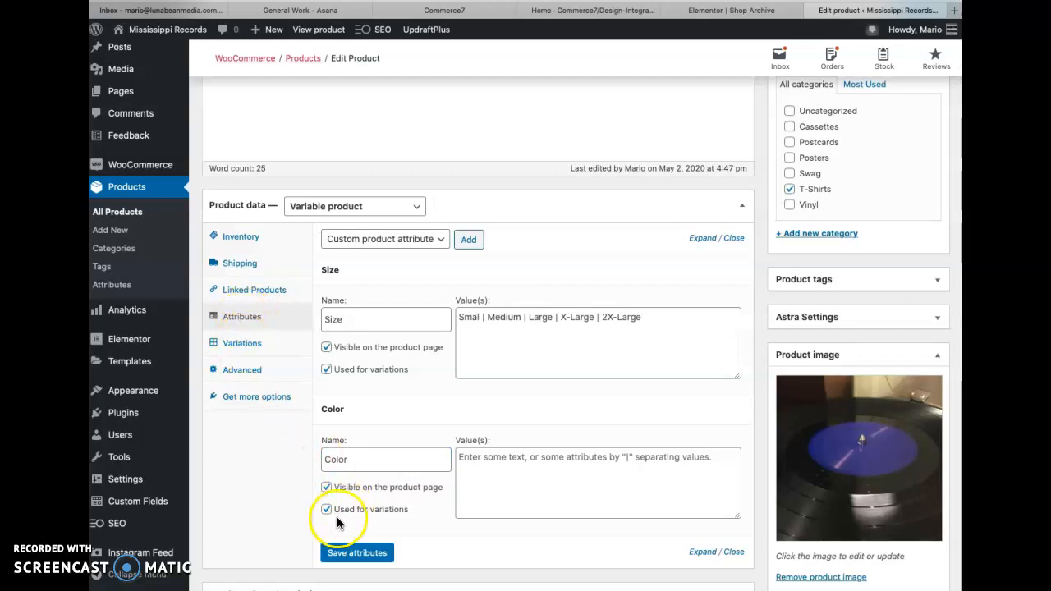
click(466, 460)
text(Black | White | Red)
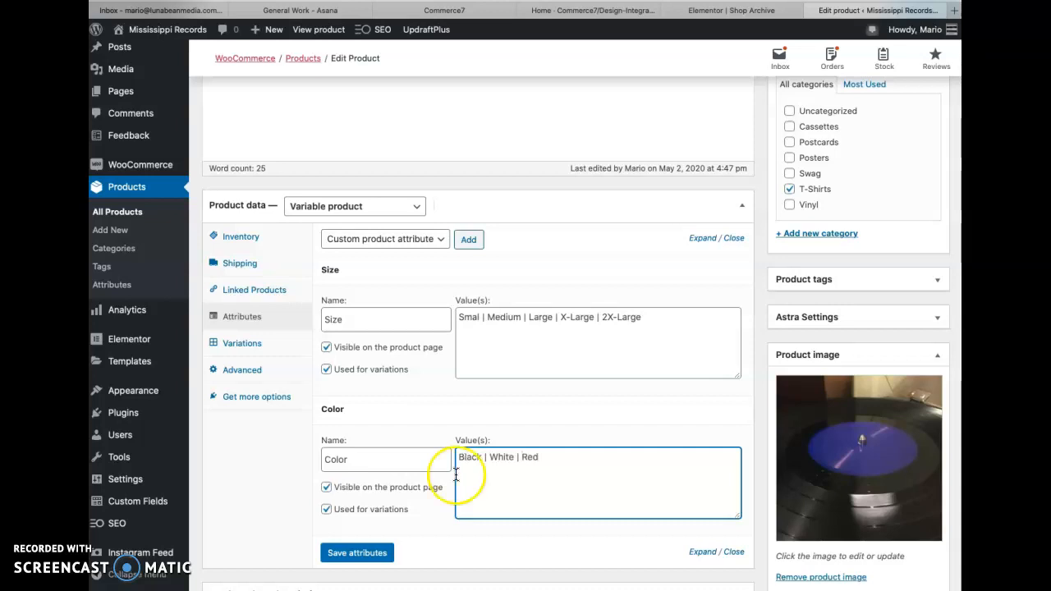
click(349, 557)
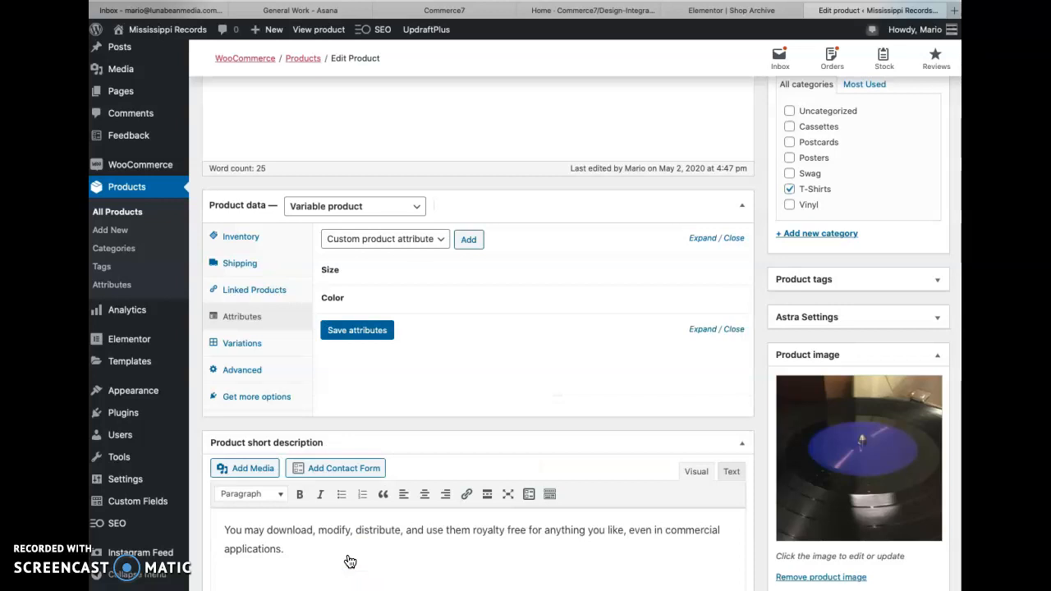
click(353, 330)
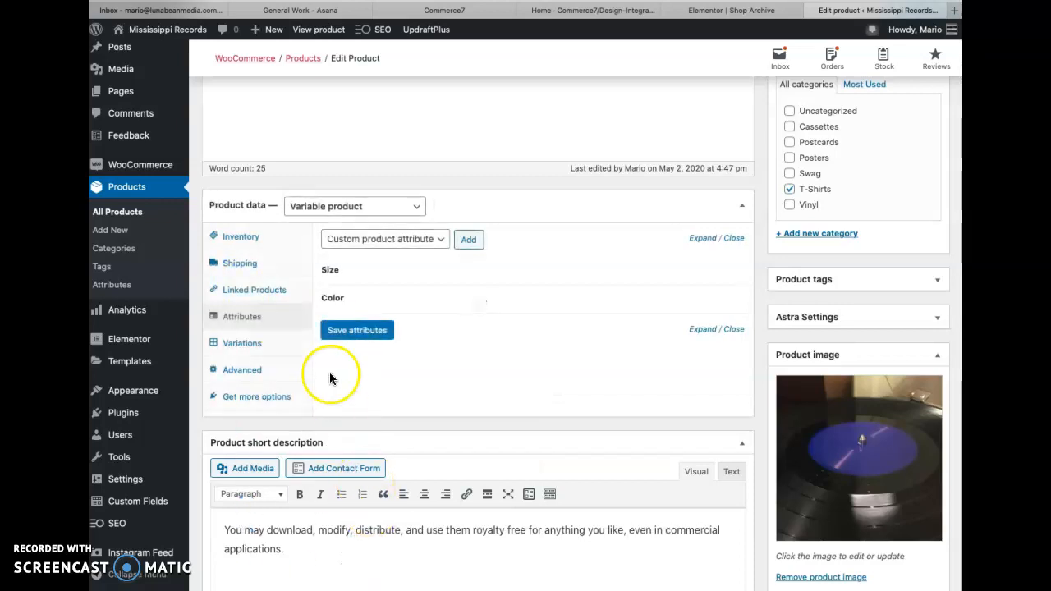
click(339, 335)
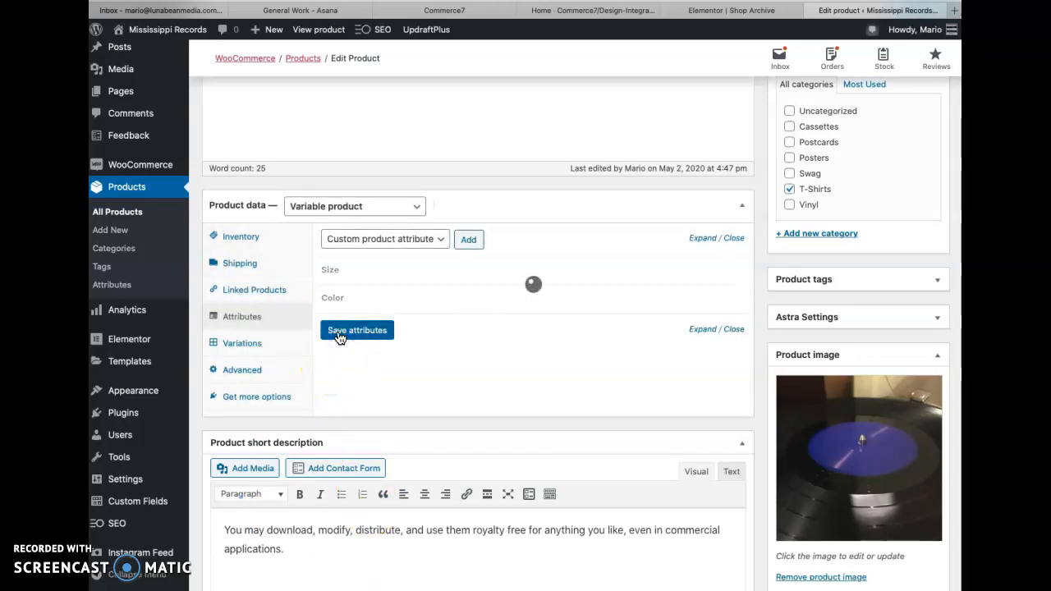
- Delete all existing variations of the T-shirt and confirm the deletion
click(243, 343)
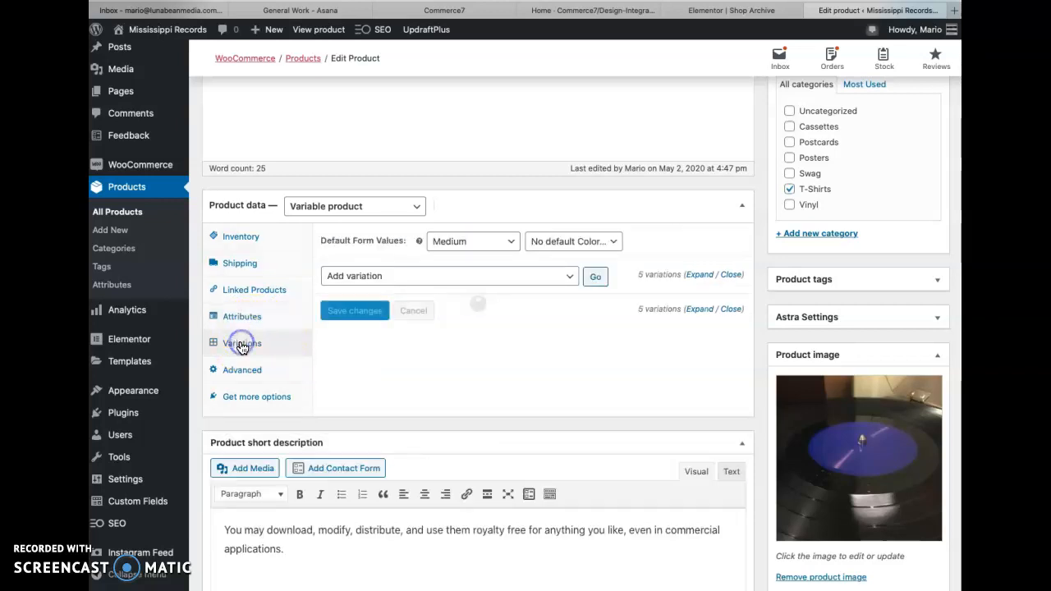
click(522, 287)
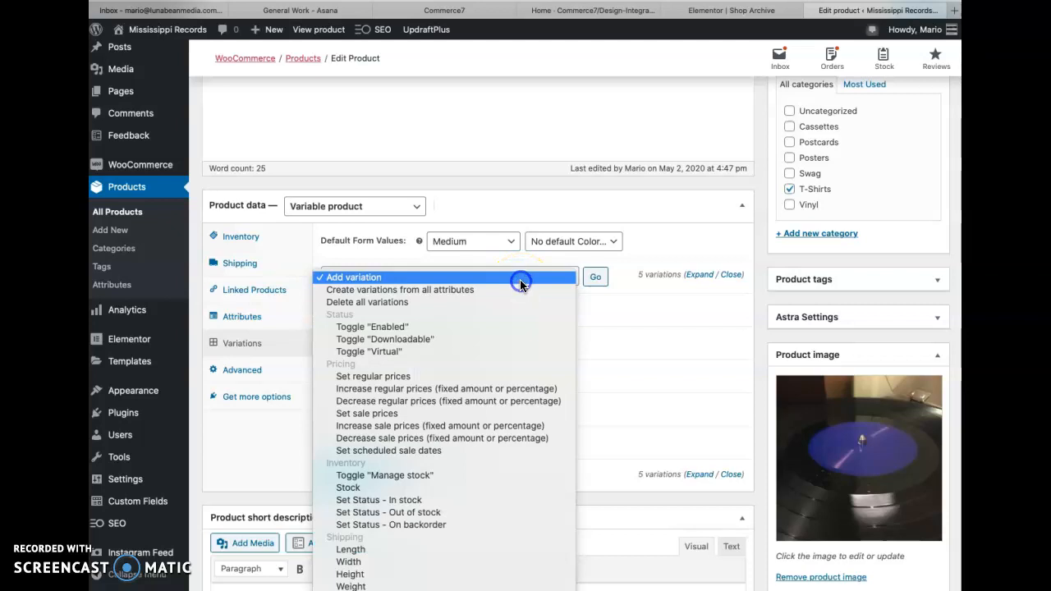
click(465, 304)
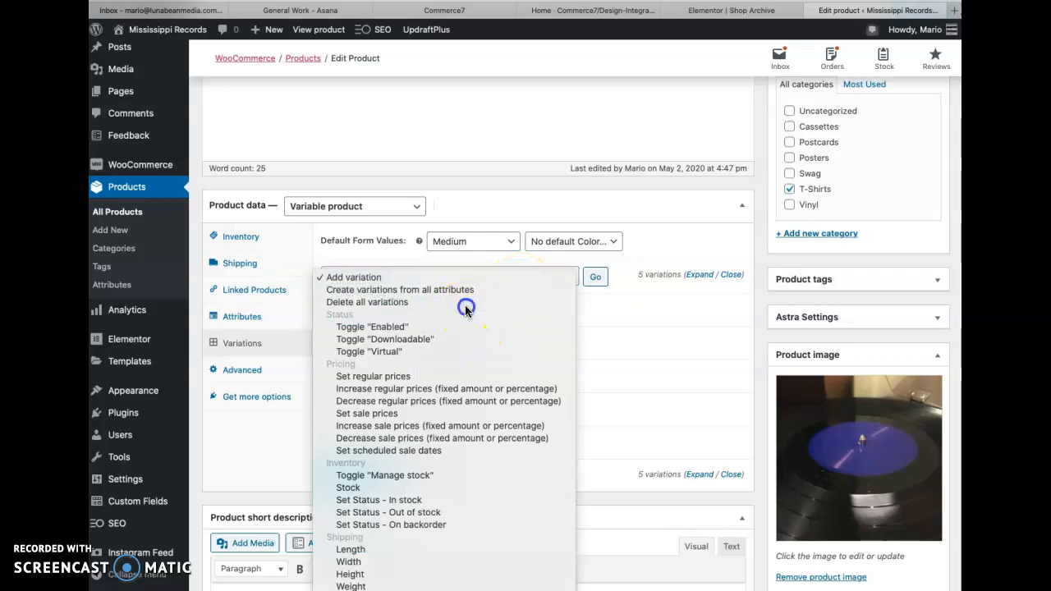
click(596, 277)
click(643, 310)
click(643, 310)
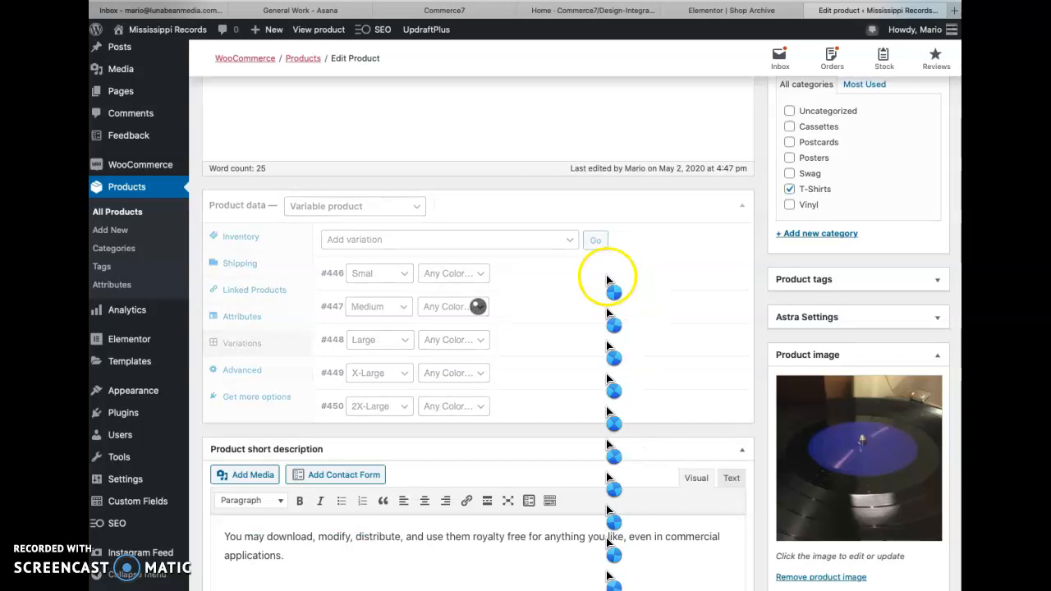
- Create variations from all attributes so every Size and Color combination gets its own variation
click(570, 244)
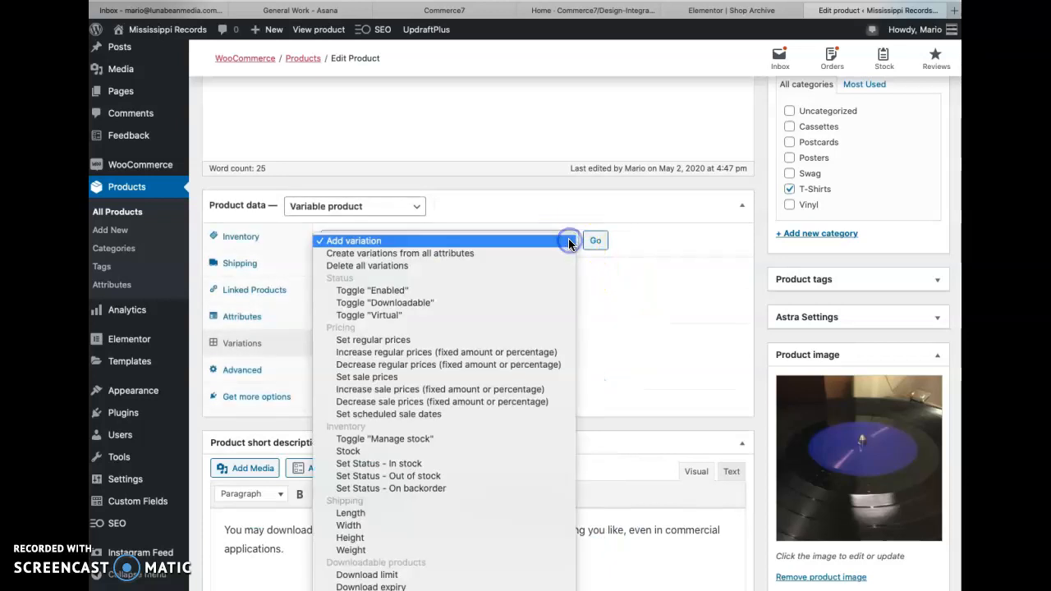
click(455, 256)
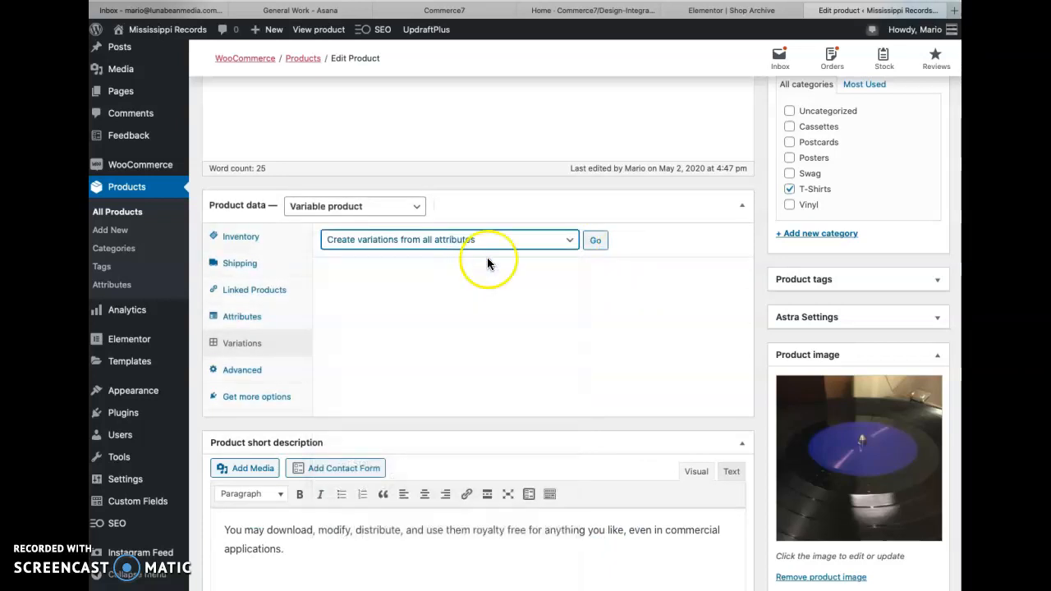
click(594, 245)
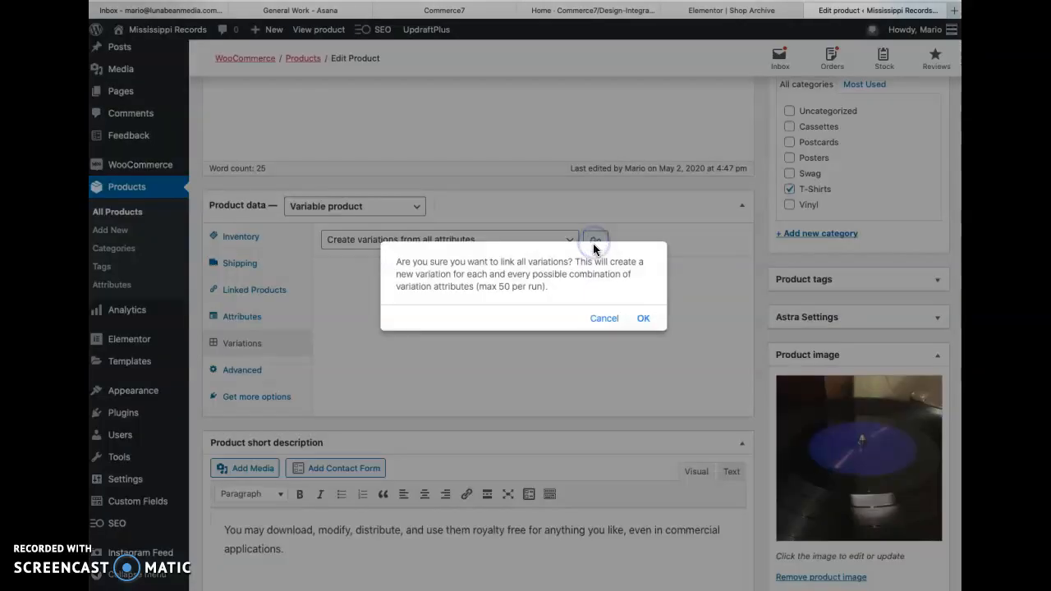
click(644, 320)
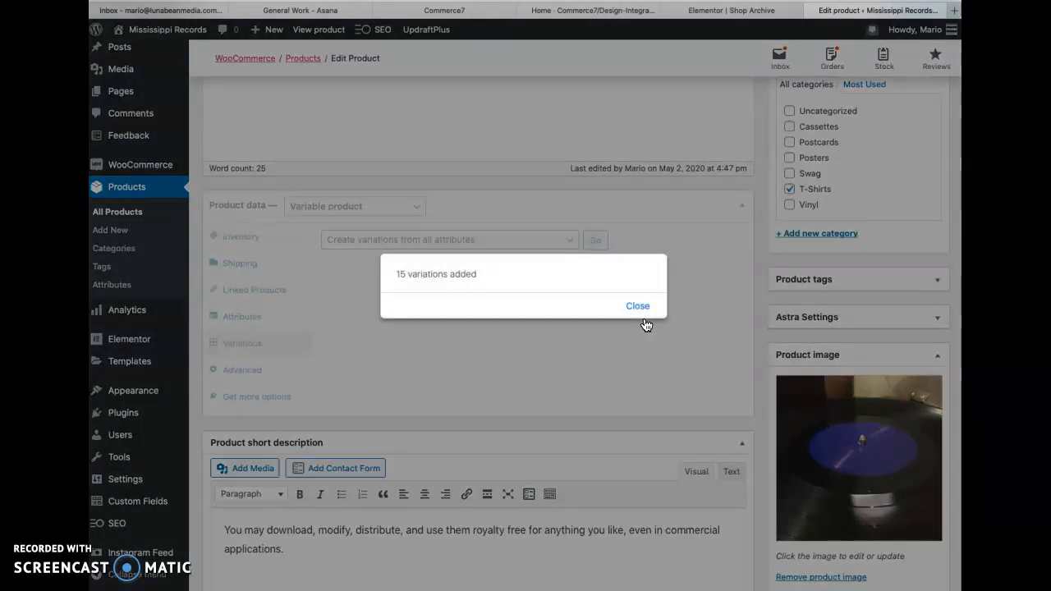
click(639, 308)
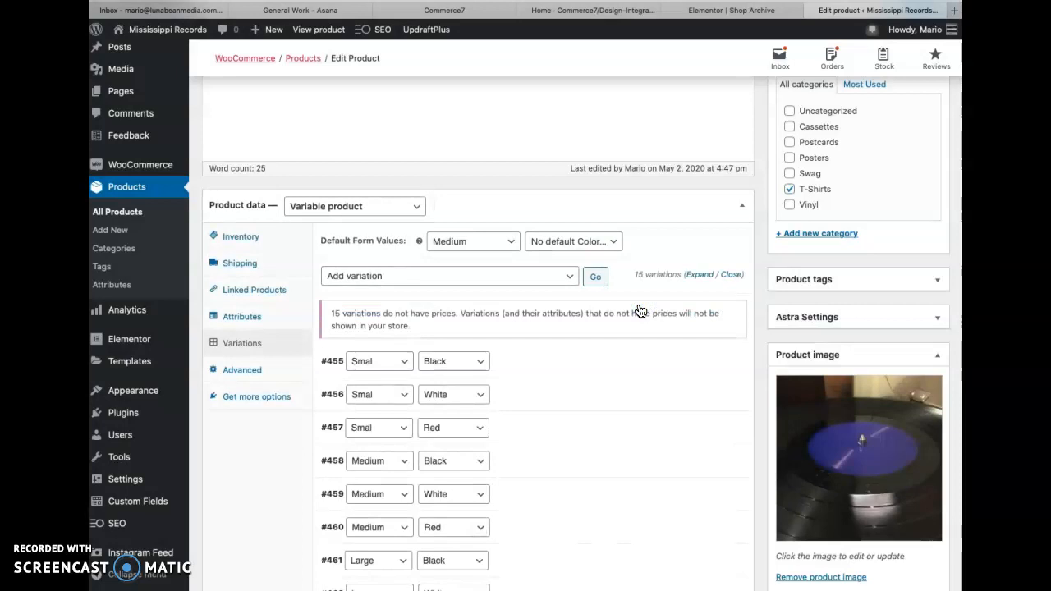
- Review the list of generated size and color variations and the notice about their prices
scroll(640, 310, down, 2)
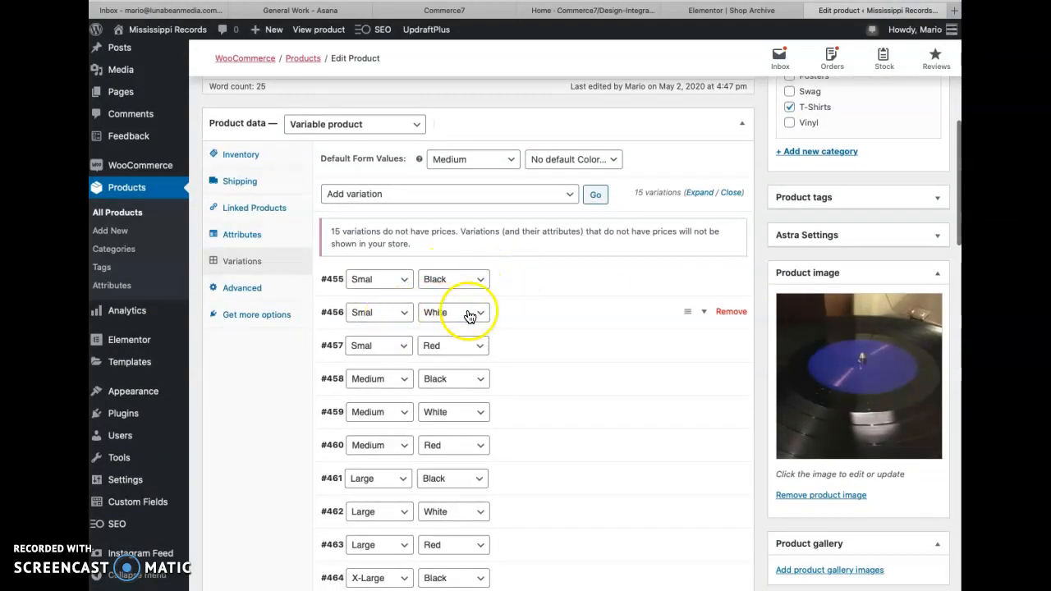
scroll(551, 364, down, 2)
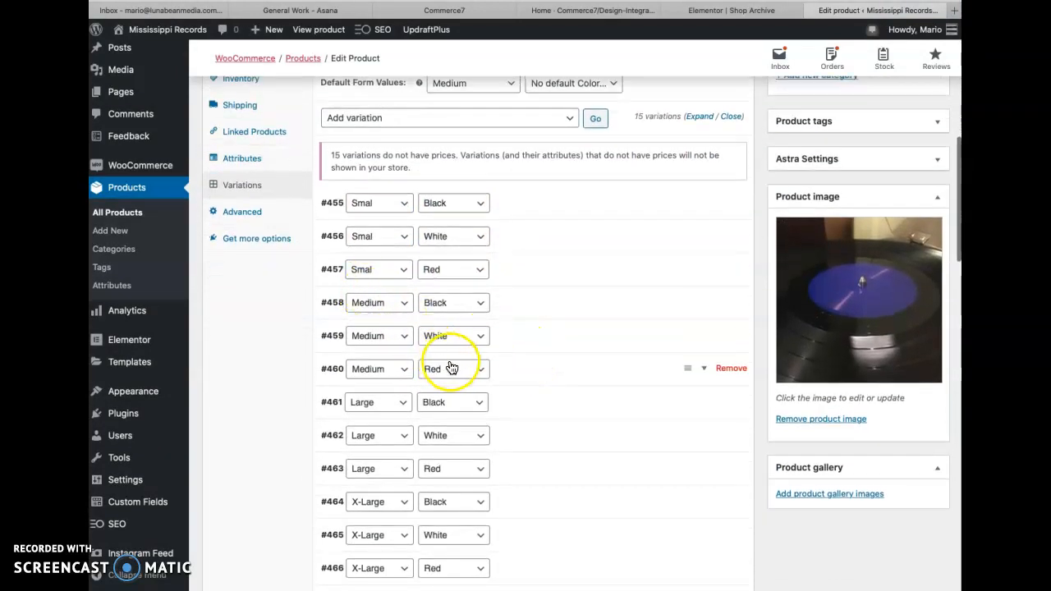
scroll(507, 400, down, 3)
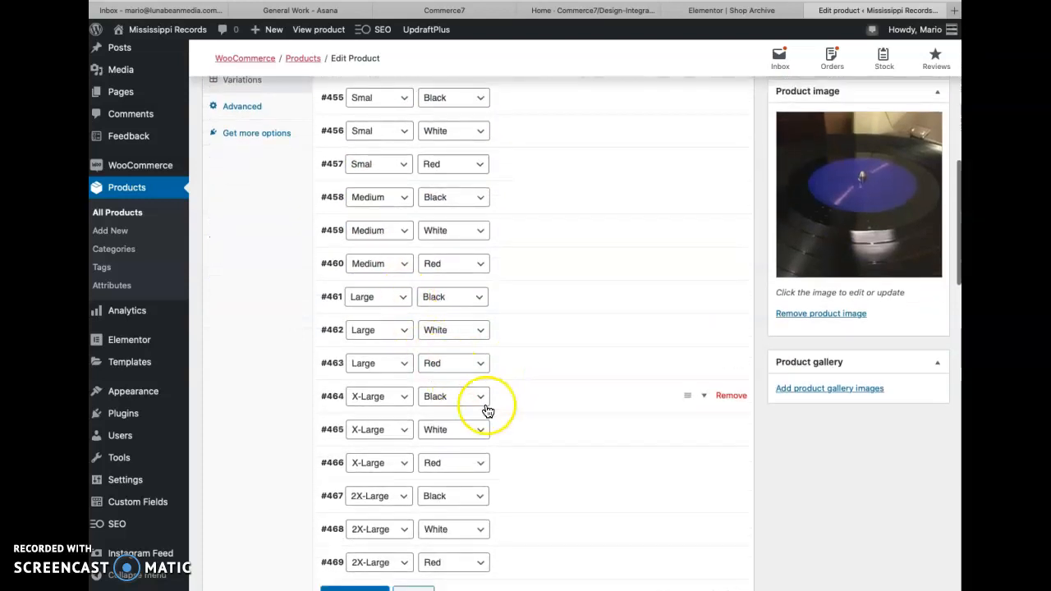
scroll(488, 410, down, 1)
scroll(488, 411, up, 4)
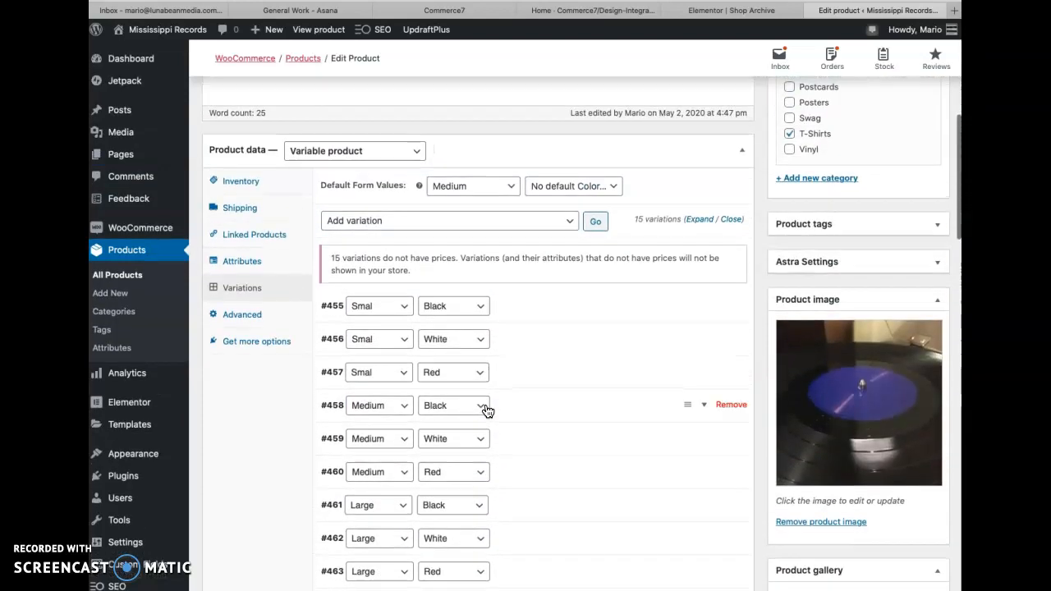
scroll(484, 376, down, 4)
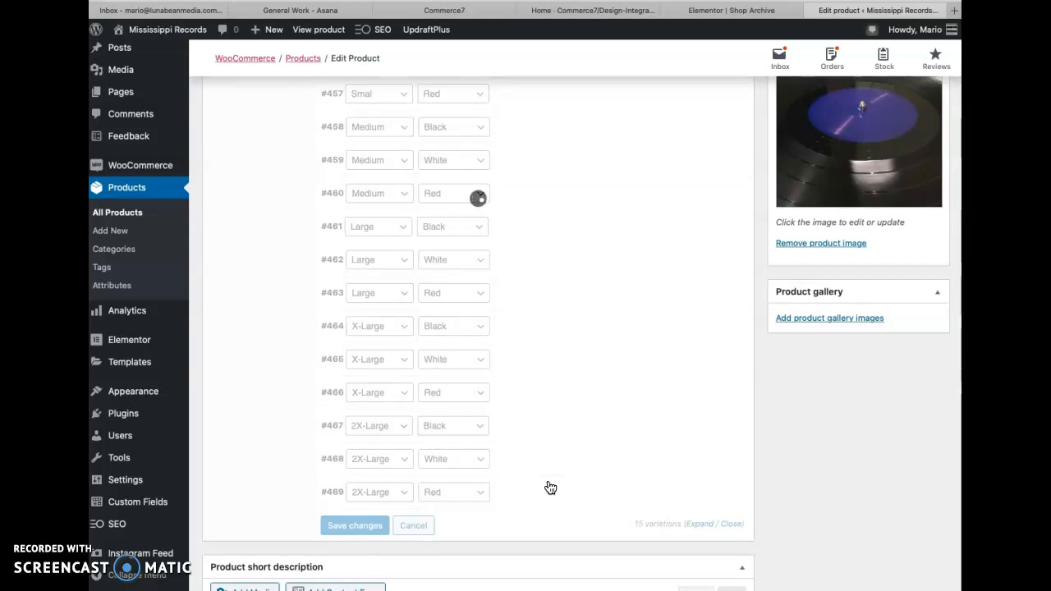
scroll(547, 488, up, 5)
click(419, 109)
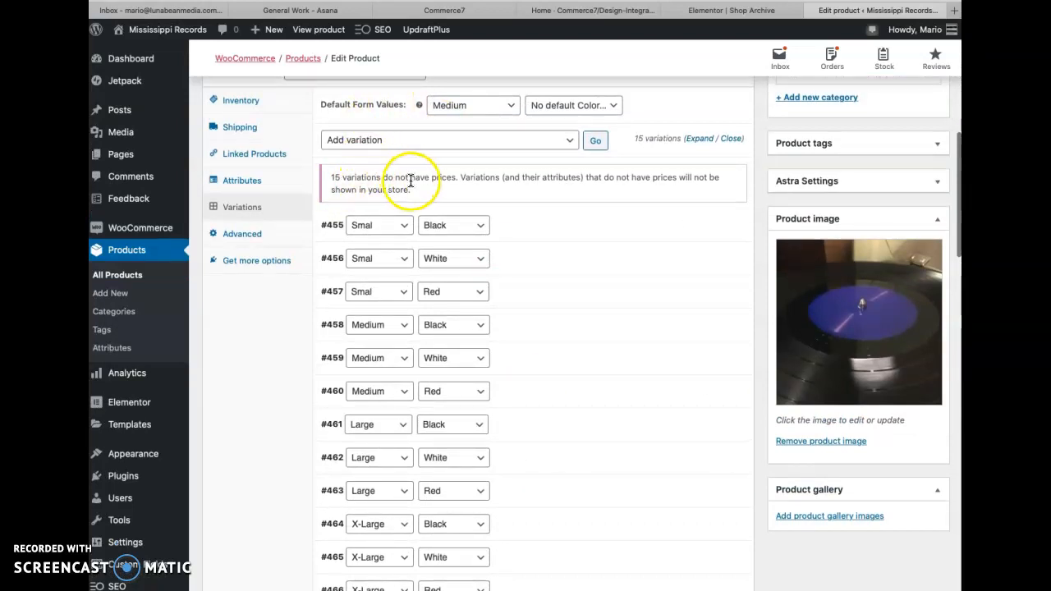
- Set the regular price of all T-shirt variations to 12.00 in bulk and save the changes
click(569, 141)
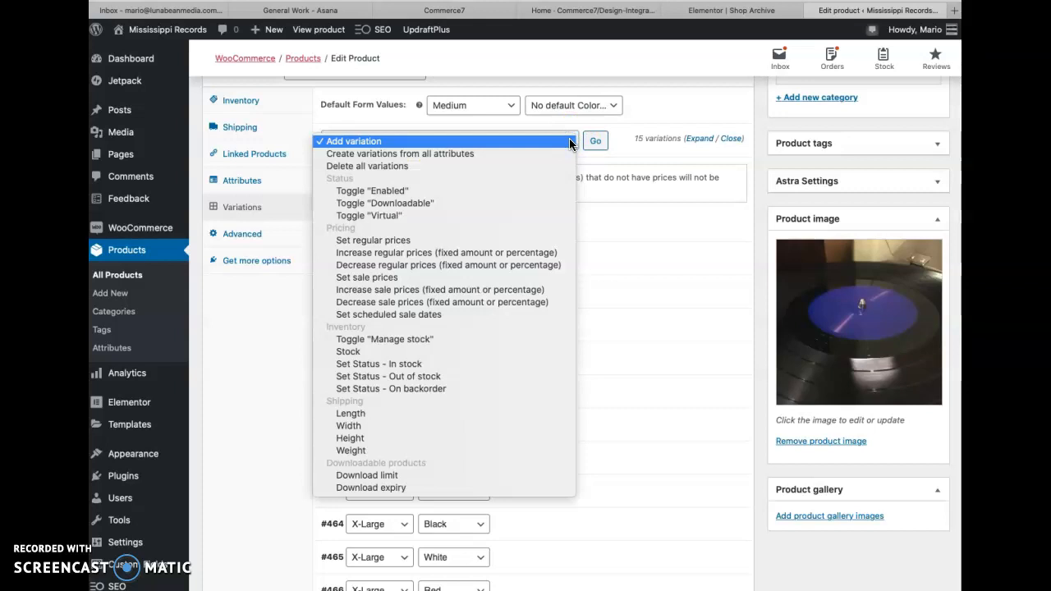
click(403, 240)
click(595, 140)
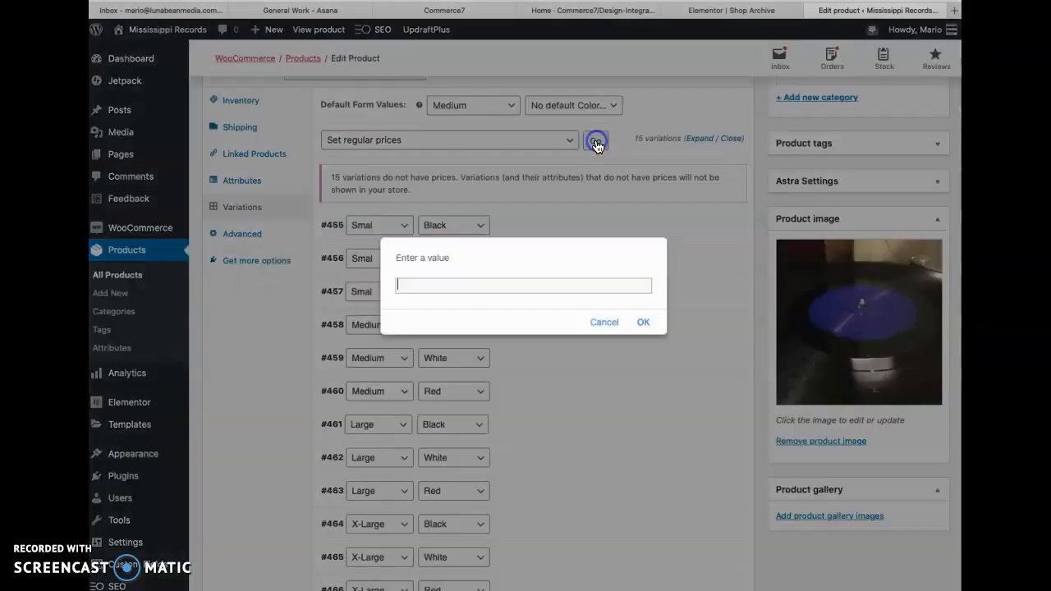
text(12.00)
click(644, 323)
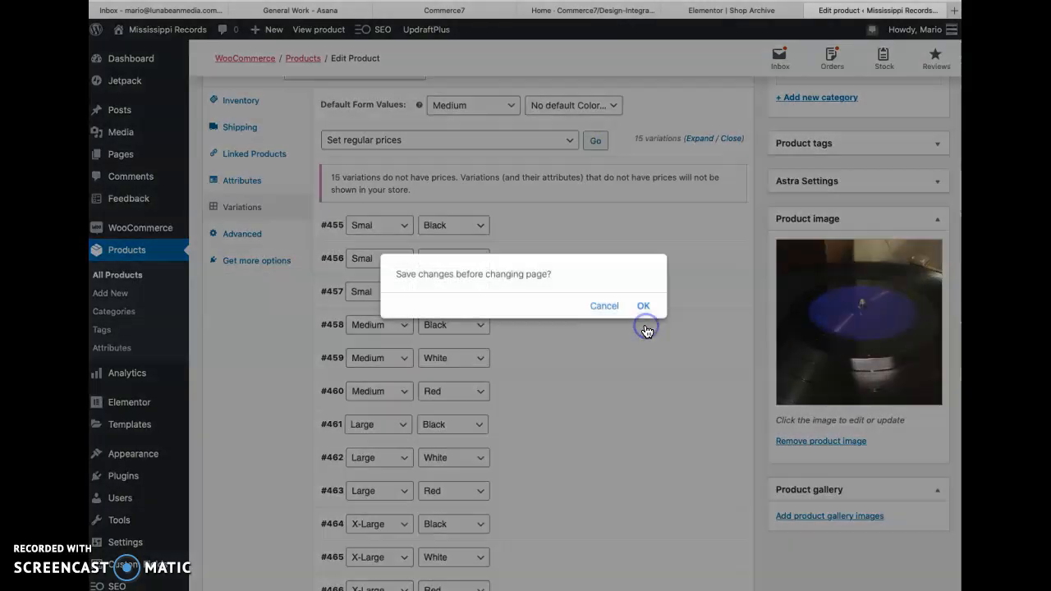
click(643, 307)
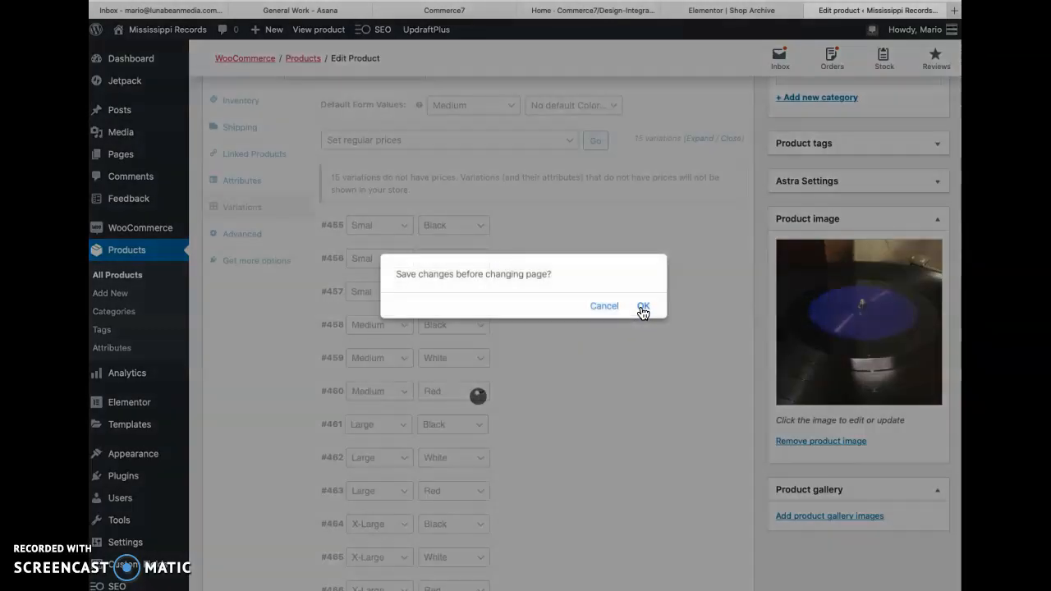
click(643, 307)
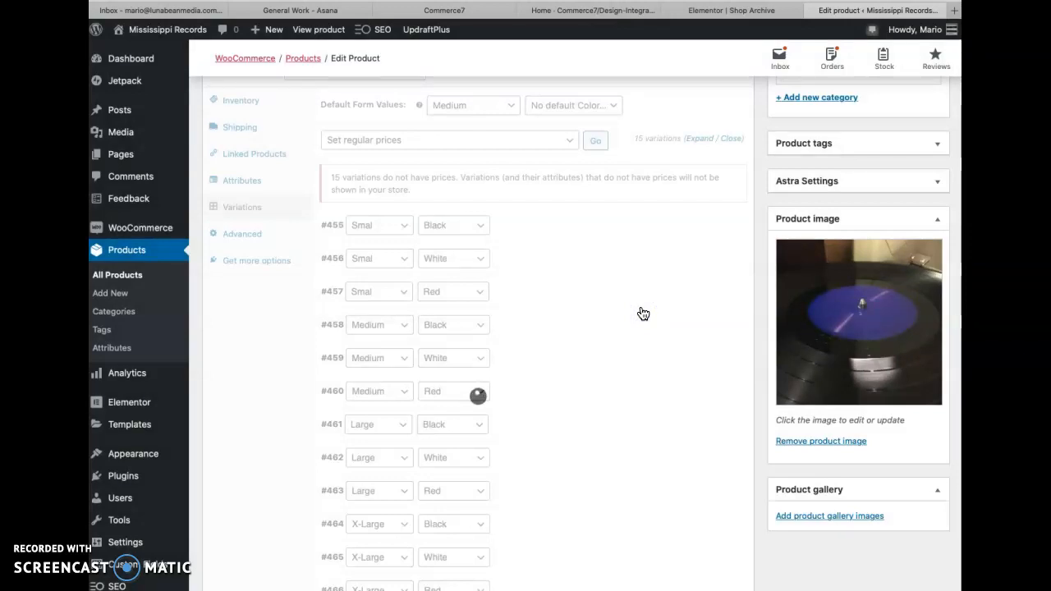
scroll(643, 314, down, 3)
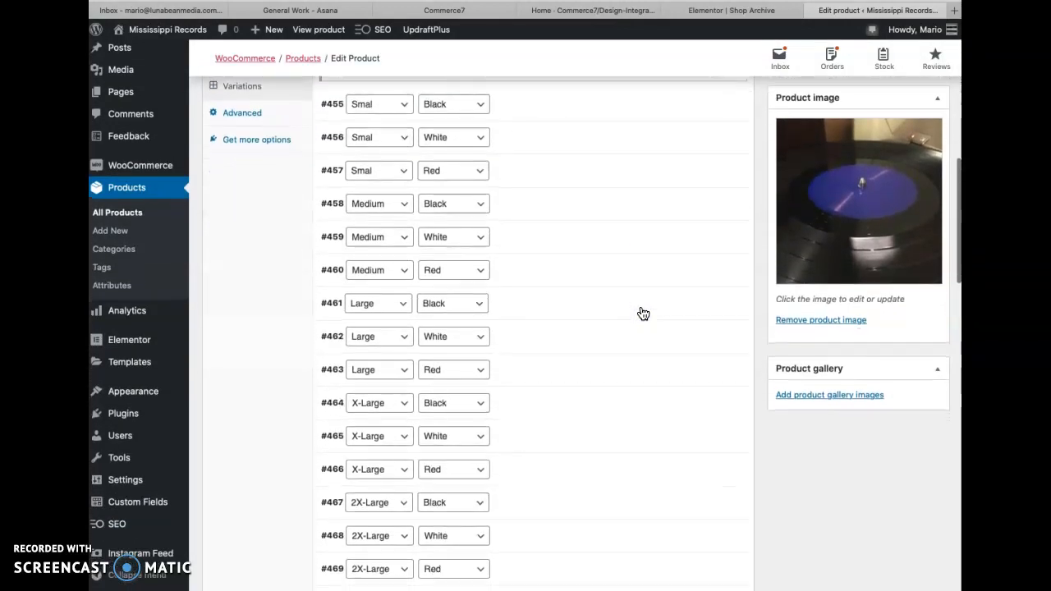
scroll(644, 314, up, 8)
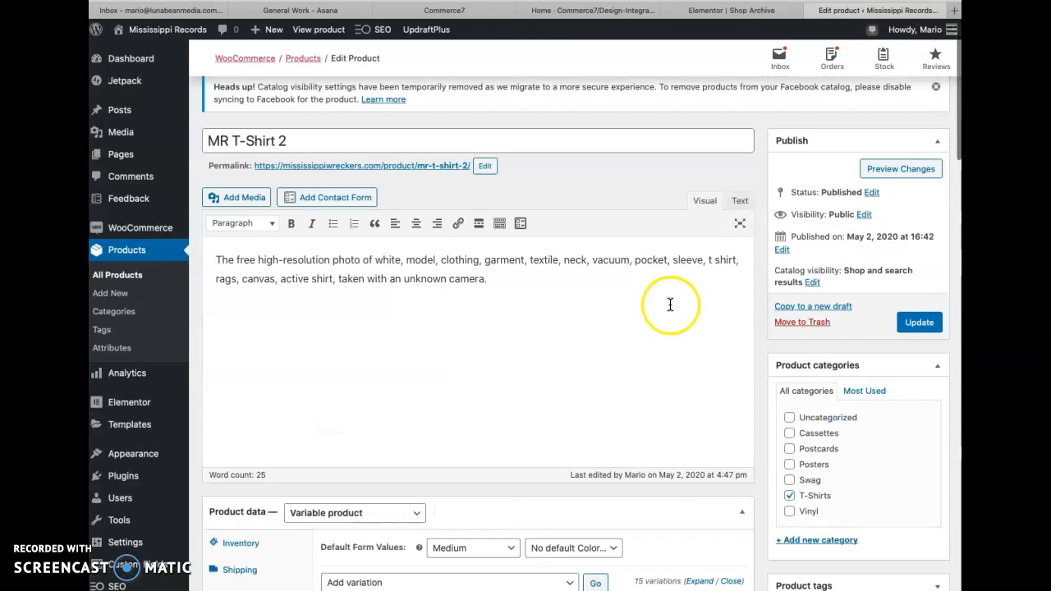
- Check the variations price notice and the remaining product page sections, and reopen the T-shirt's variations list
scroll(690, 366, down, 2)
scroll(680, 370, down, 2)
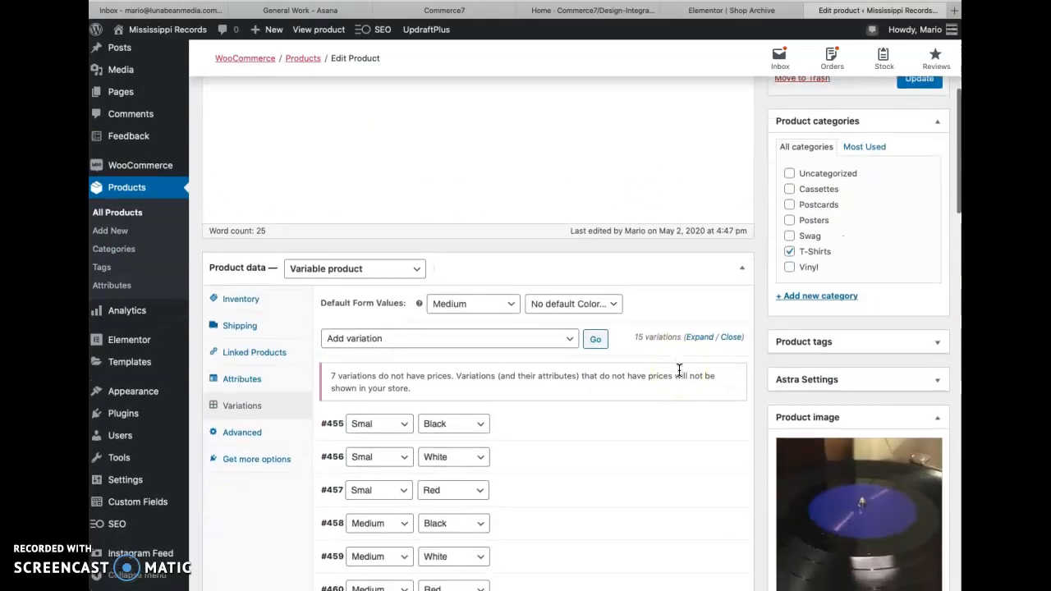
scroll(586, 444, down, 1)
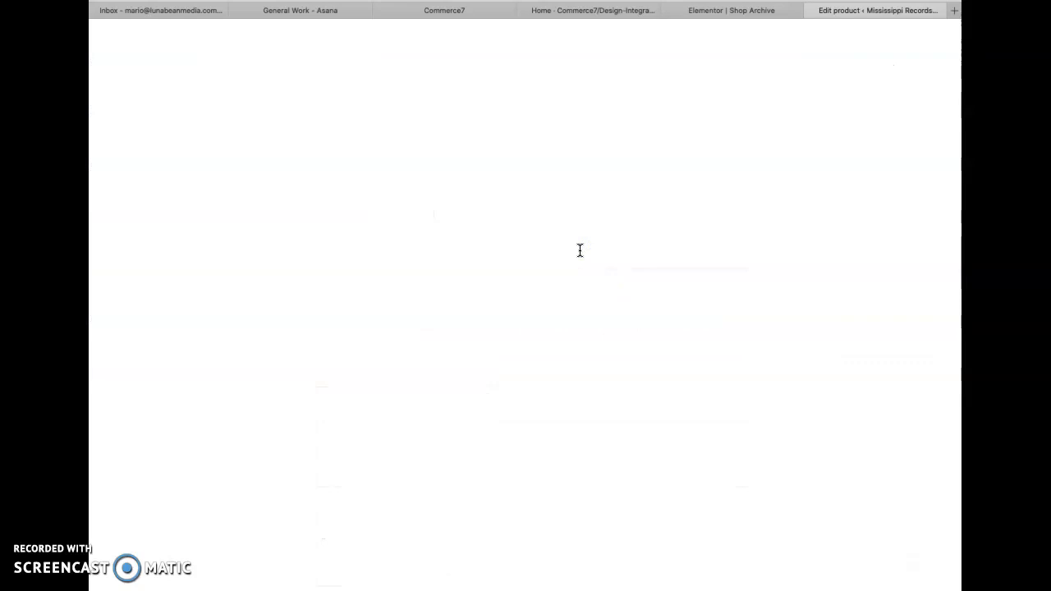
scroll(580, 251, down, 10)
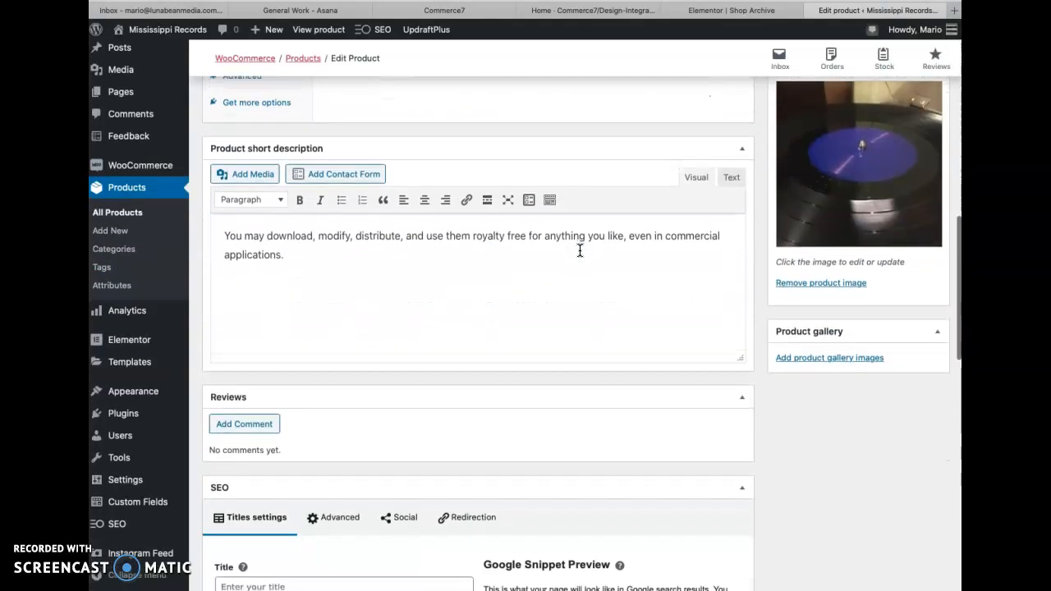
scroll(580, 250, down, 12)
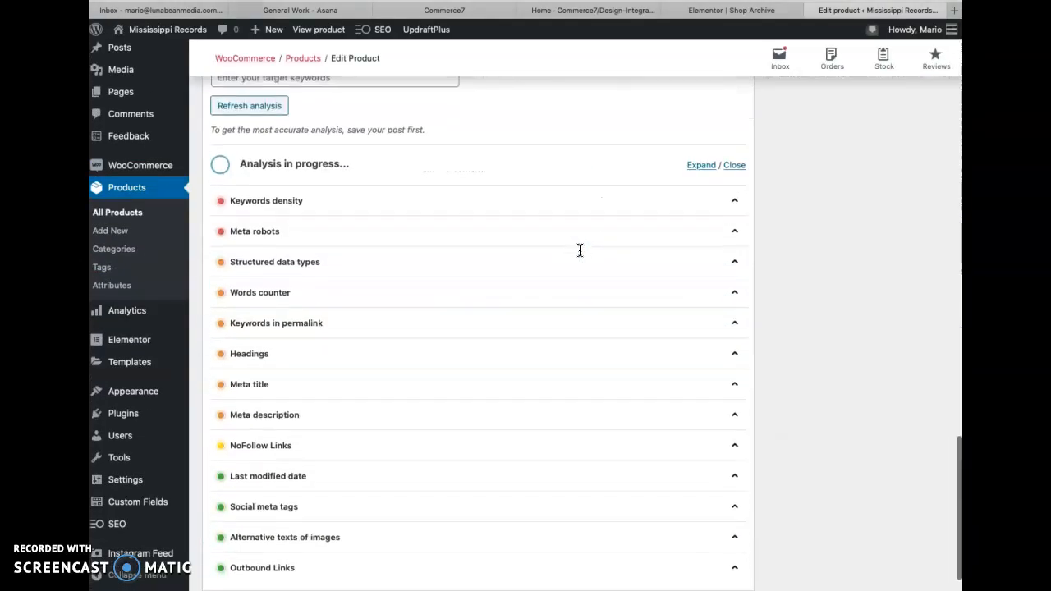
scroll(580, 251, up, 15)
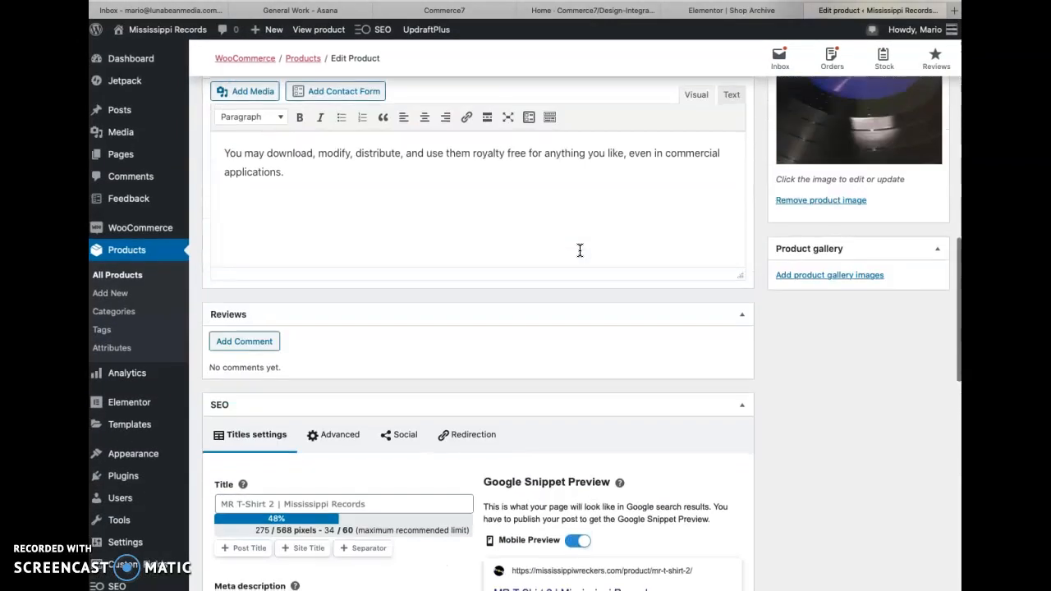
scroll(580, 251, up, 5)
click(236, 240)
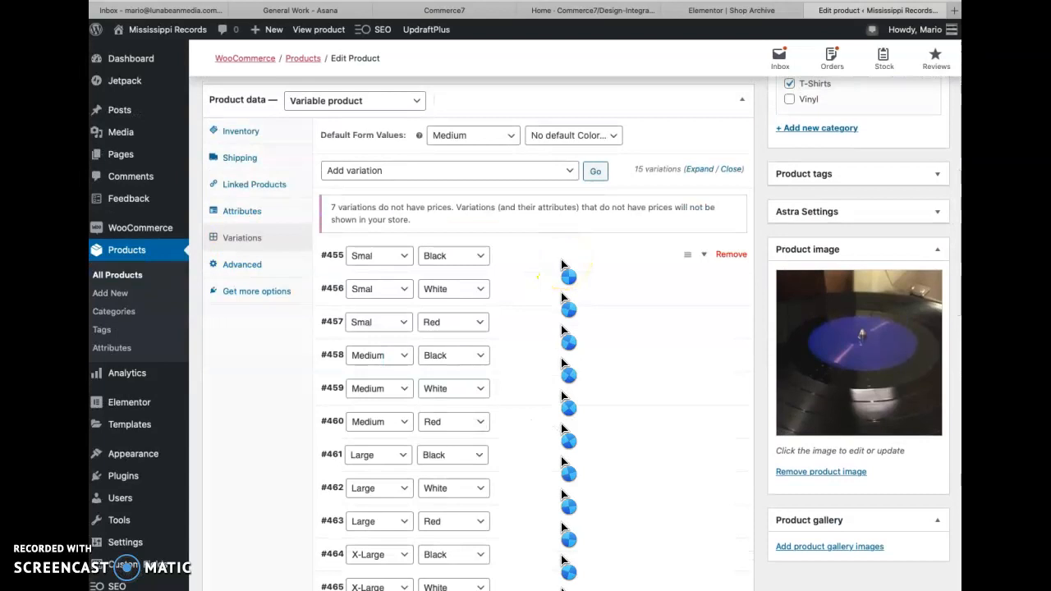
- Set the default color of the T-shirt variations to Black and save the changes
click(575, 135)
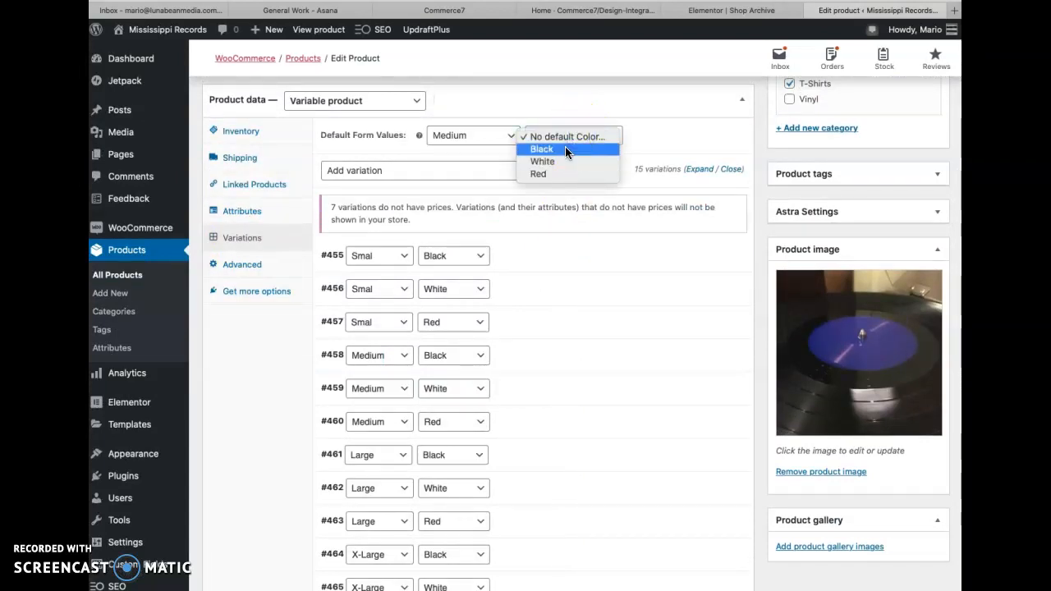
click(565, 150)
scroll(553, 348, down, 1)
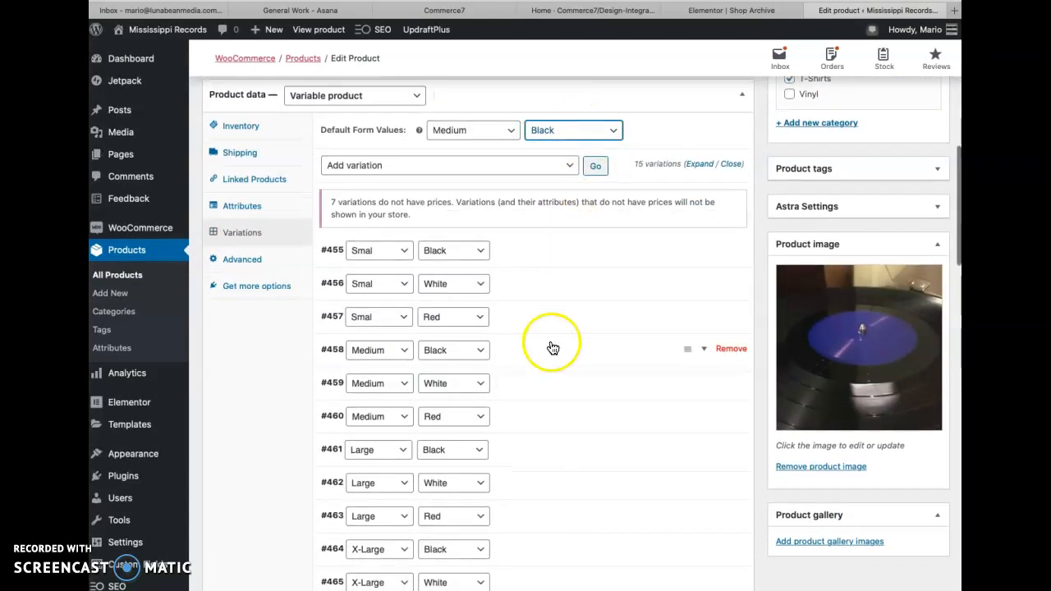
scroll(553, 348, down, 4)
click(352, 584)
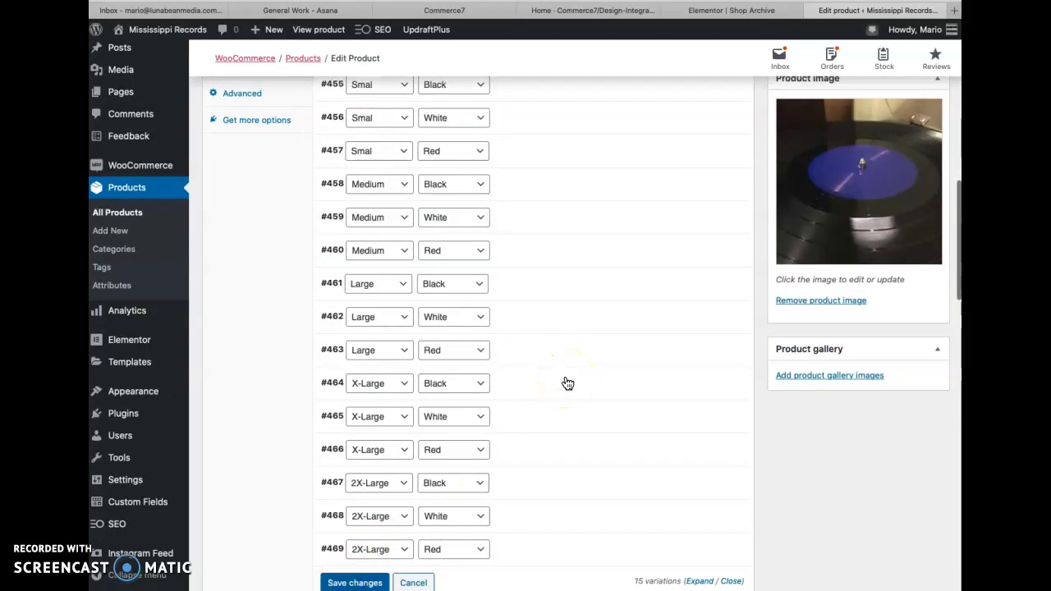
scroll(567, 383, down, 1)
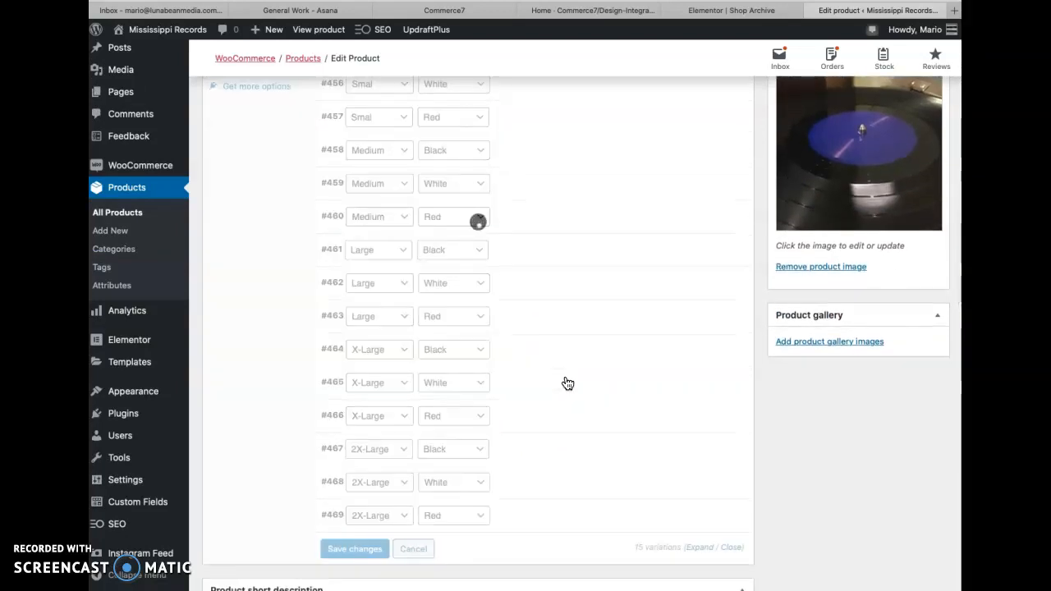
- Try to apply a regular price of 12.00 to all variations in bulk again and save the variations
scroll(567, 384, up, 3)
scroll(497, 123, up, 1)
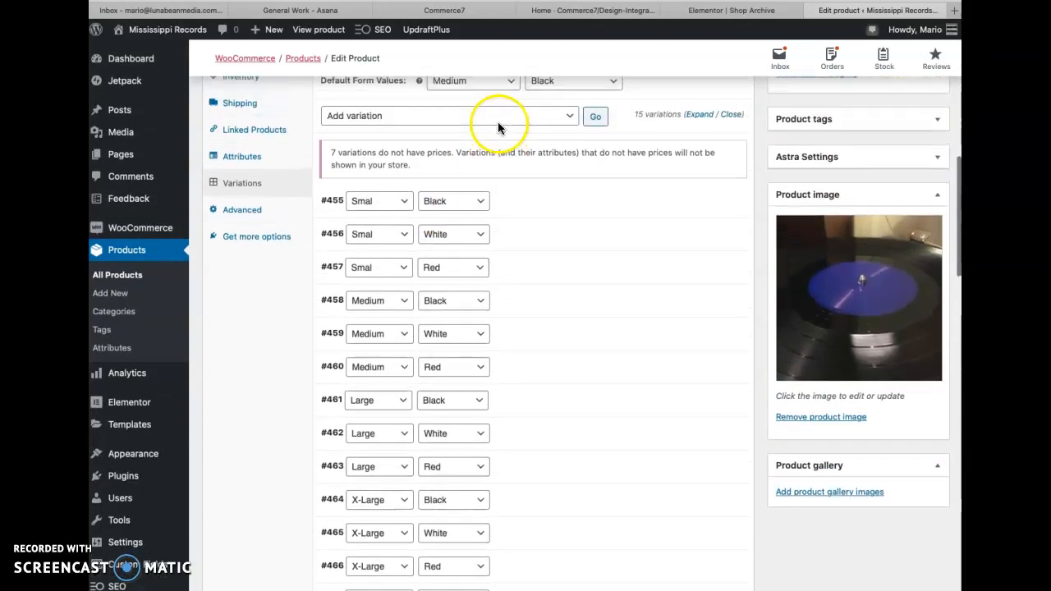
click(497, 122)
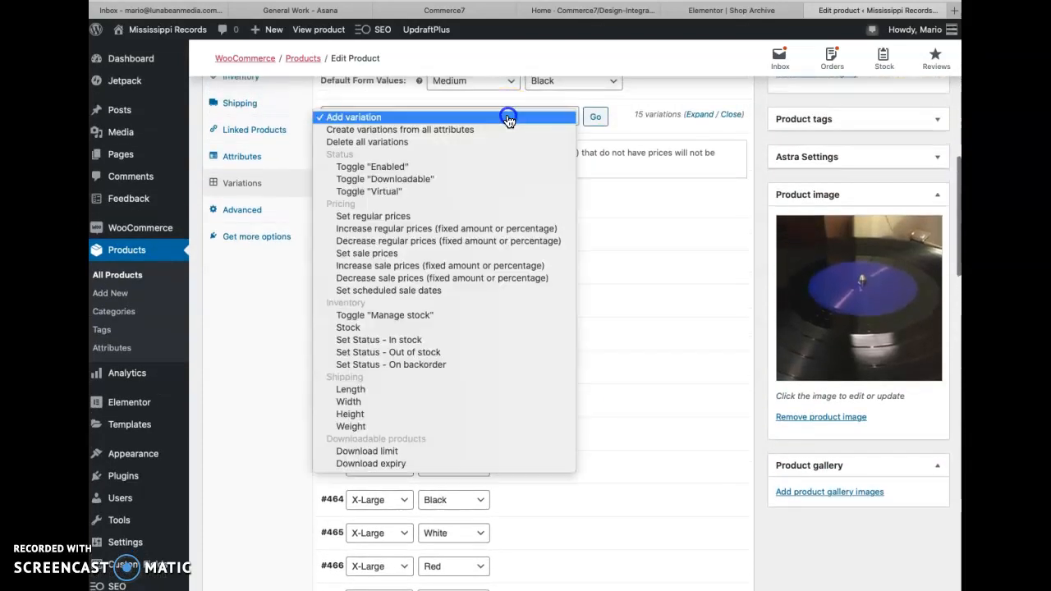
click(405, 216)
click(594, 119)
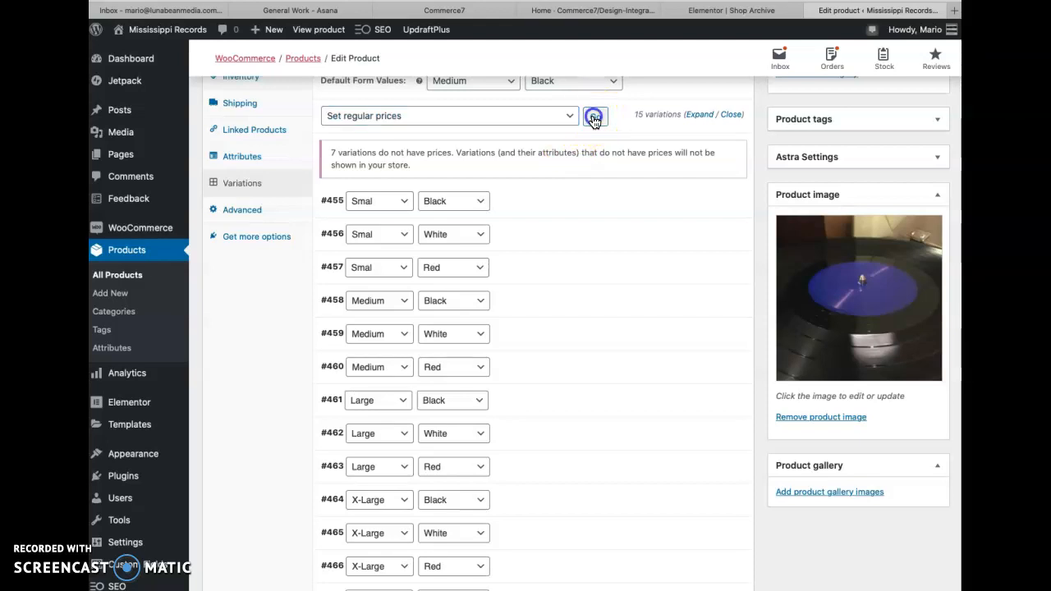
text(12.00)
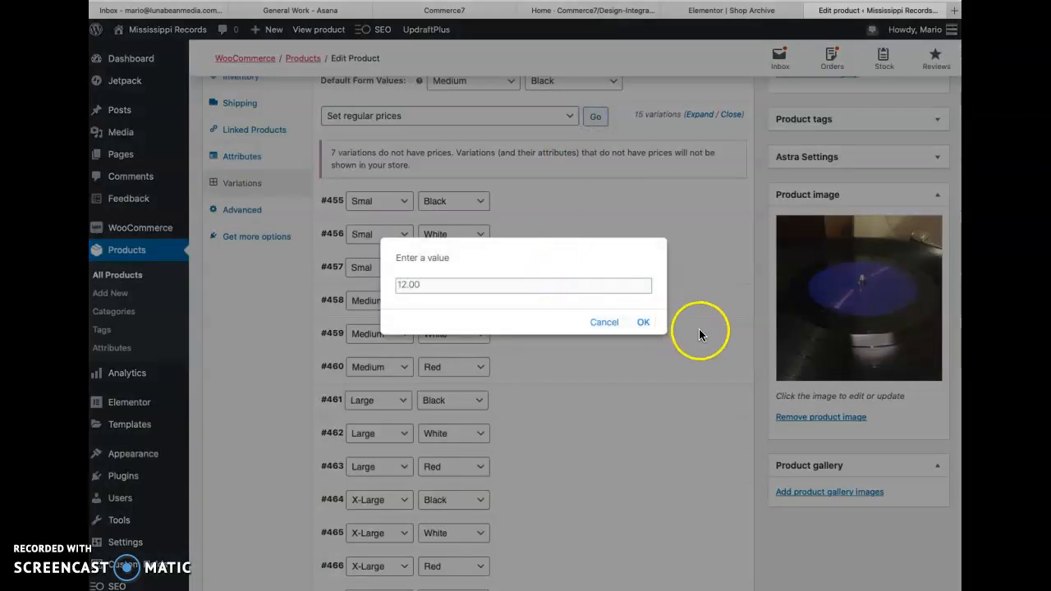
click(645, 323)
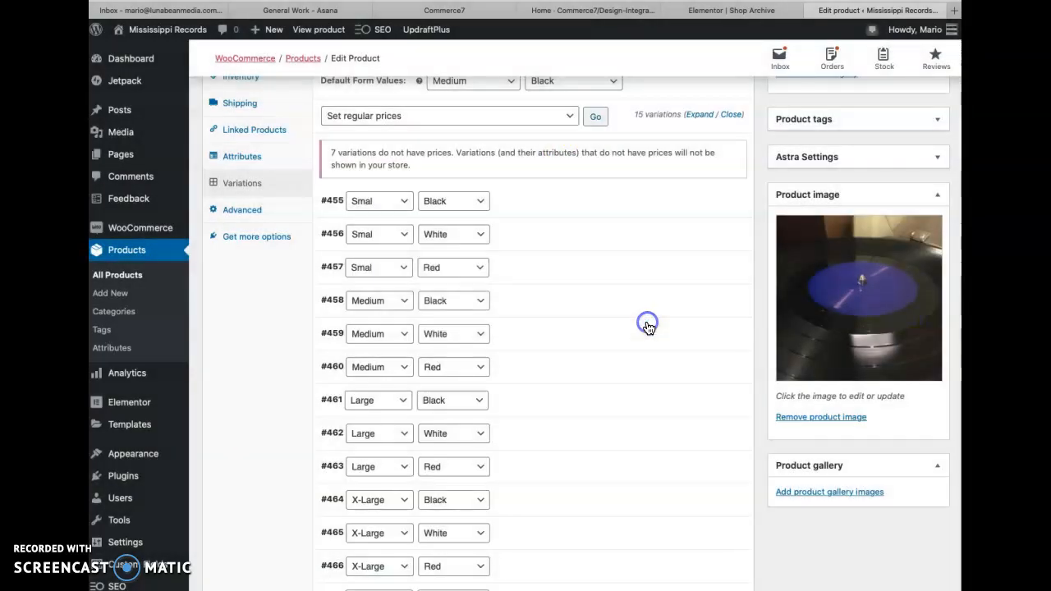
click(644, 308)
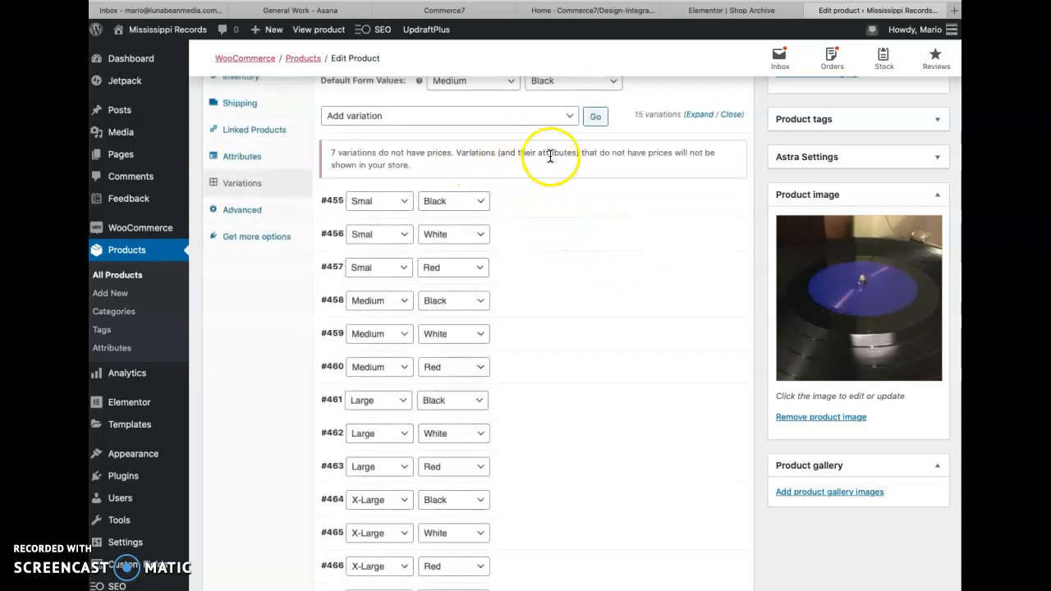
scroll(600, 206, down, 3)
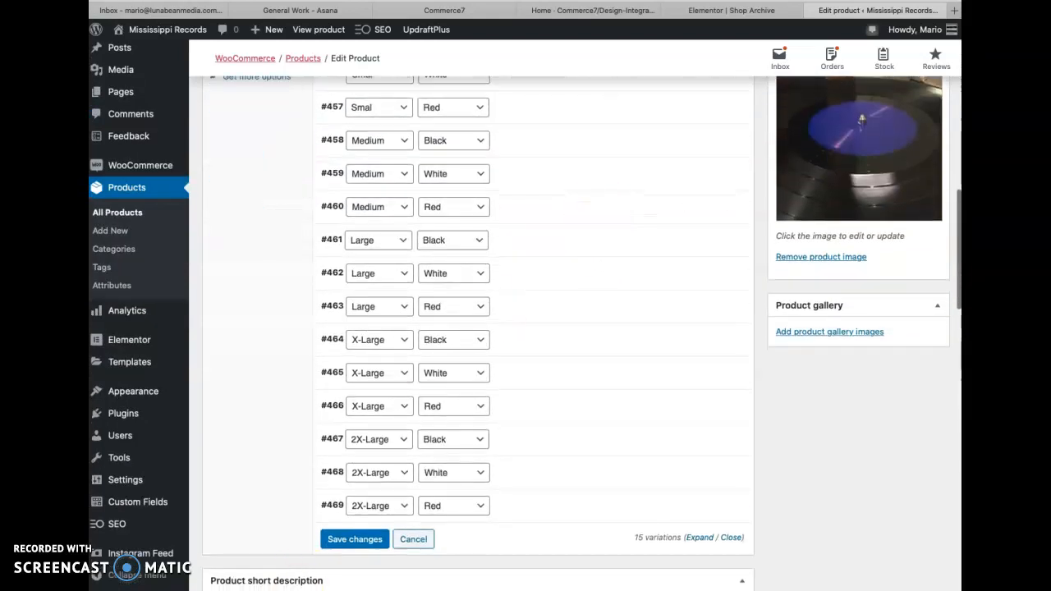
click(344, 542)
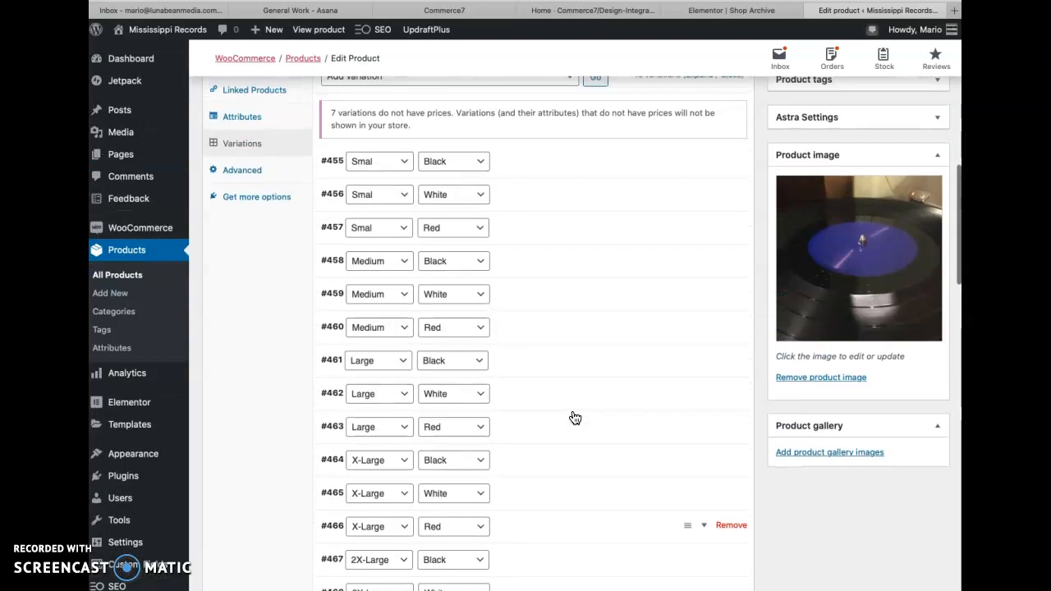
- Inspect the details of the three Small variations and the Medium Black and Medium White ones for their regular prices
scroll(575, 419, up, 2)
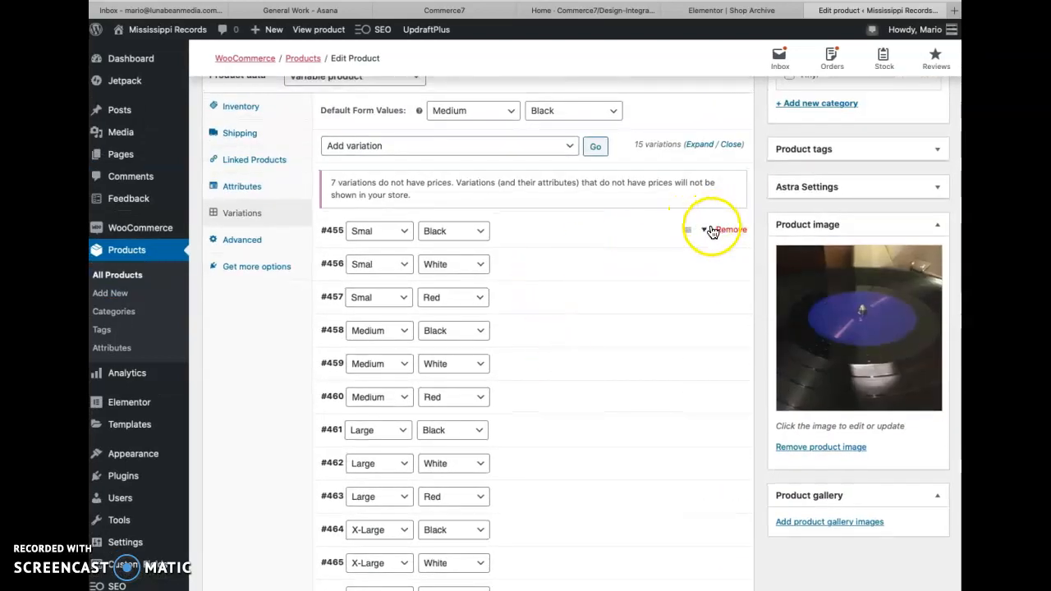
click(705, 231)
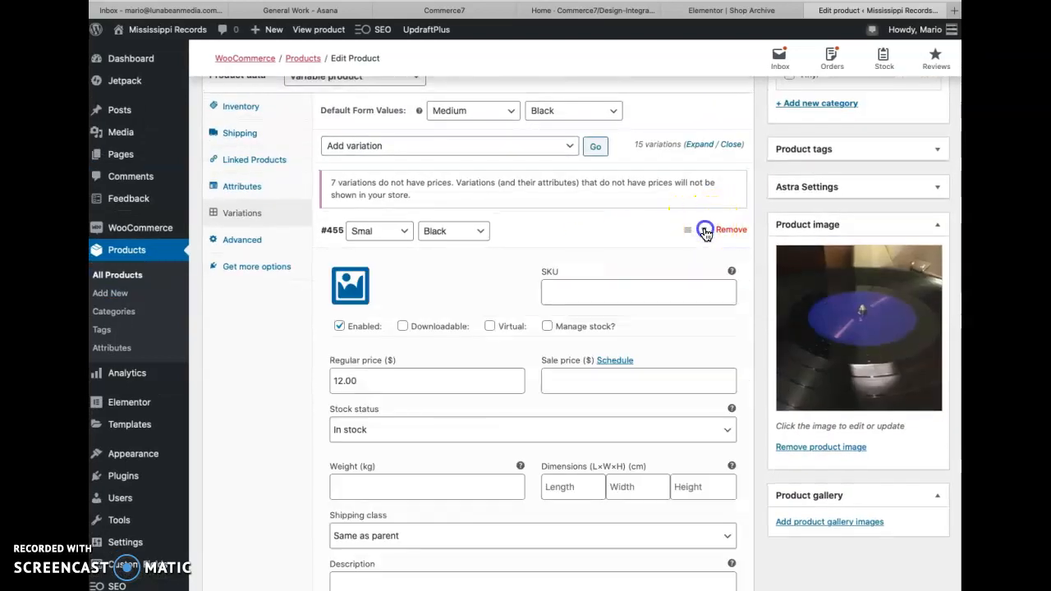
click(705, 231)
click(707, 264)
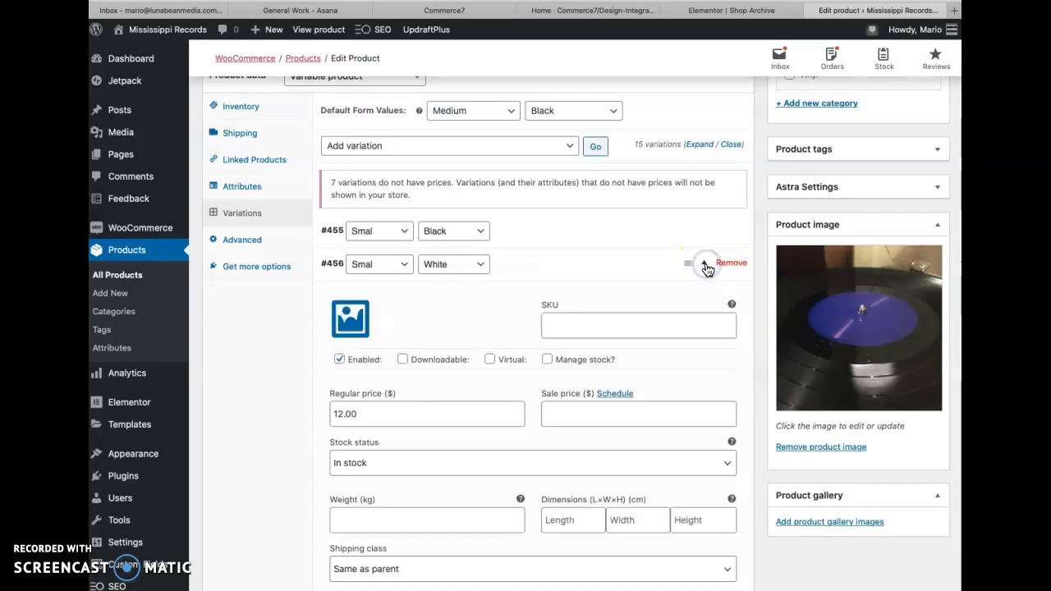
click(707, 265)
click(705, 297)
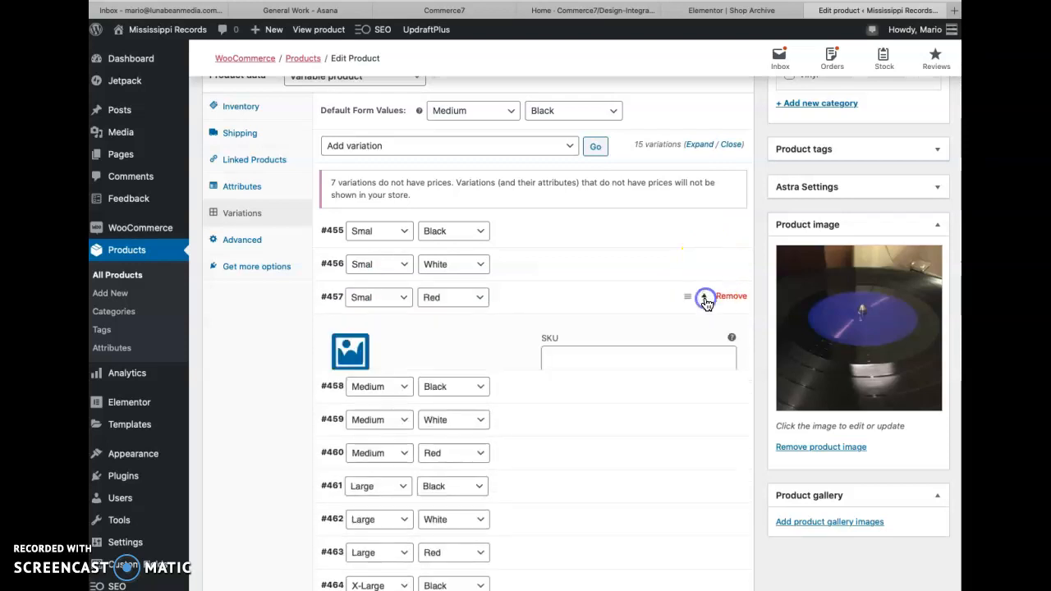
click(704, 299)
click(704, 331)
click(705, 330)
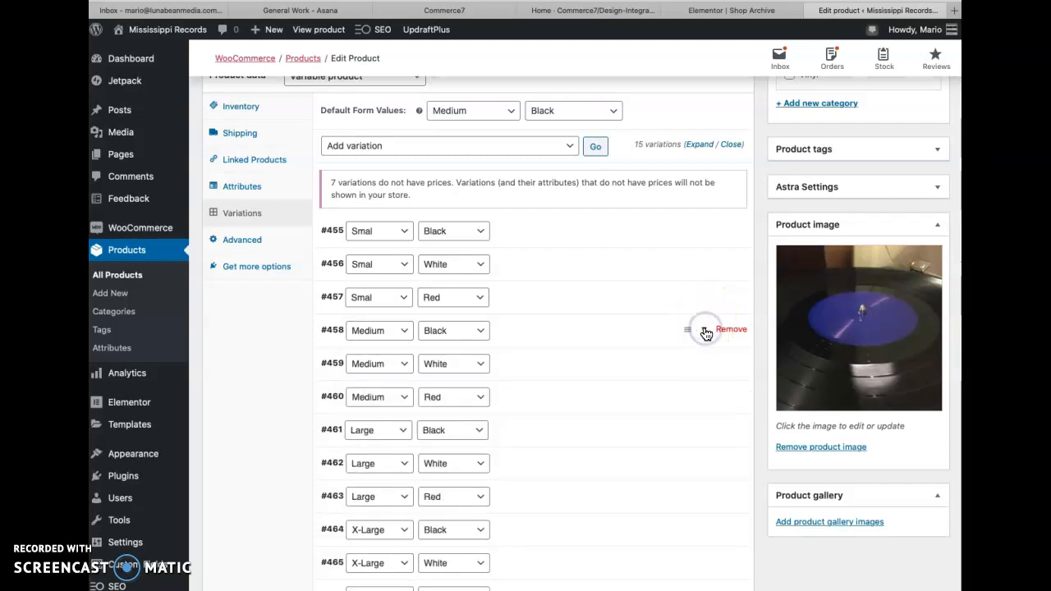
click(705, 364)
click(704, 366)
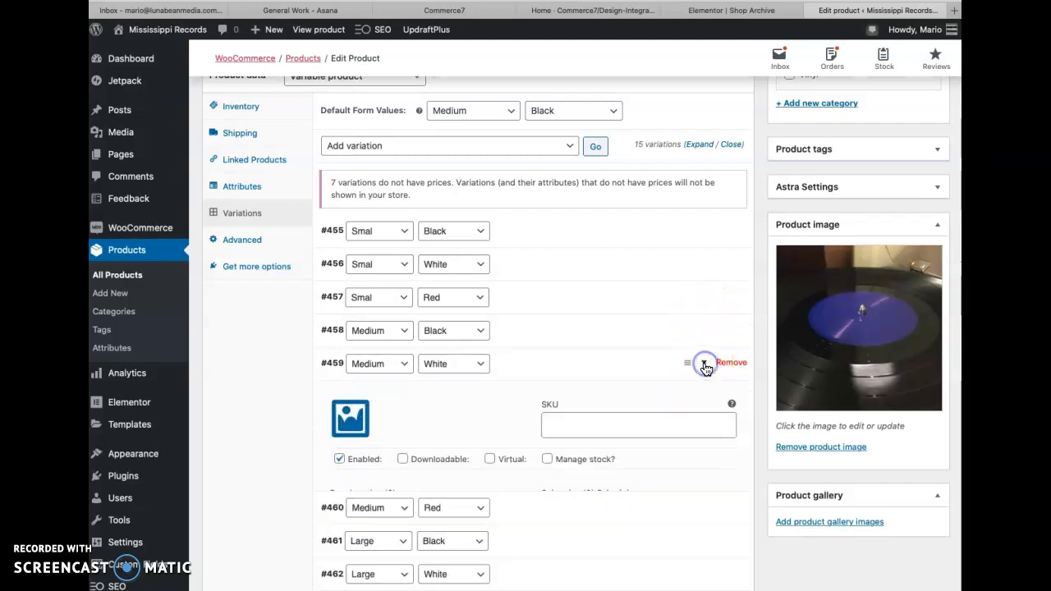
- Set the regular price of the 2X-Large Red variation to 12.00 and collapse its details
scroll(704, 369, down, 5)
click(706, 393)
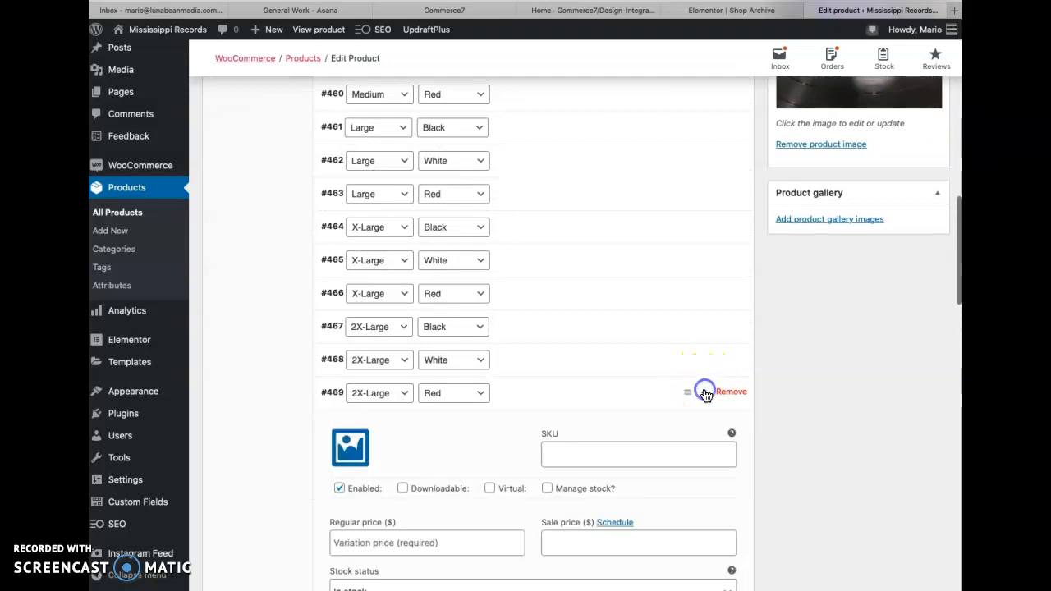
scroll(704, 394, down, 2)
click(503, 448)
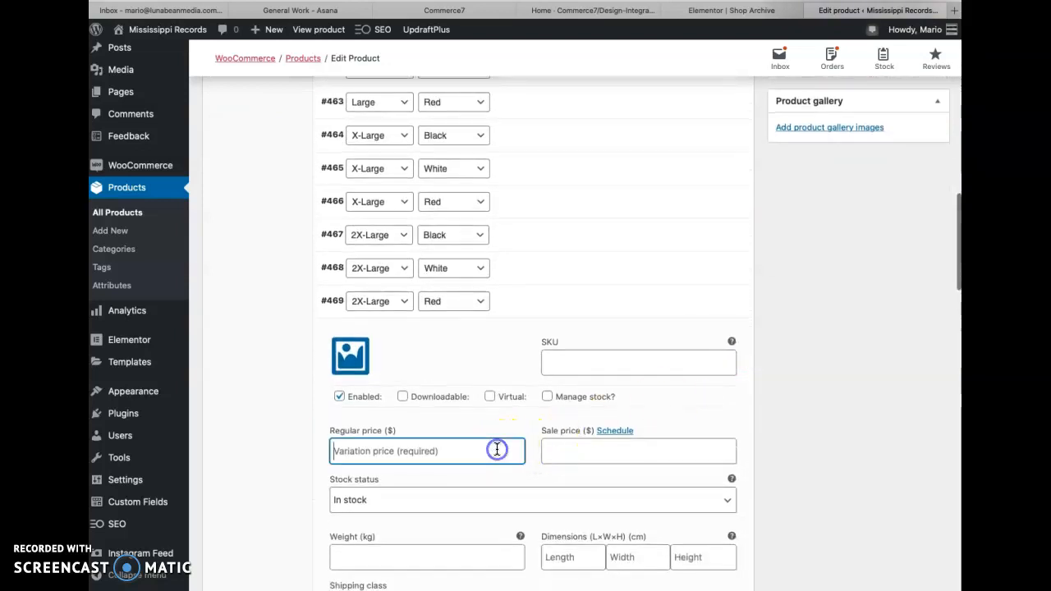
text(12)
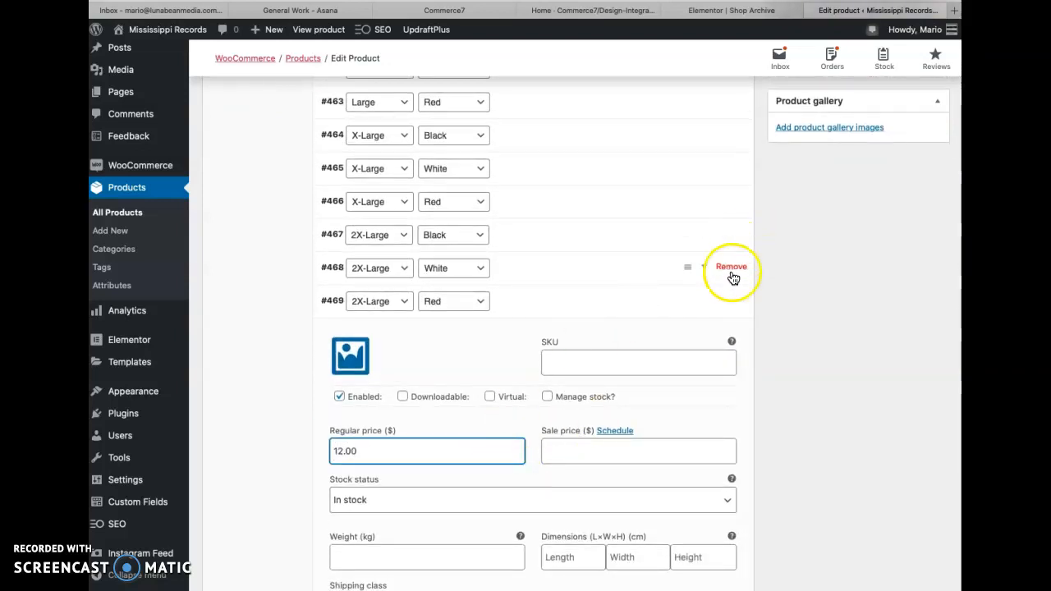
click(704, 301)
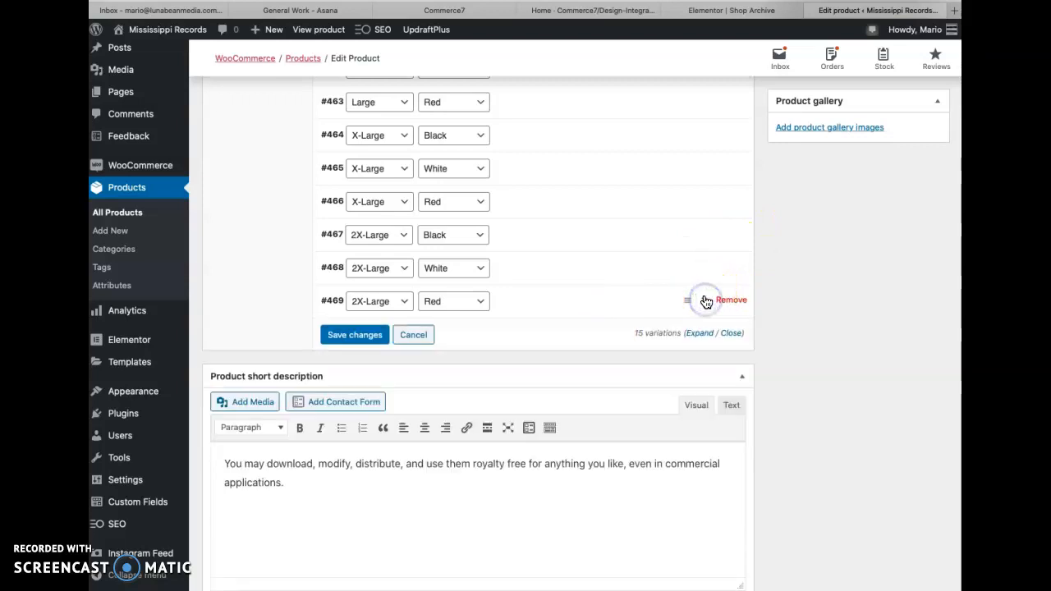
- Set the regular price of the 2X-Large White and 2X-Large Black variations to 12.00
click(704, 269)
click(387, 418)
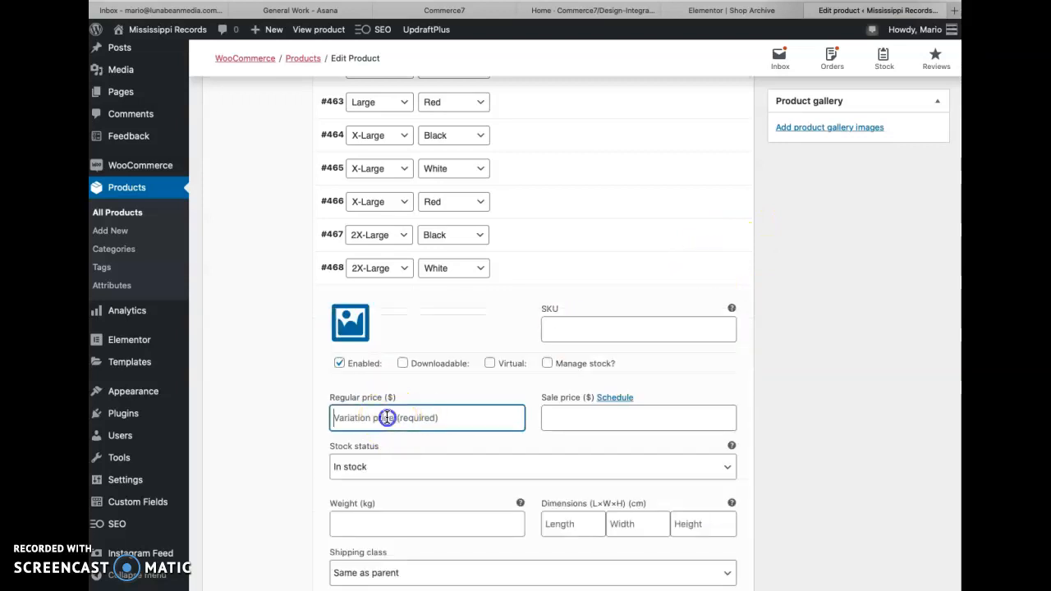
text(12.)
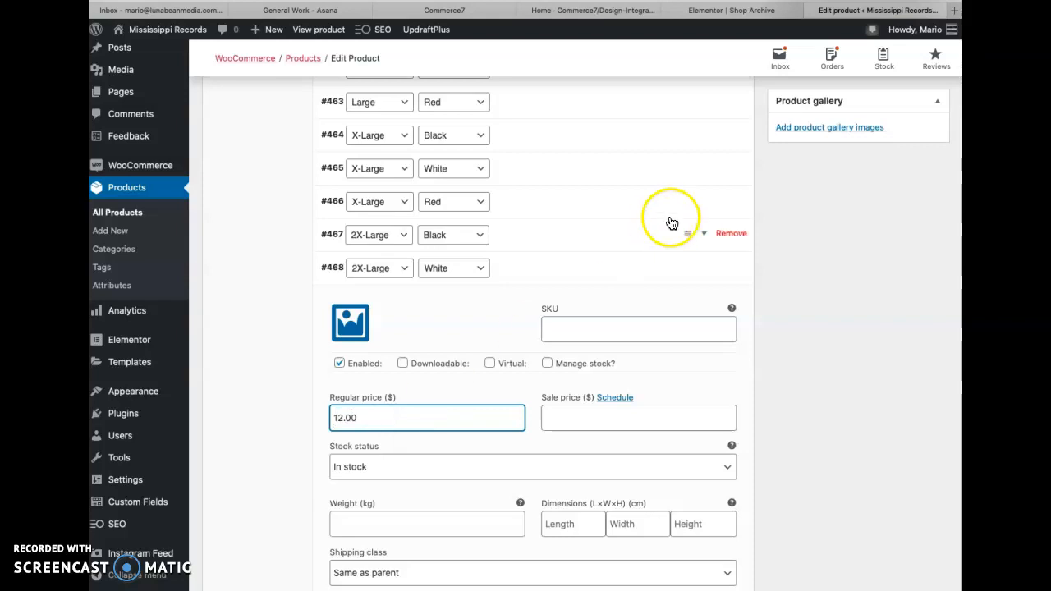
click(708, 235)
click(396, 386)
text(12.00)
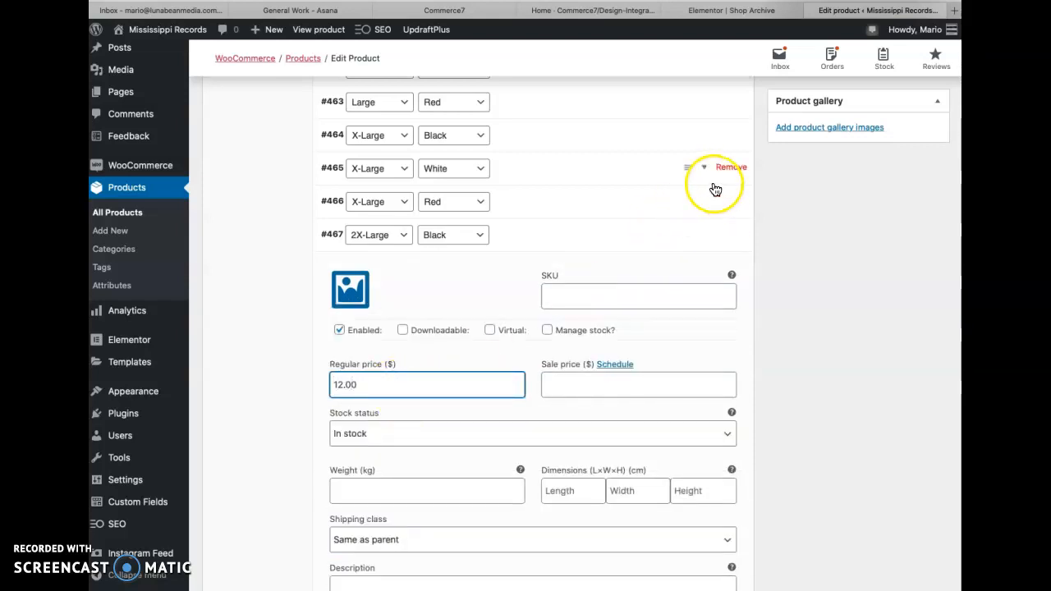
- Set the regular price of the X-Large Red and X-Large White variations to 12.00
click(706, 203)
click(395, 351)
text(12.00)
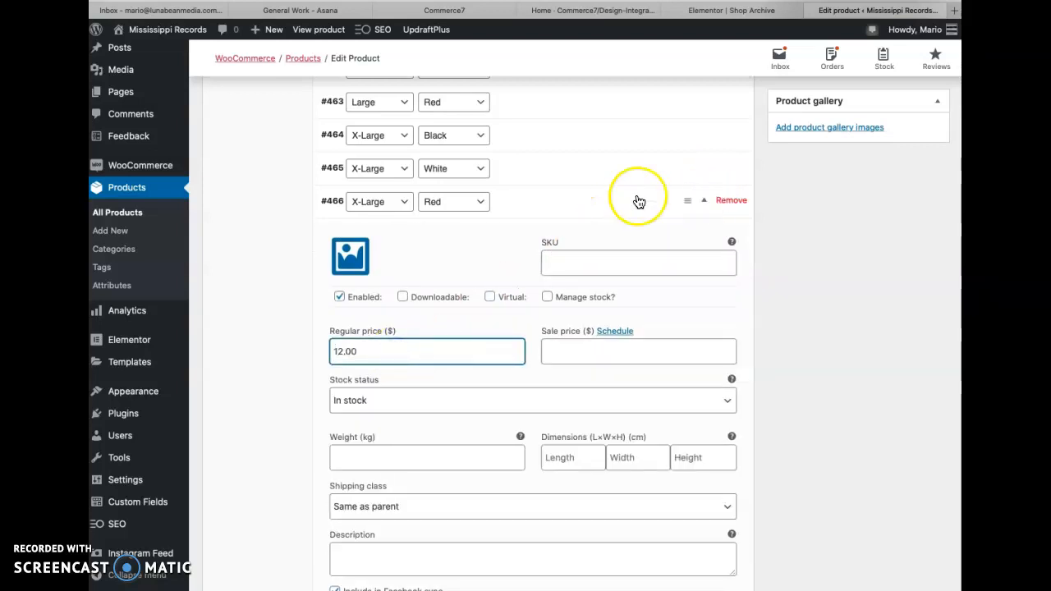
click(706, 169)
click(417, 317)
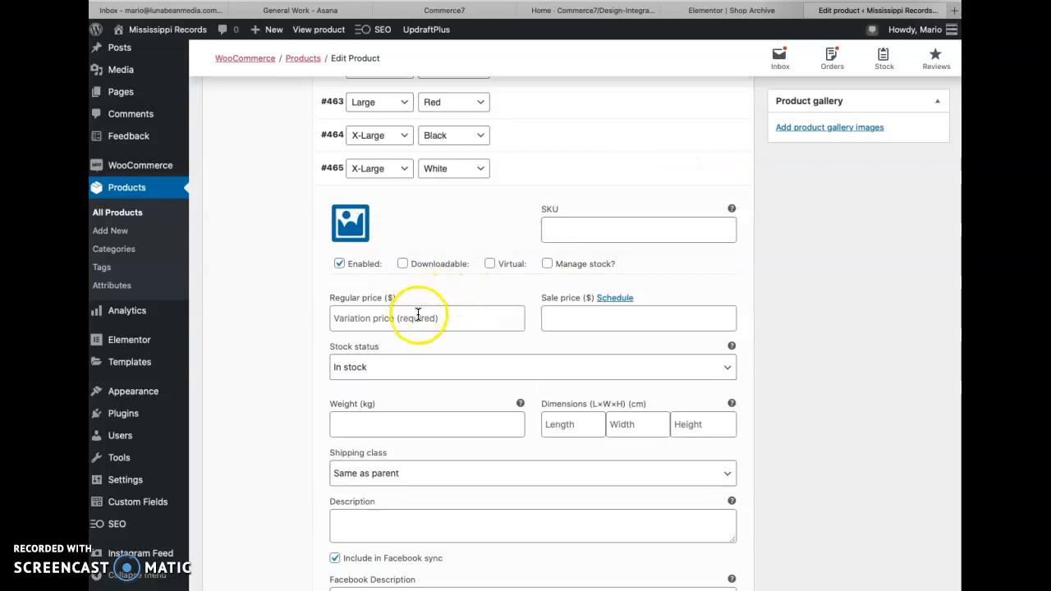
text(12)
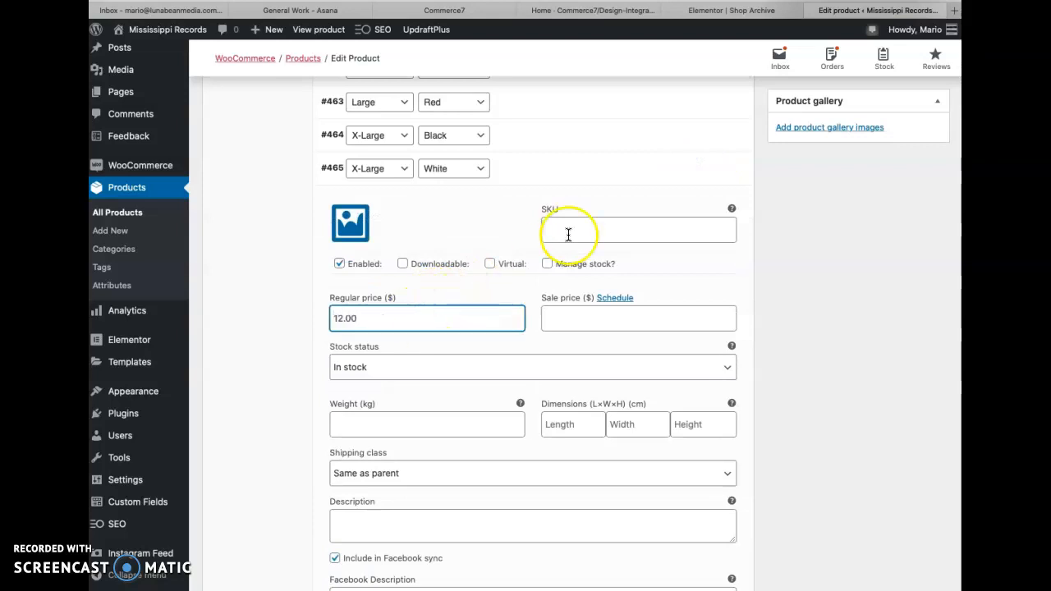
- Set the regular price of the X-Large Black and Large Red variations to 12.00
click(700, 136)
click(406, 285)
text(12.00)
click(705, 103)
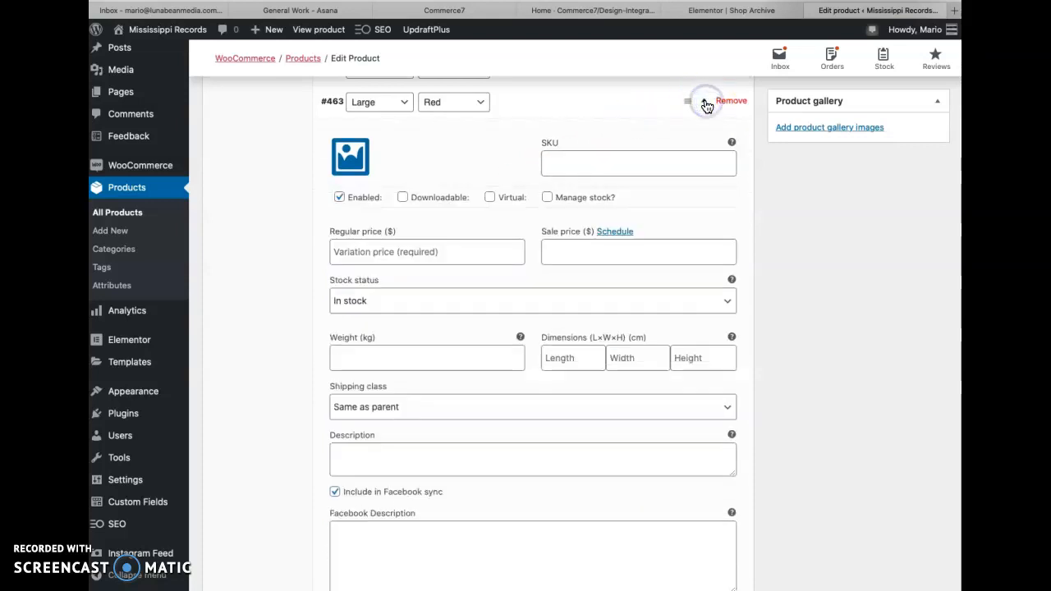
click(435, 248)
text(12)
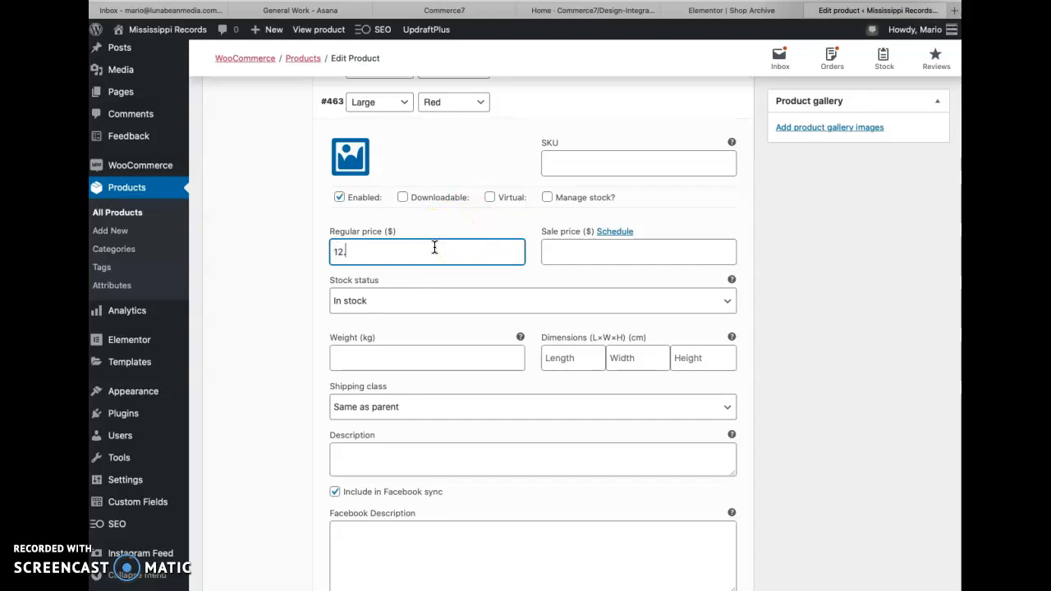
- Set the Large White variation's regular price to 12.00 and enable its stock management briefly to preview the quantity options, leaving it off
scroll(540, 215, up, 2)
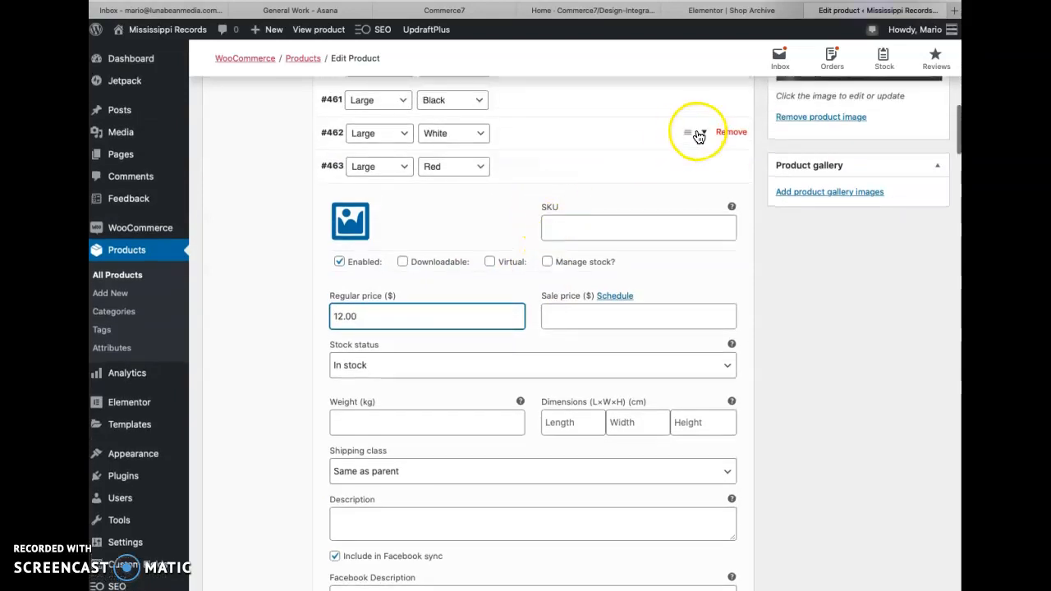
click(705, 134)
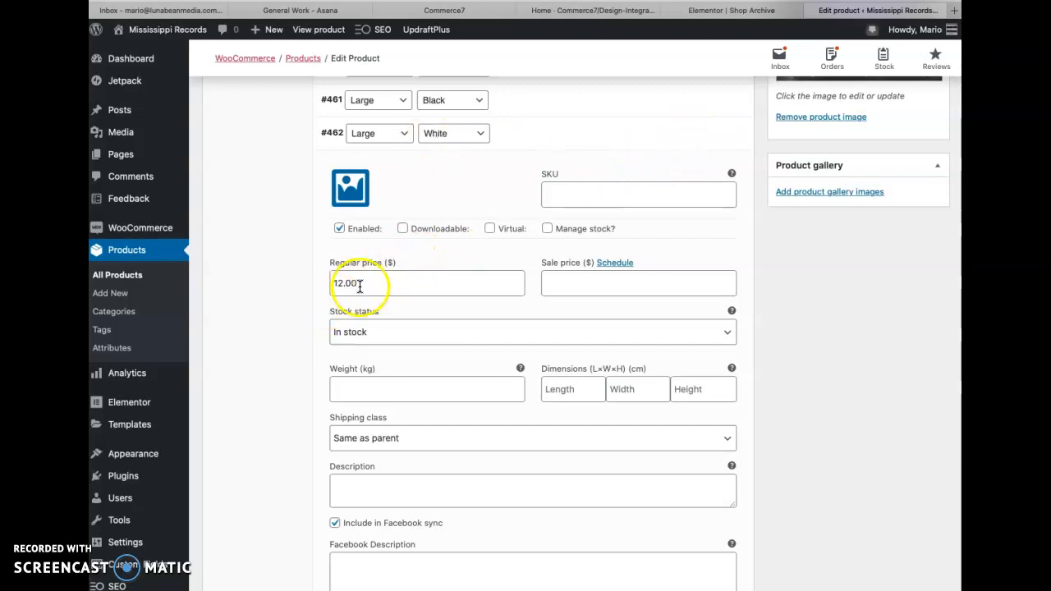
click(549, 229)
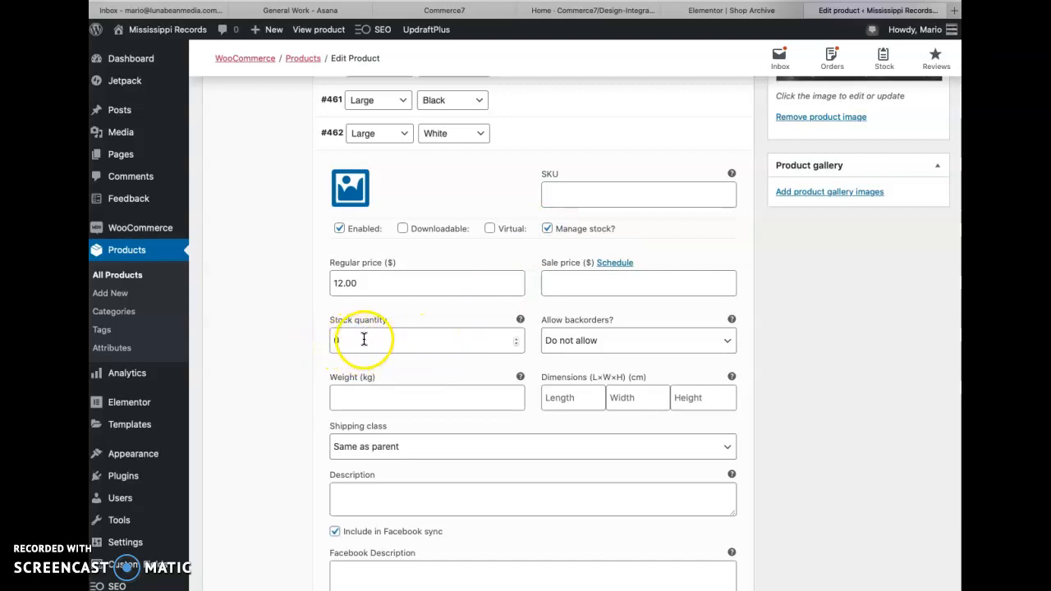
click(547, 228)
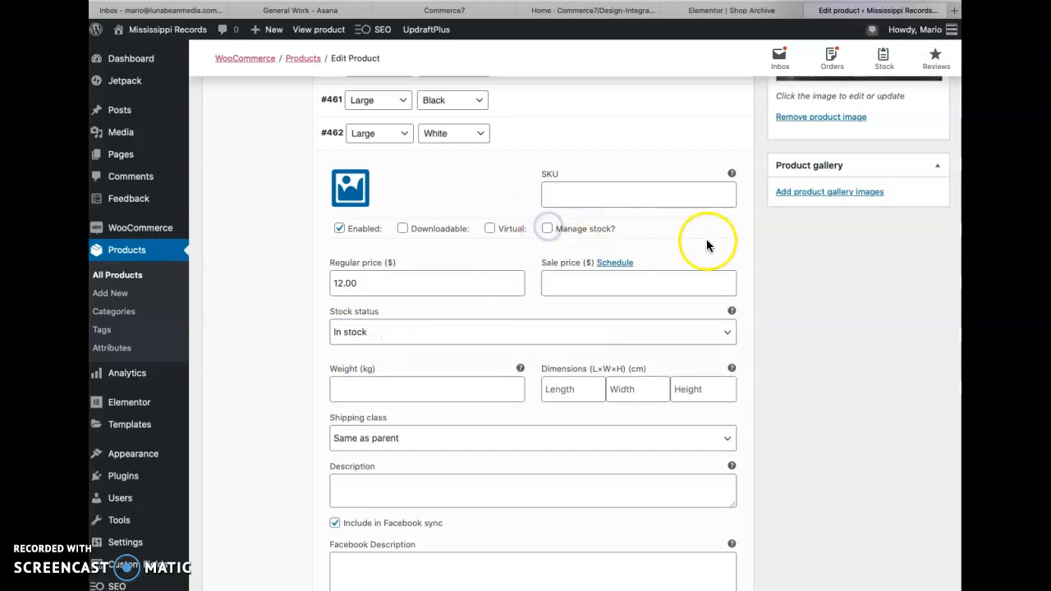
scroll(779, 243, up, 1)
scroll(779, 240, up, 10)
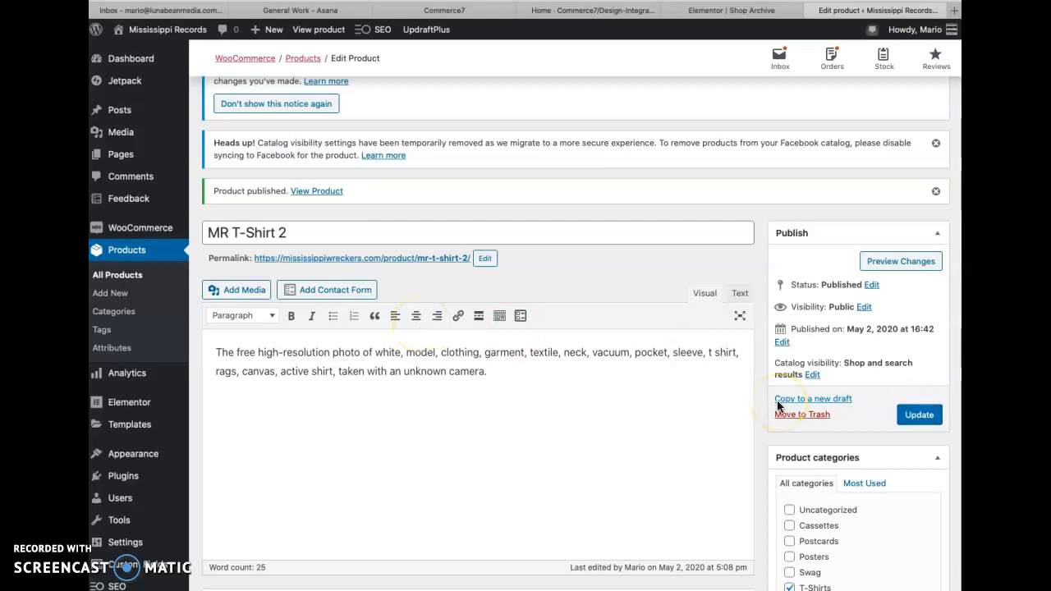
scroll(779, 363, down, 2)
click(908, 319)
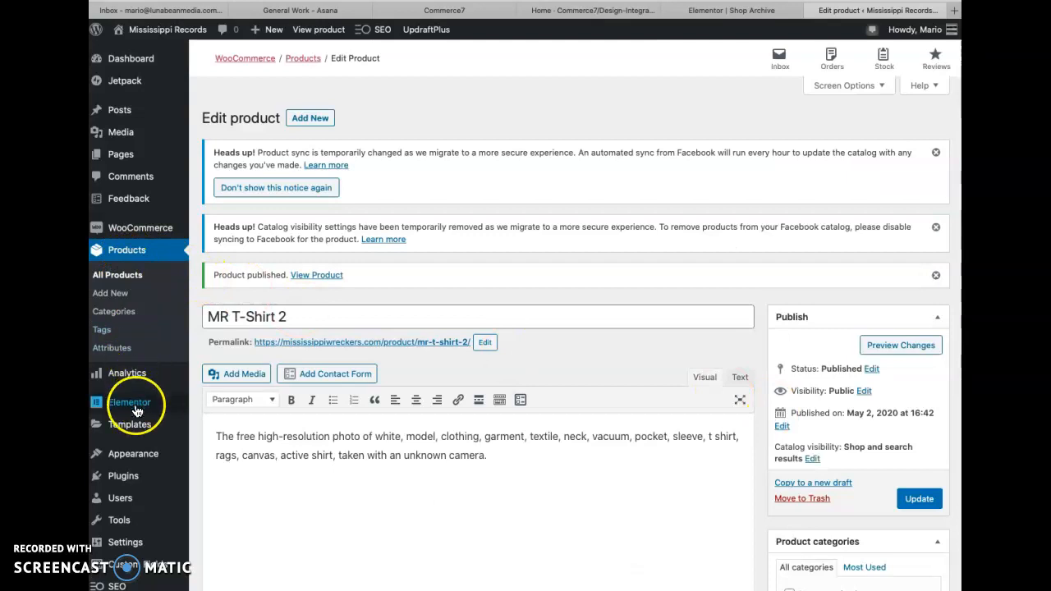
mouse_move(137, 456)
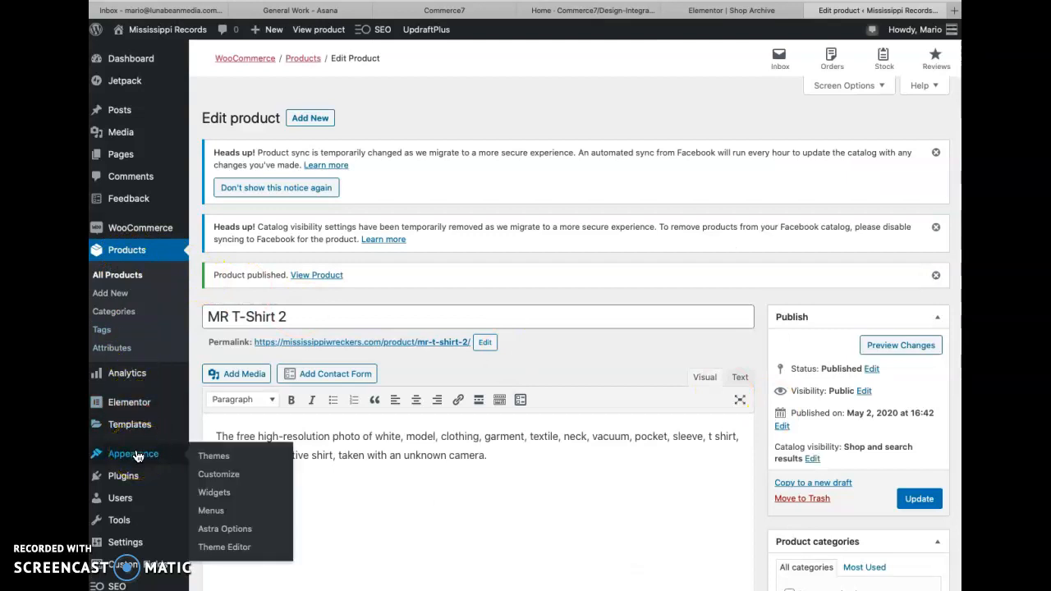
- Switch to the storefront in Chrome and view the shop page and the home page's Item of the Week
click(977, 245)
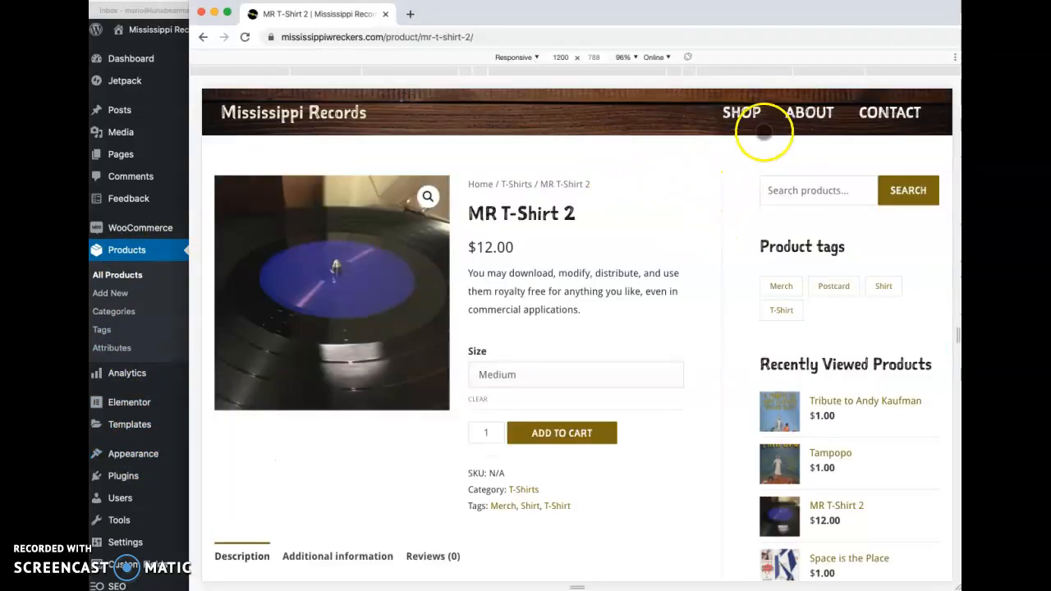
click(741, 114)
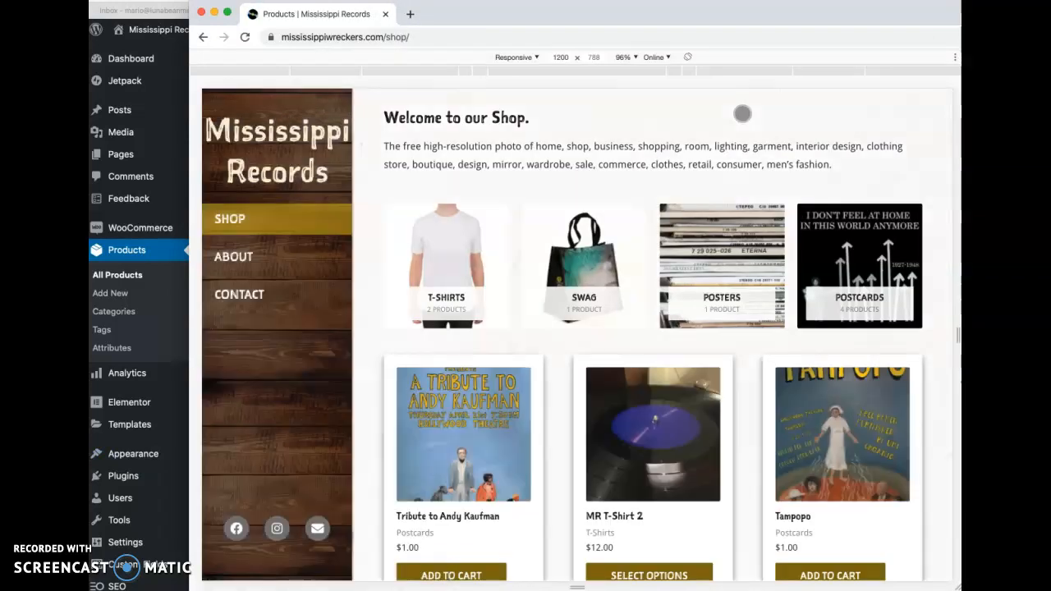
click(179, 211)
click(455, 97)
key(super+Tab)
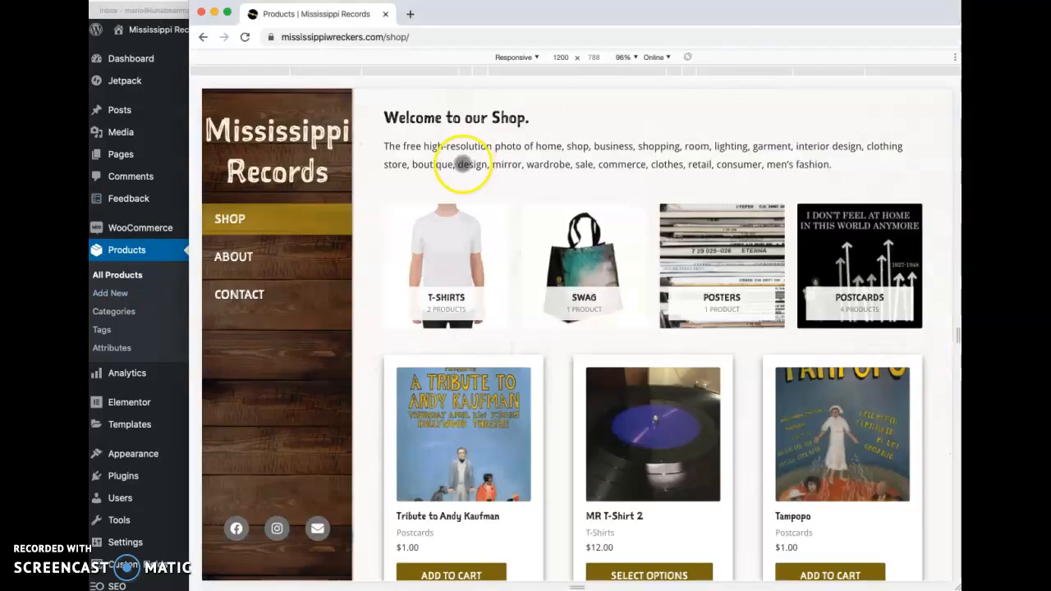
click(273, 173)
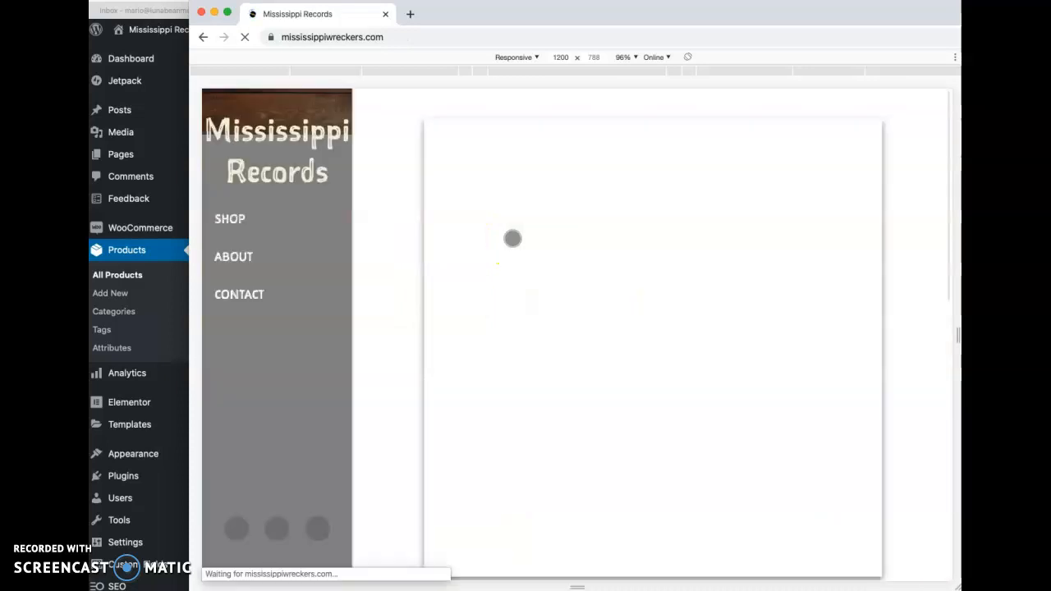
scroll(512, 237, down, 6)
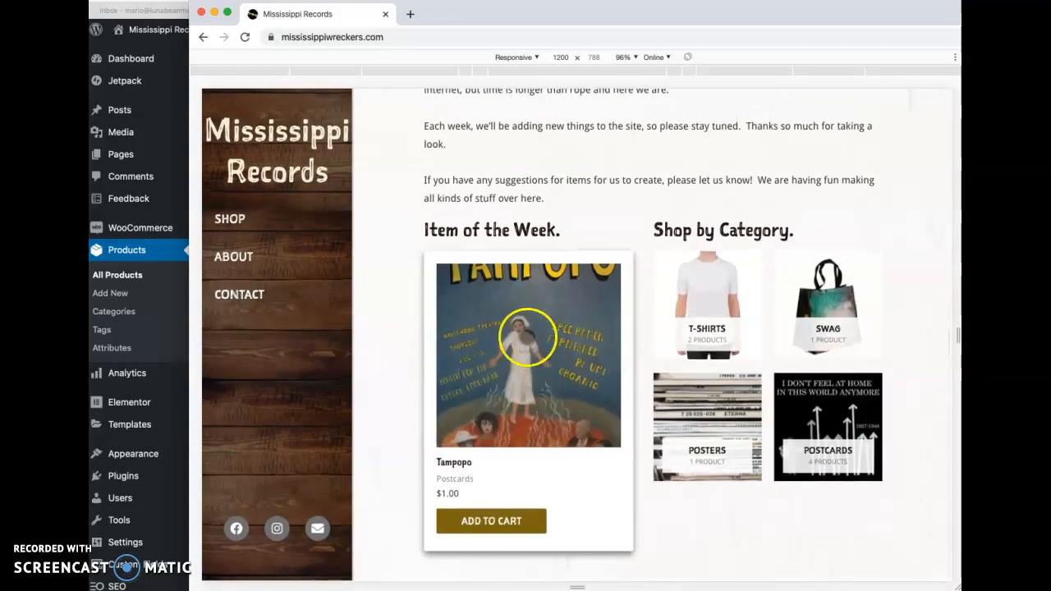
- Switch back to the WordPress admin and open the Home page for editing in Elementor
key(super+Tab)
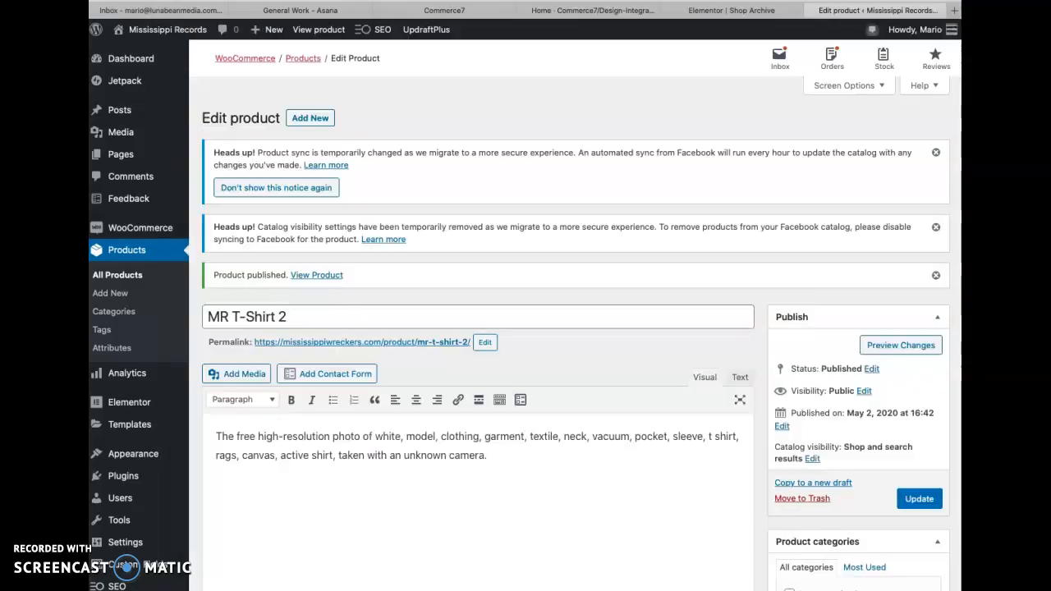
mouse_move(125, 155)
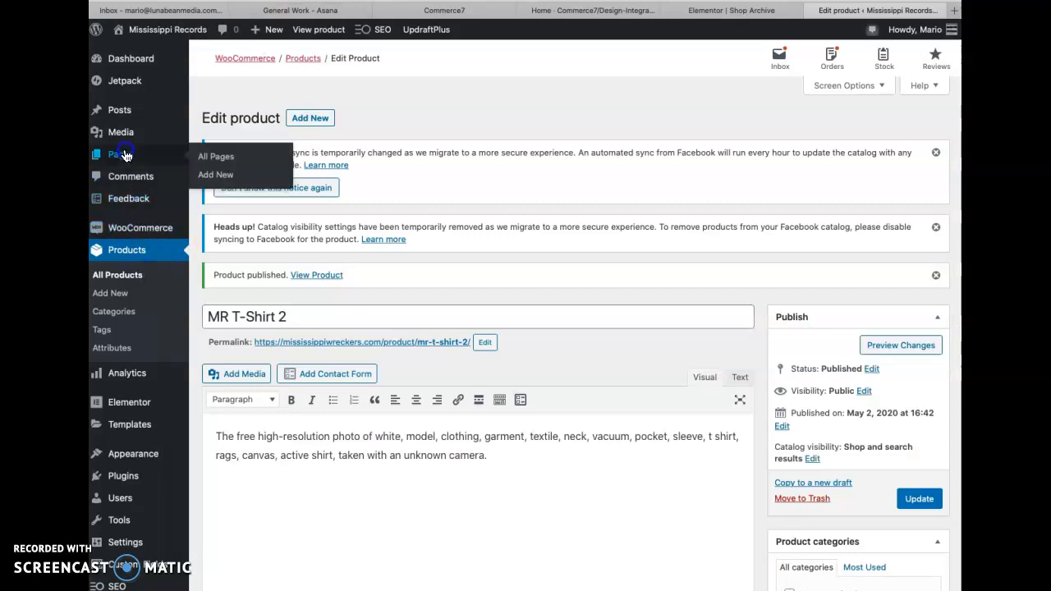
click(220, 162)
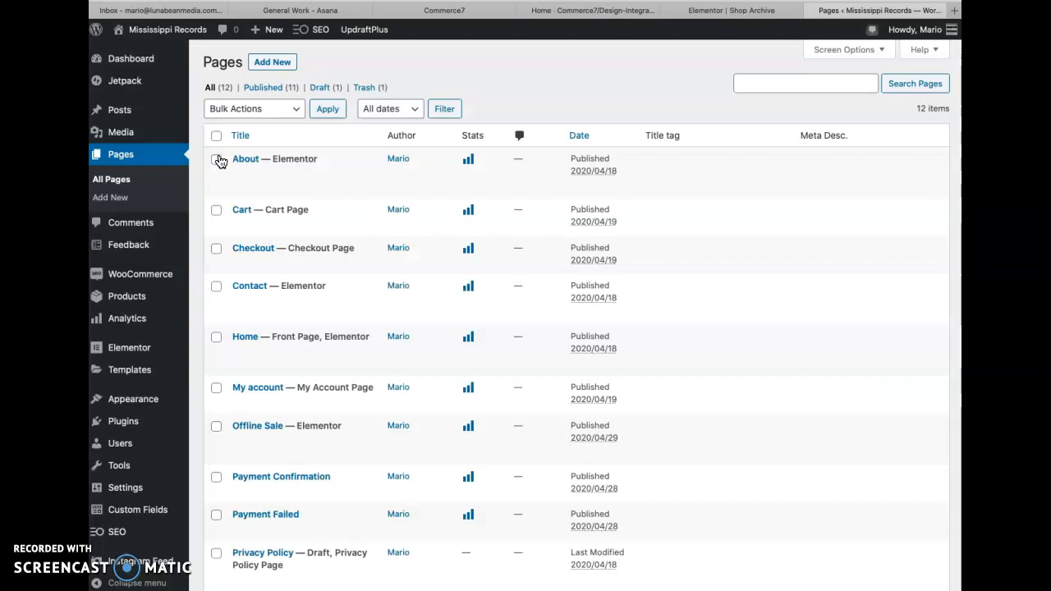
click(257, 367)
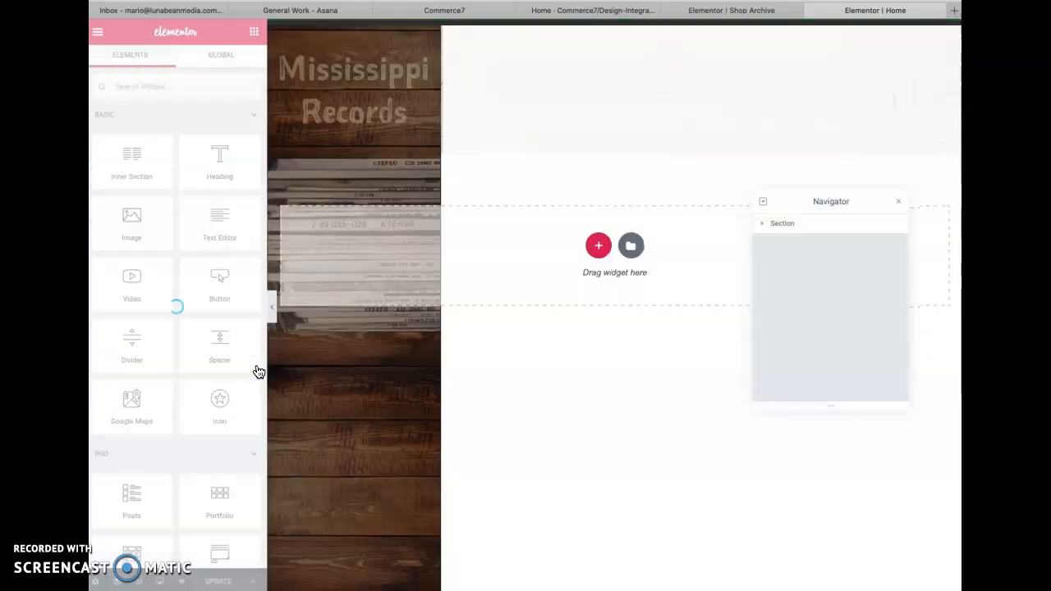
scroll(525, 397, down, 5)
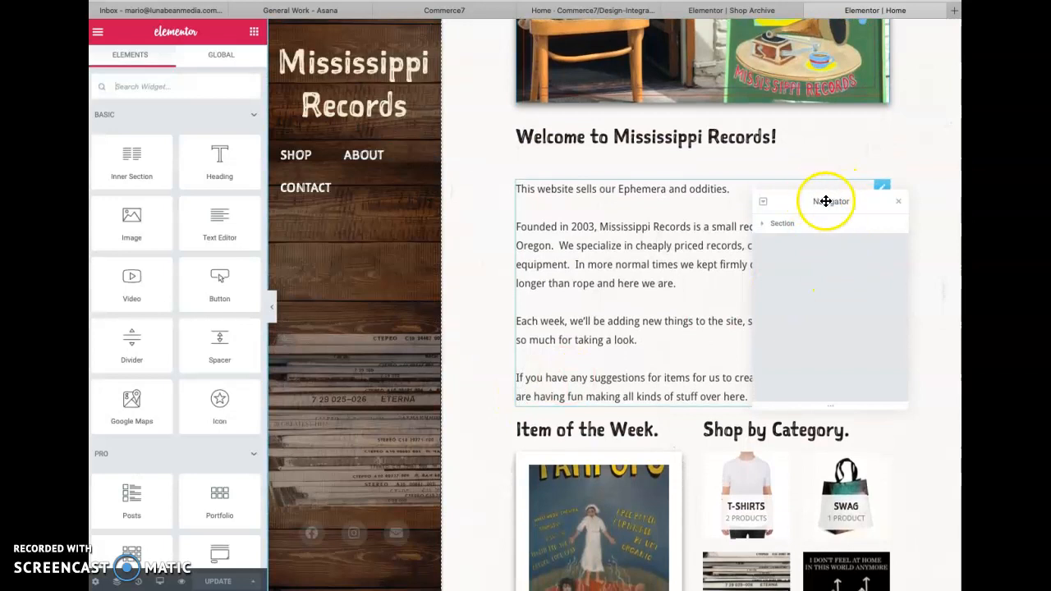
- Examine the Home page's section and its two columns in the Navigator to identify which area each one covers
click(119, 583)
click(119, 583)
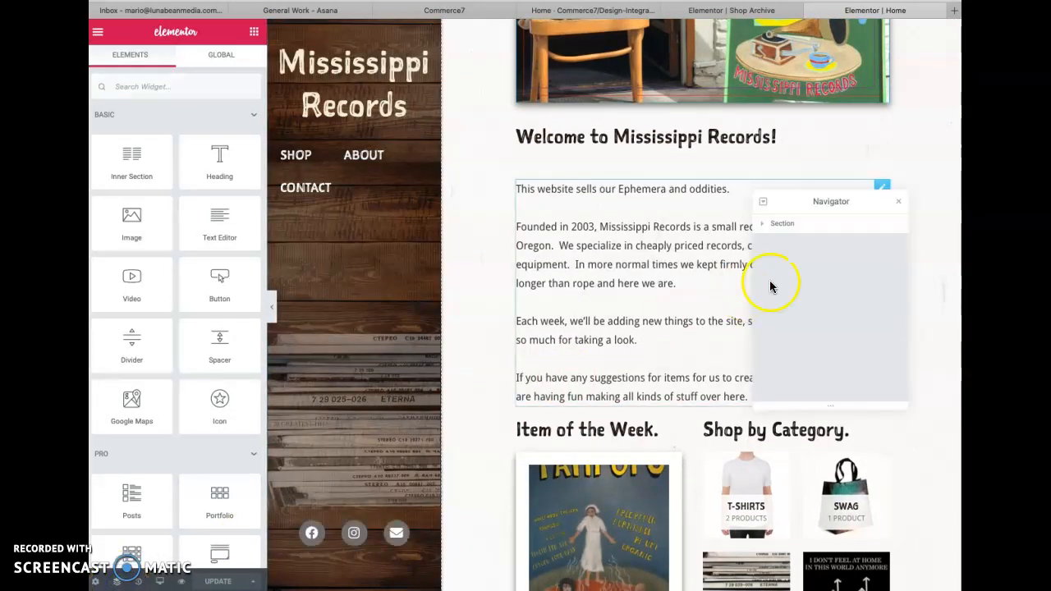
click(781, 225)
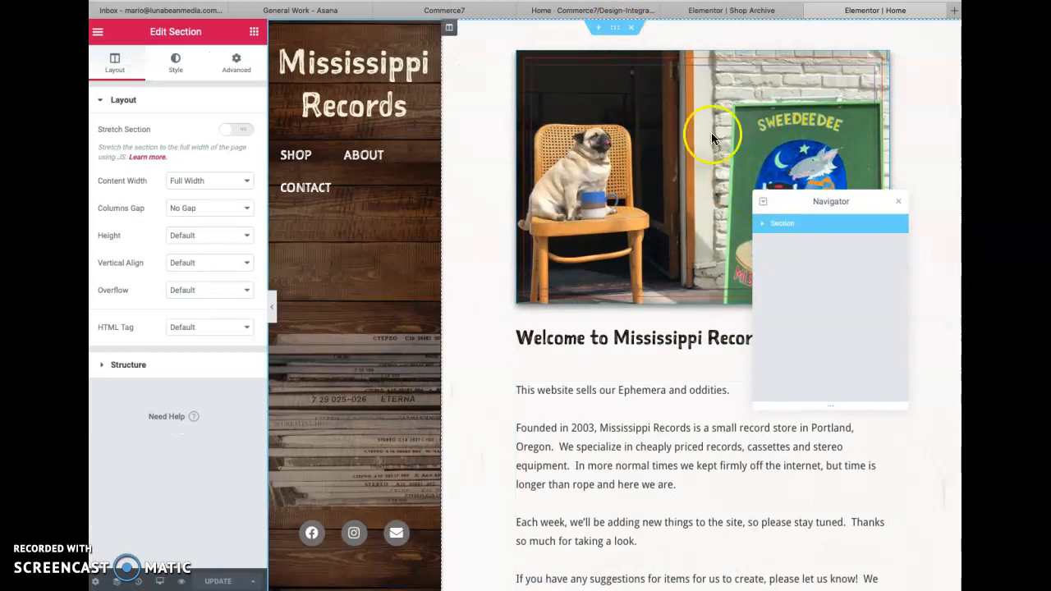
click(764, 226)
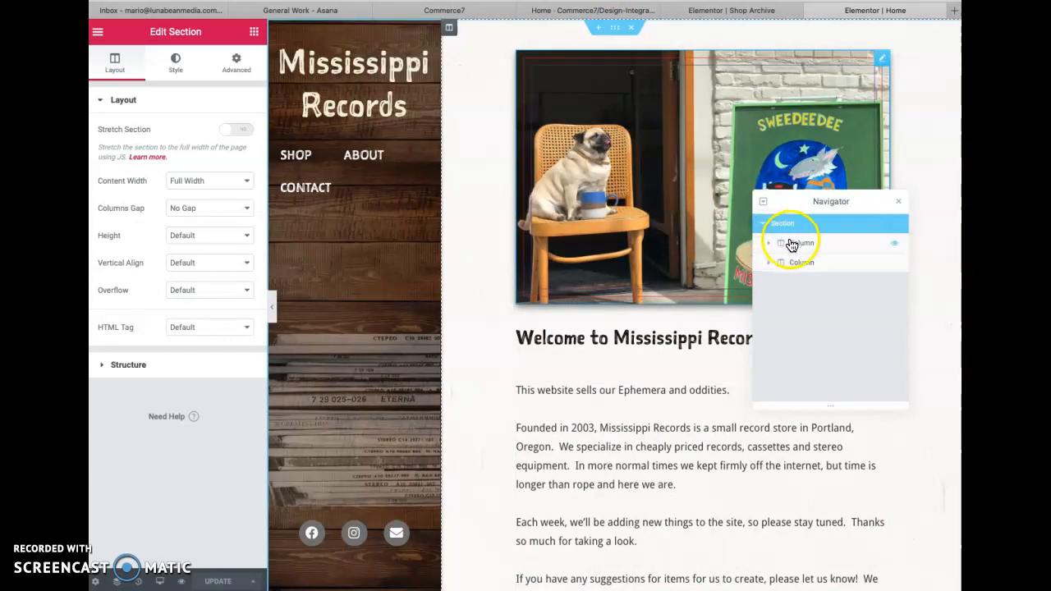
click(791, 243)
click(796, 266)
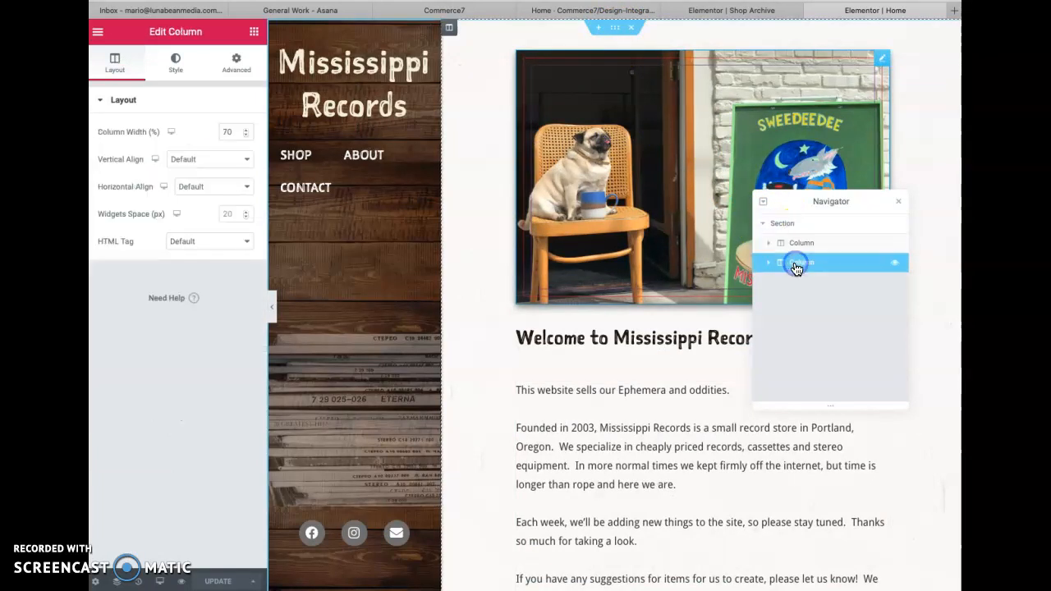
click(827, 244)
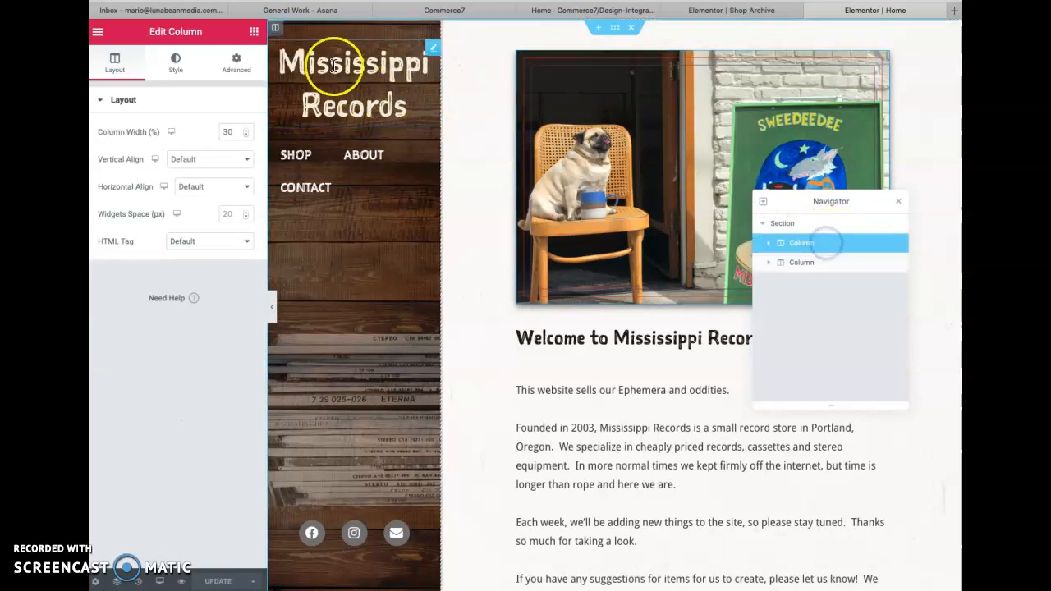
click(810, 267)
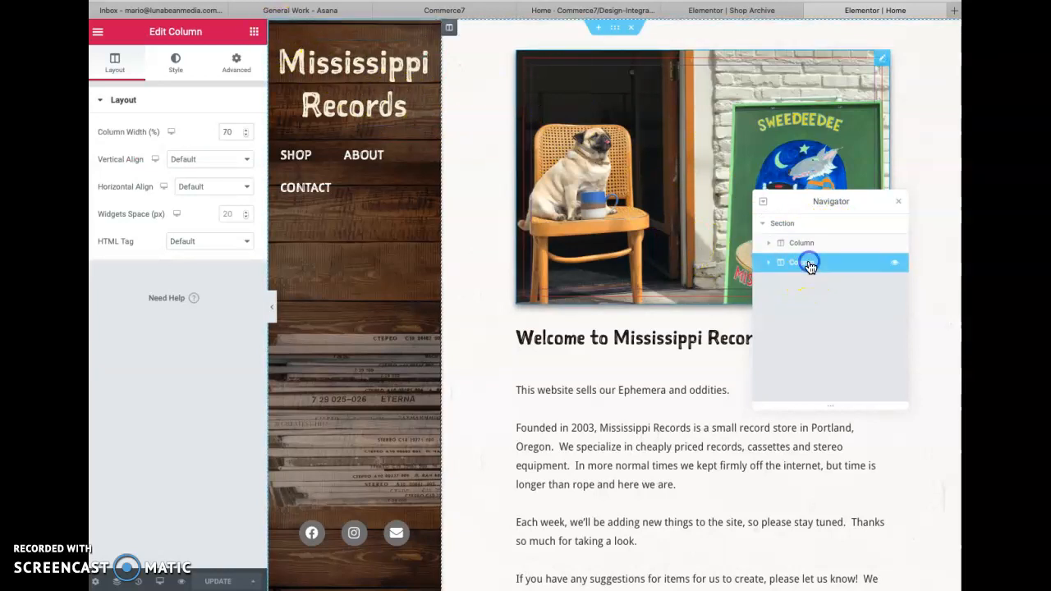
- Expand the content column down to its inner section's first column and select the Products widget under "Item of the Week"
click(772, 264)
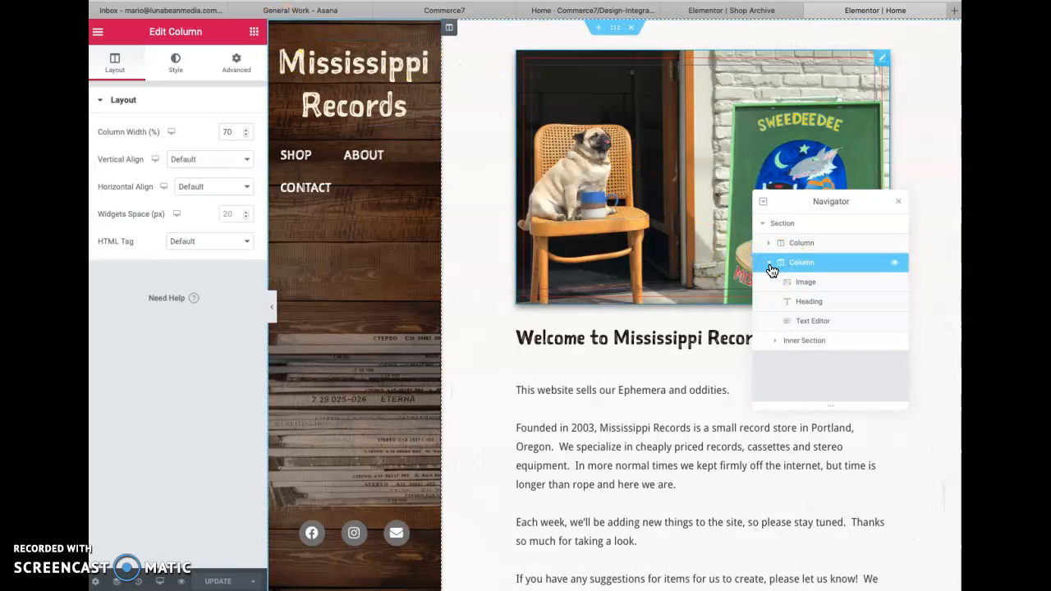
click(775, 343)
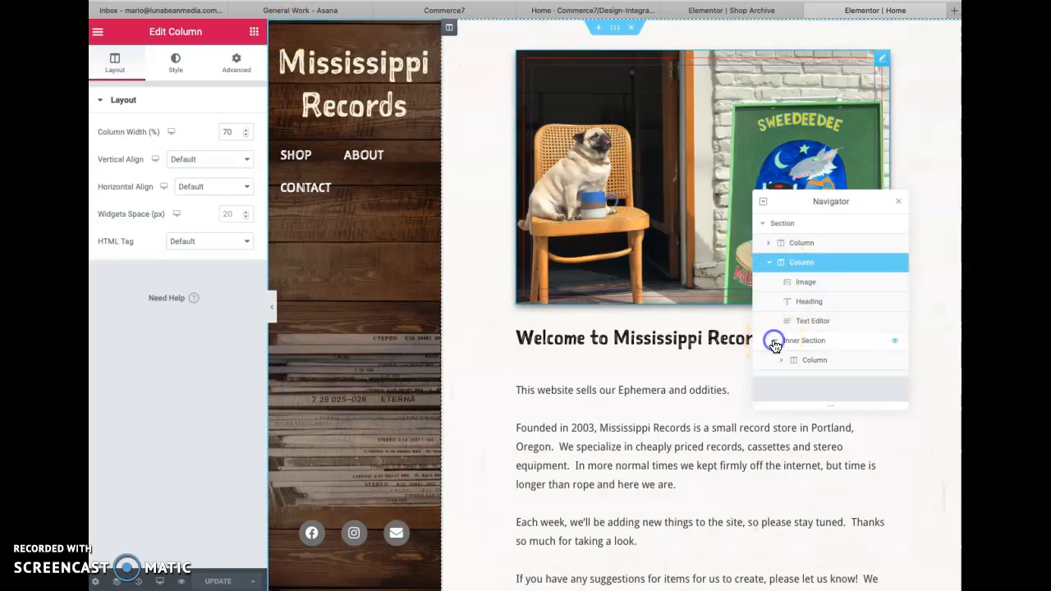
click(782, 360)
scroll(818, 380, down, 1)
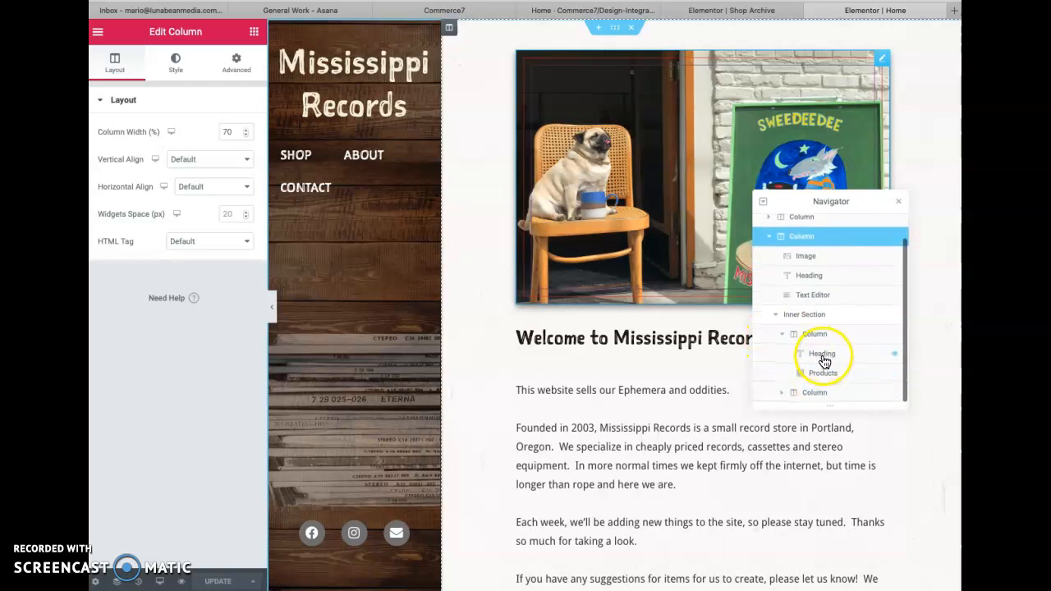
click(824, 373)
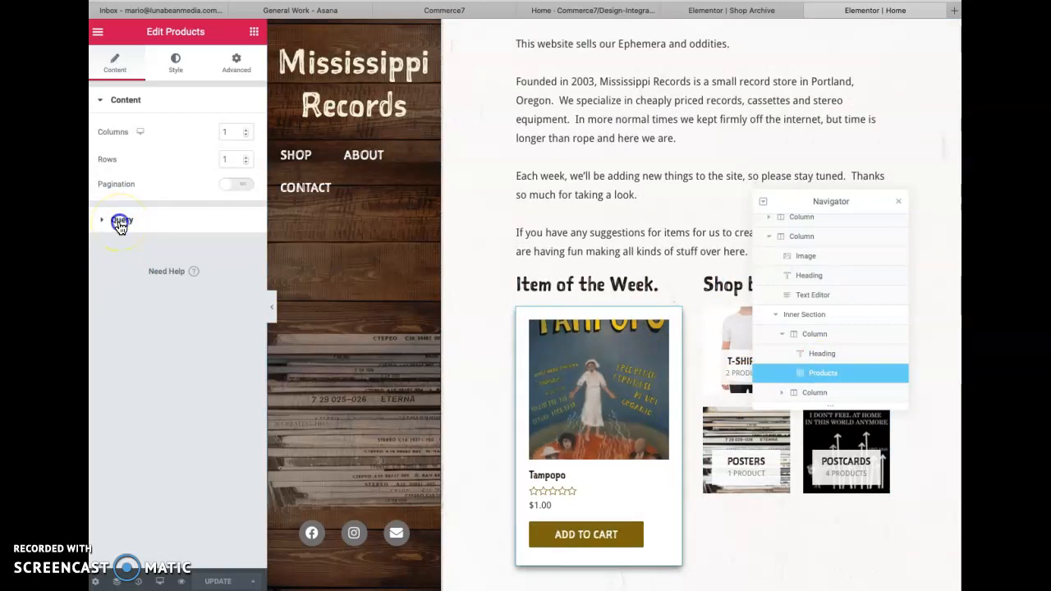
- Replace Tampopo with MR Tee in the Products widget's manually selected query
click(119, 222)
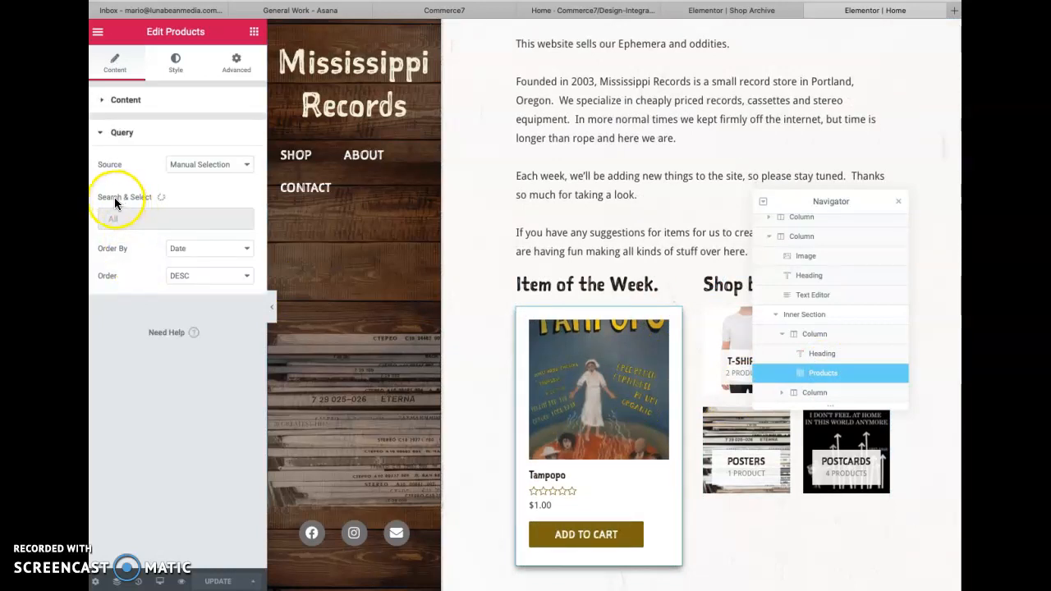
click(106, 219)
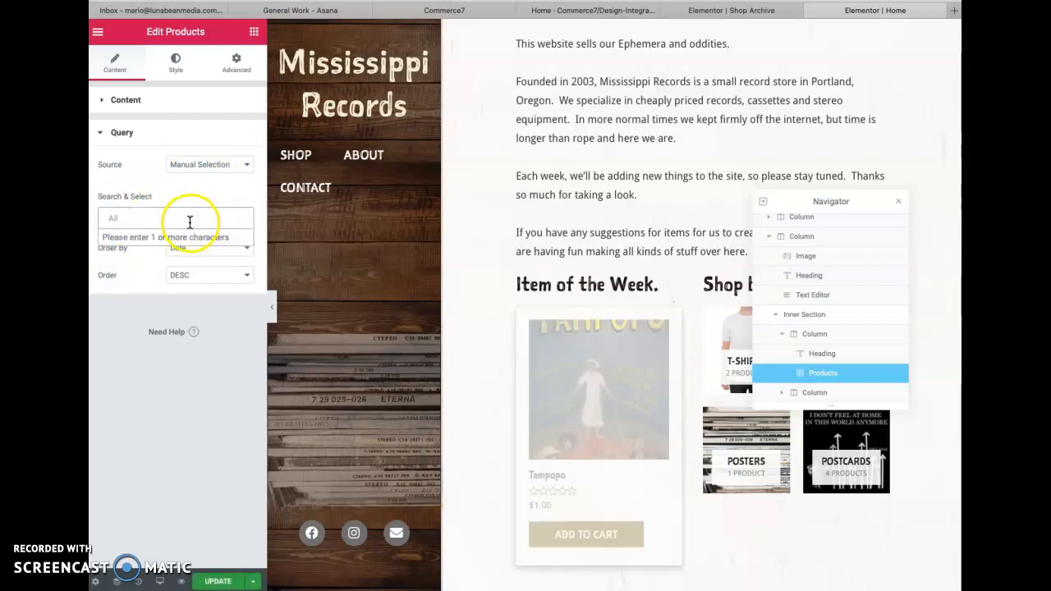
click(190, 223)
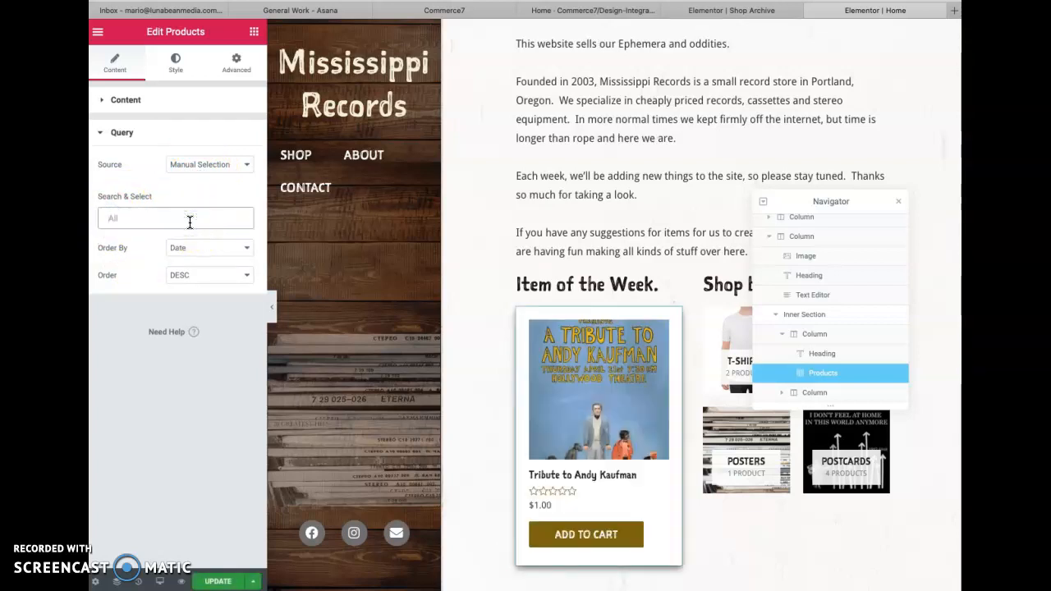
click(190, 223)
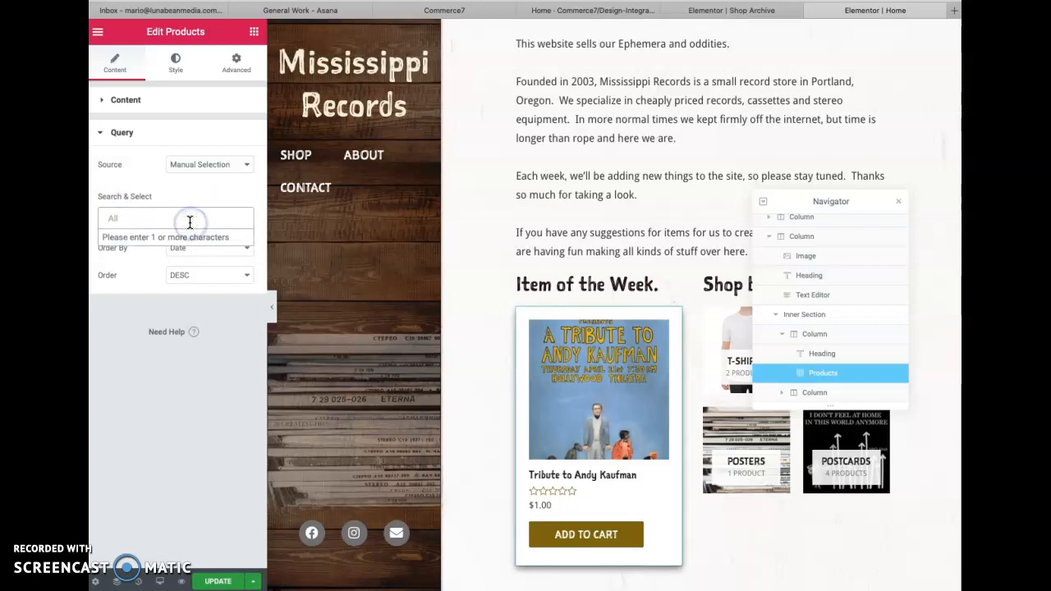
text(m)
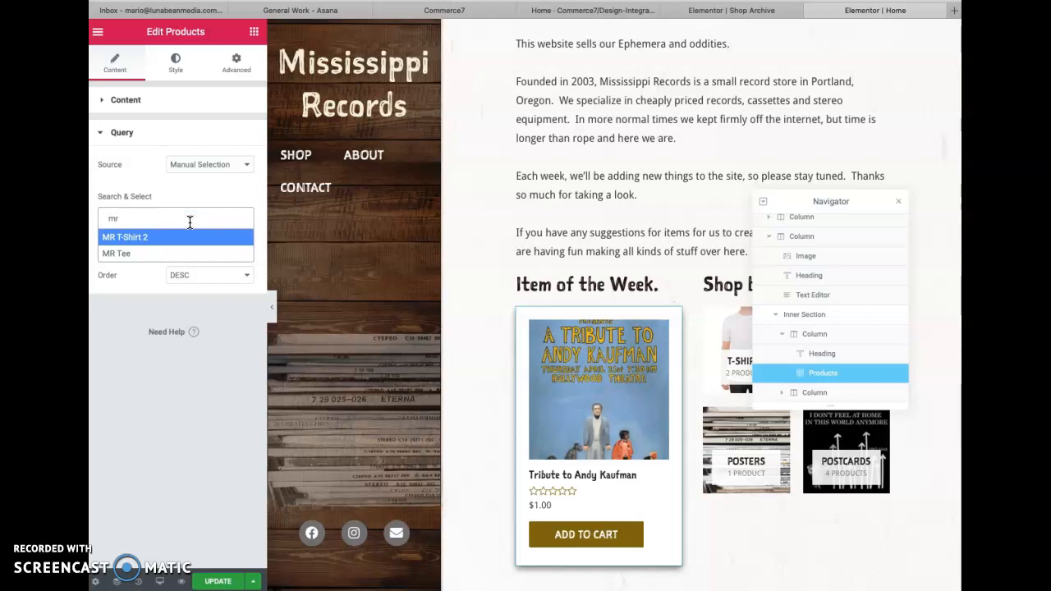
text(r)
click(117, 253)
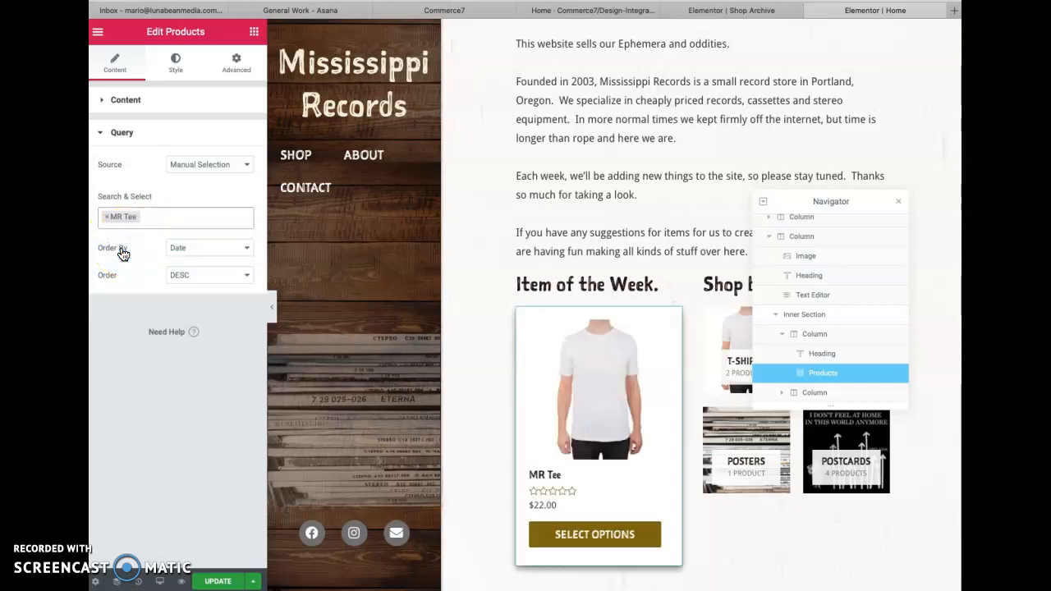
- Save the Home page with the new Item of the Week and exit Elementor to the WordPress Pages list
click(218, 582)
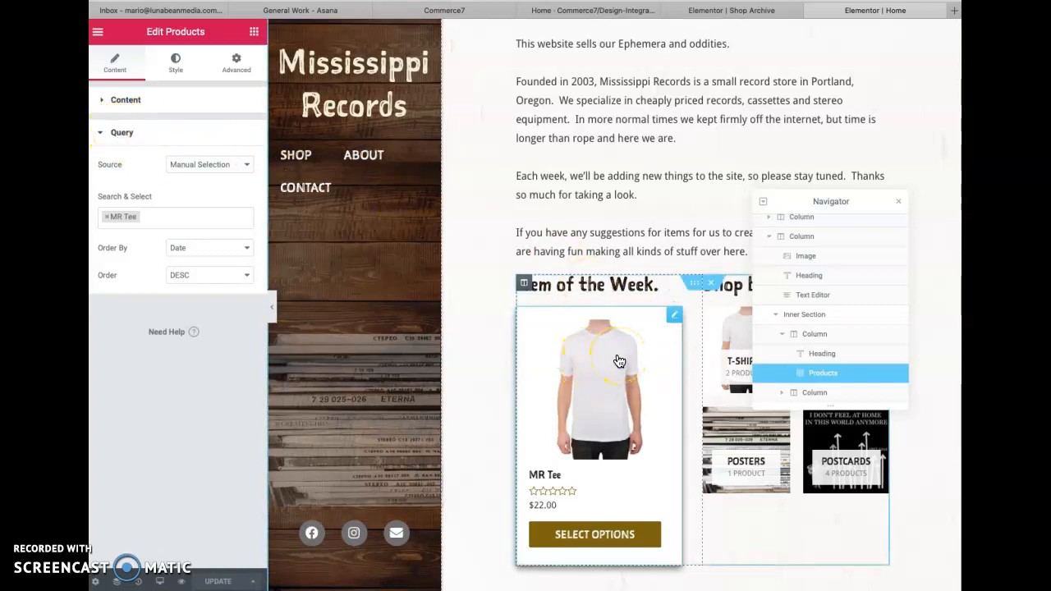
click(139, 450)
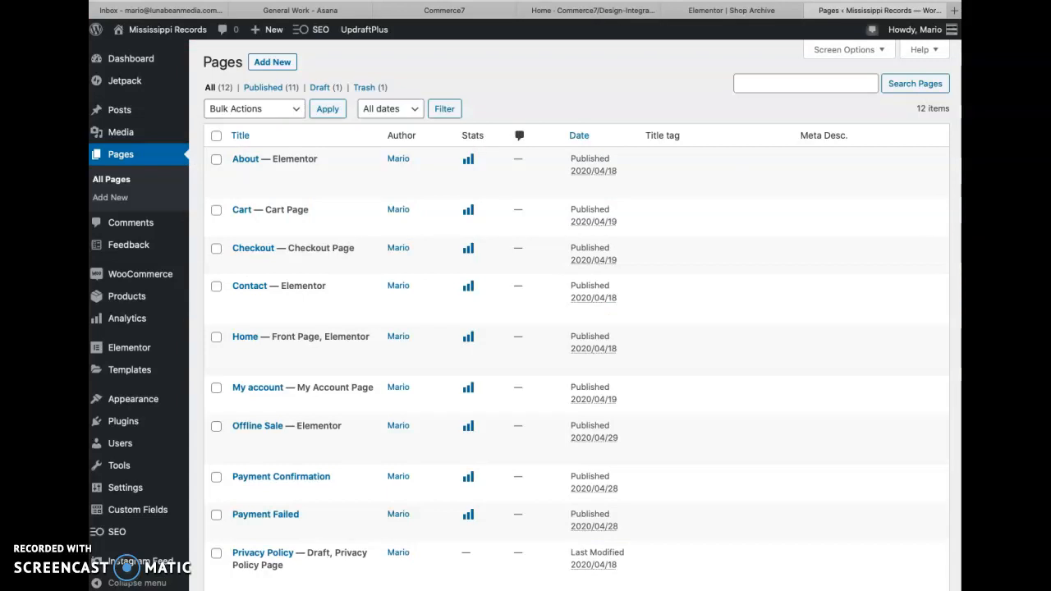
- Open the WooCommerce shipping settings at the list of shipping zones
mouse_move(147, 367)
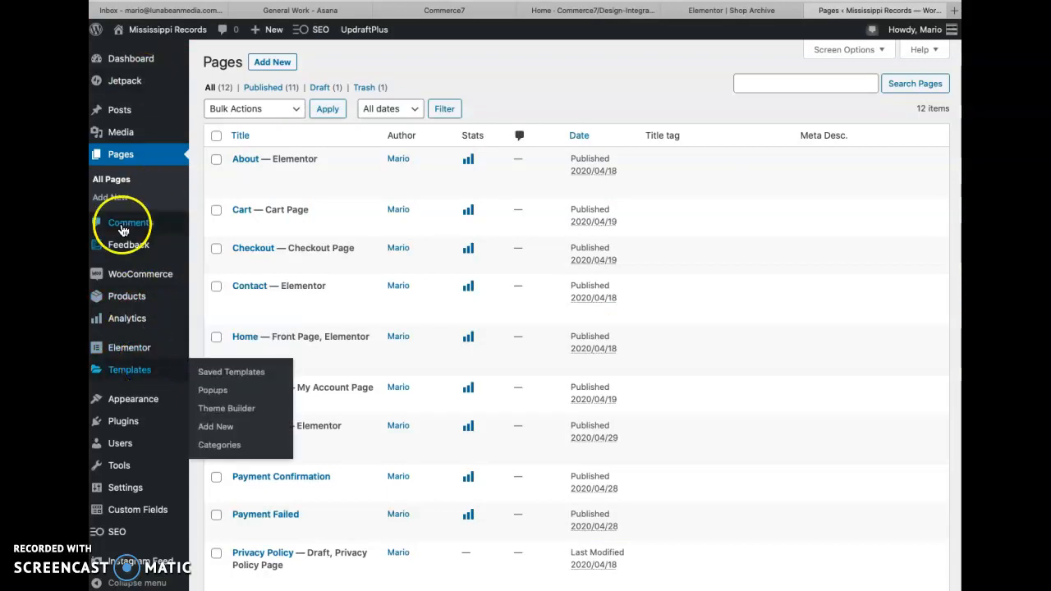
mouse_move(134, 274)
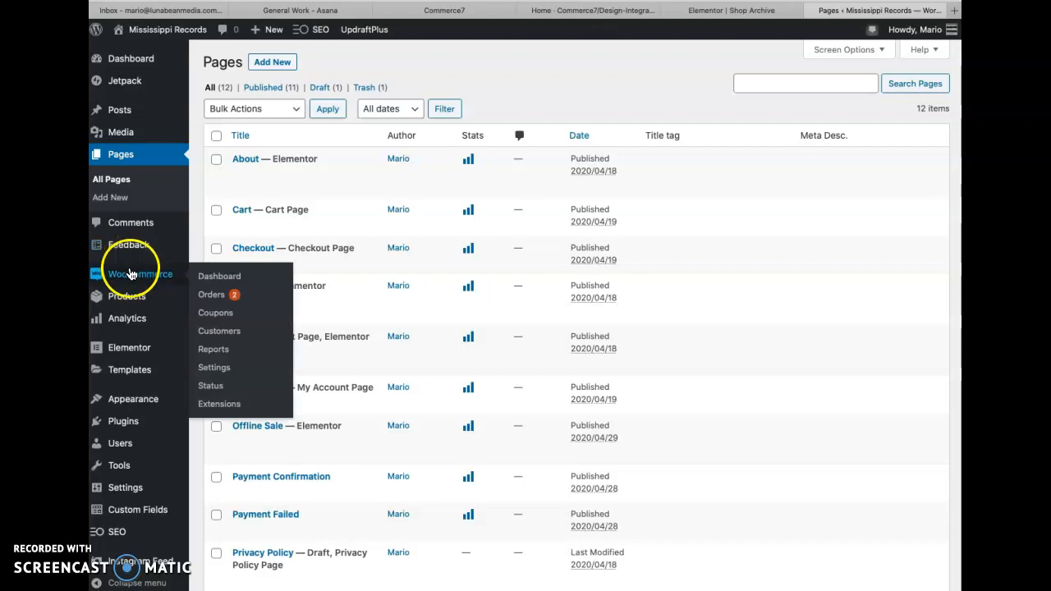
click(214, 369)
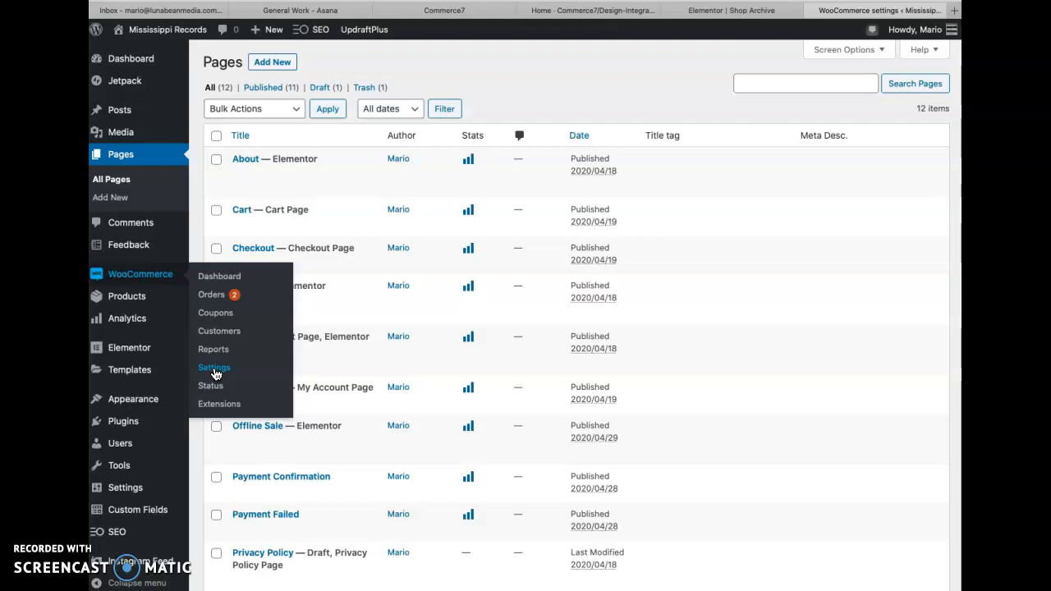
click(346, 138)
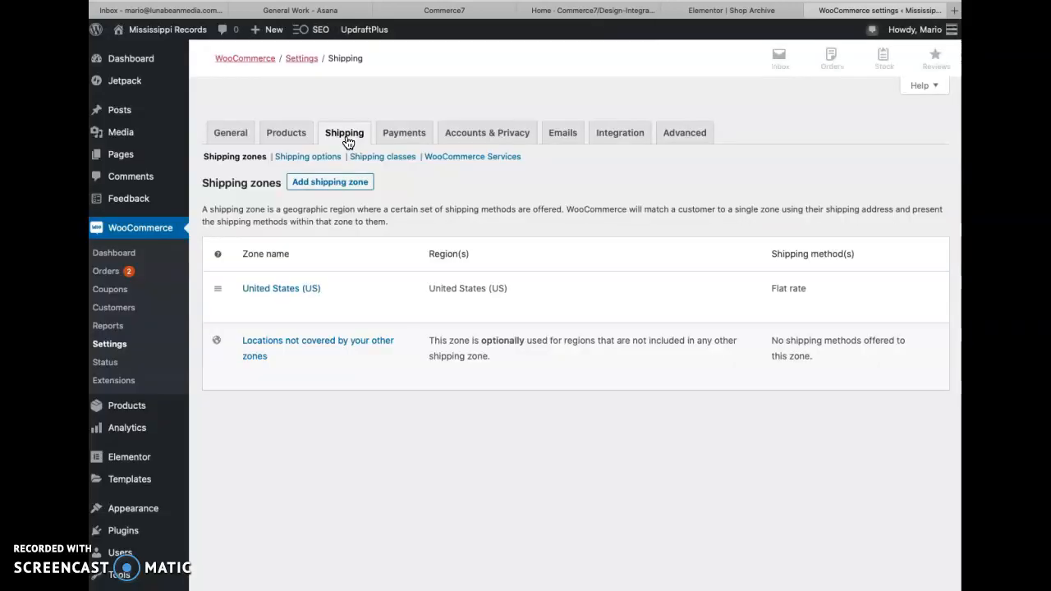
- Examine the shop's shipping options and shipping classes, ending on the shipping classes
click(319, 235)
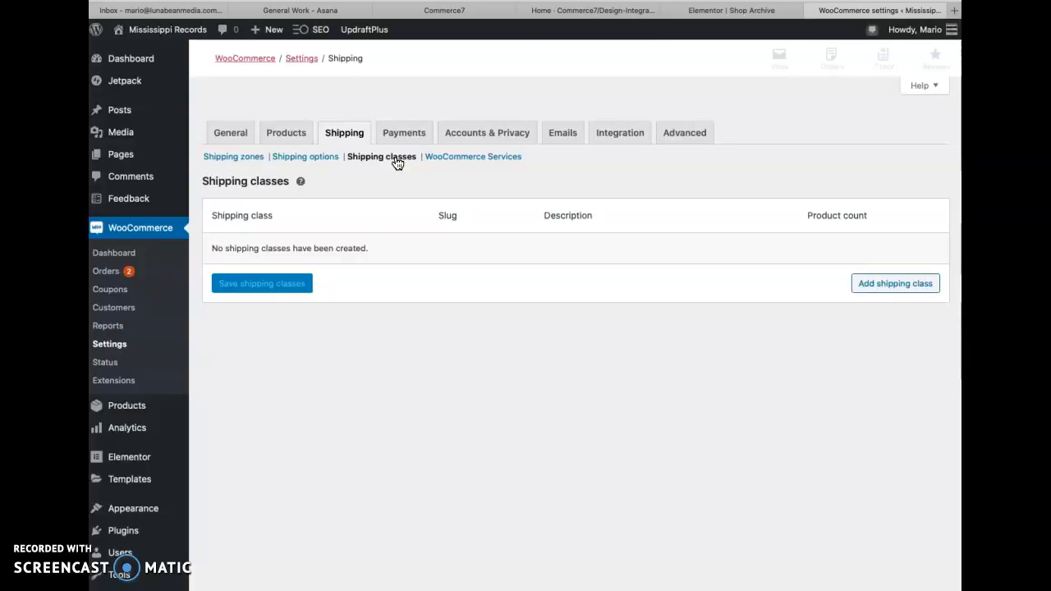
click(310, 189)
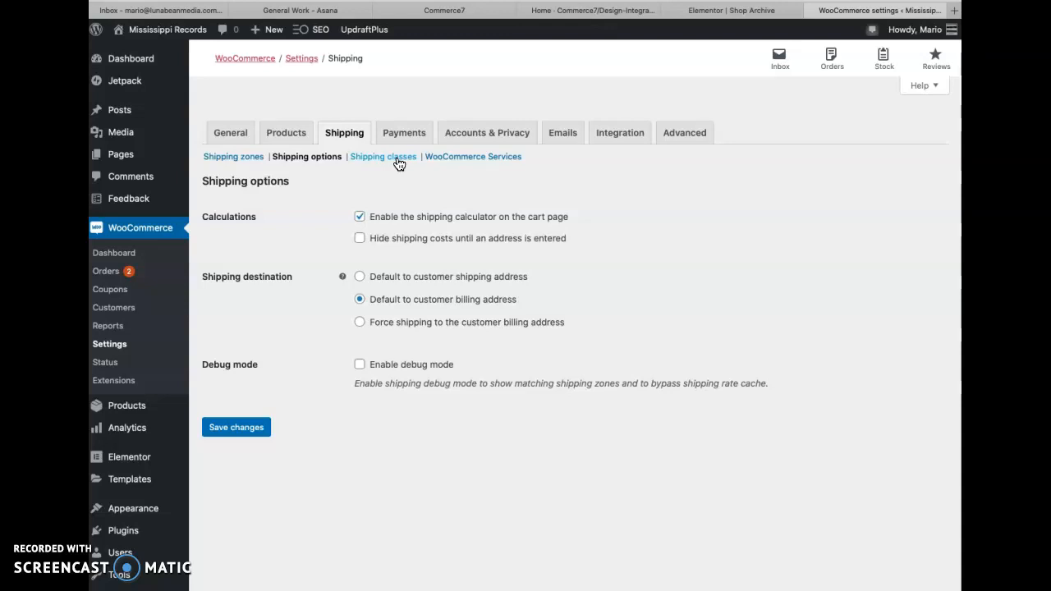
click(398, 161)
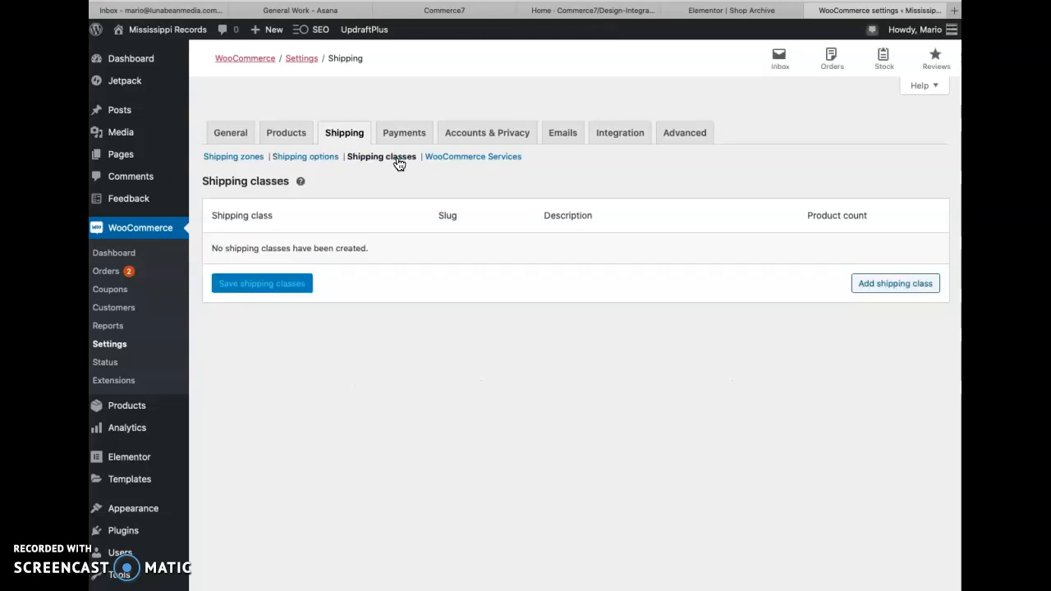